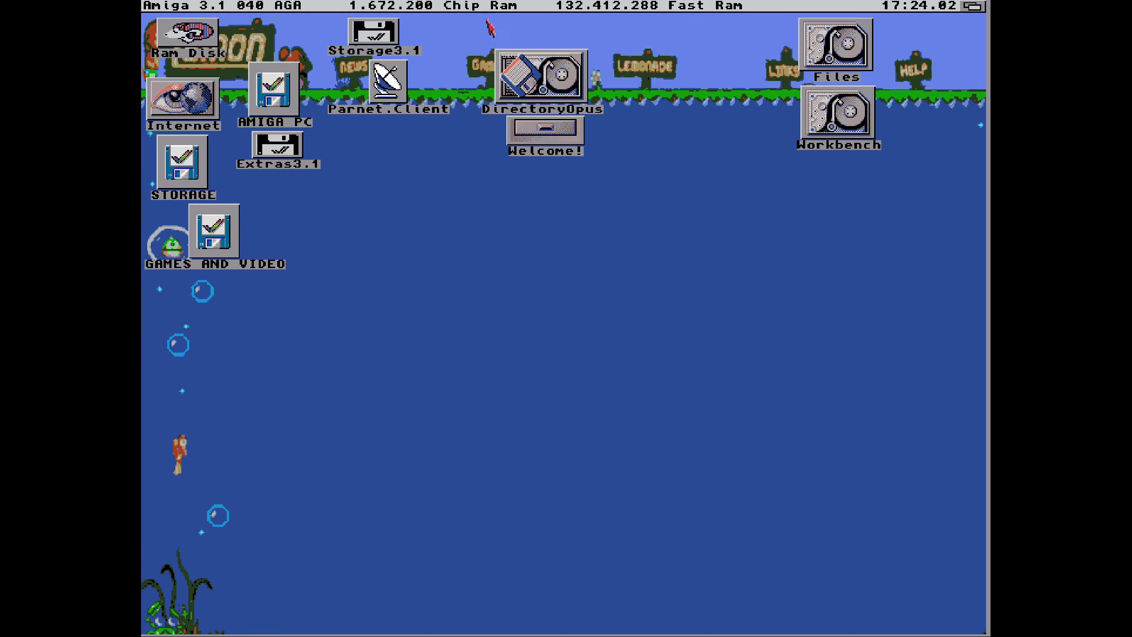
# - Display the Kickstart and Workbench version information, move it mid-screen, then dismiss it
pyautogui.rightClick(146, 7)
pyautogui.click(200, 75)
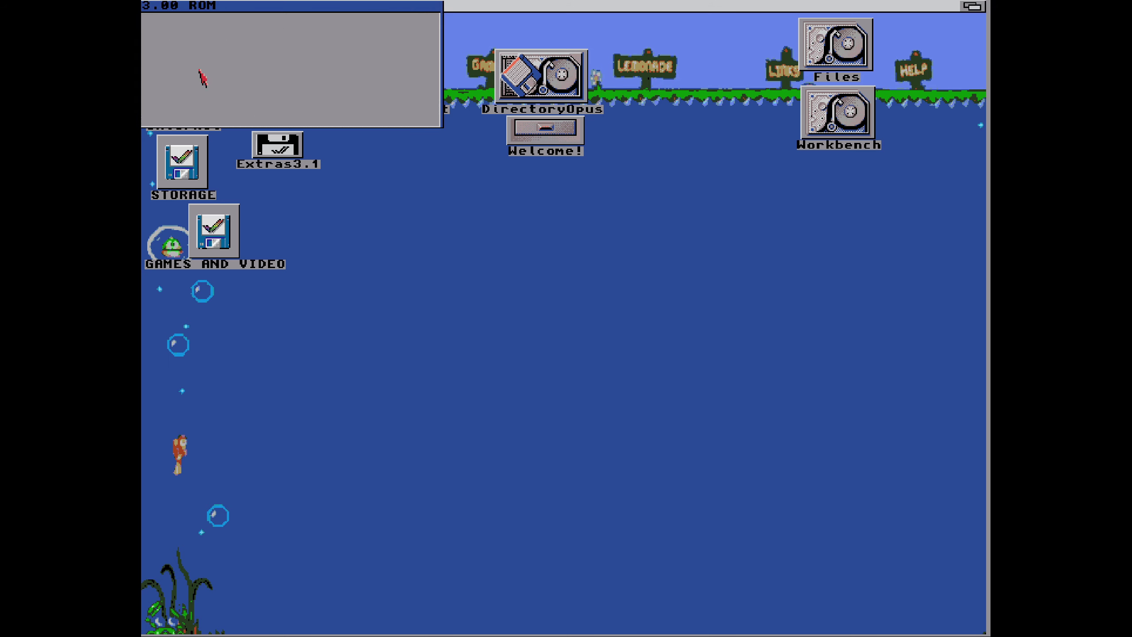
pyautogui.moveTo(300, 18); pyautogui.dragTo(415, 154)
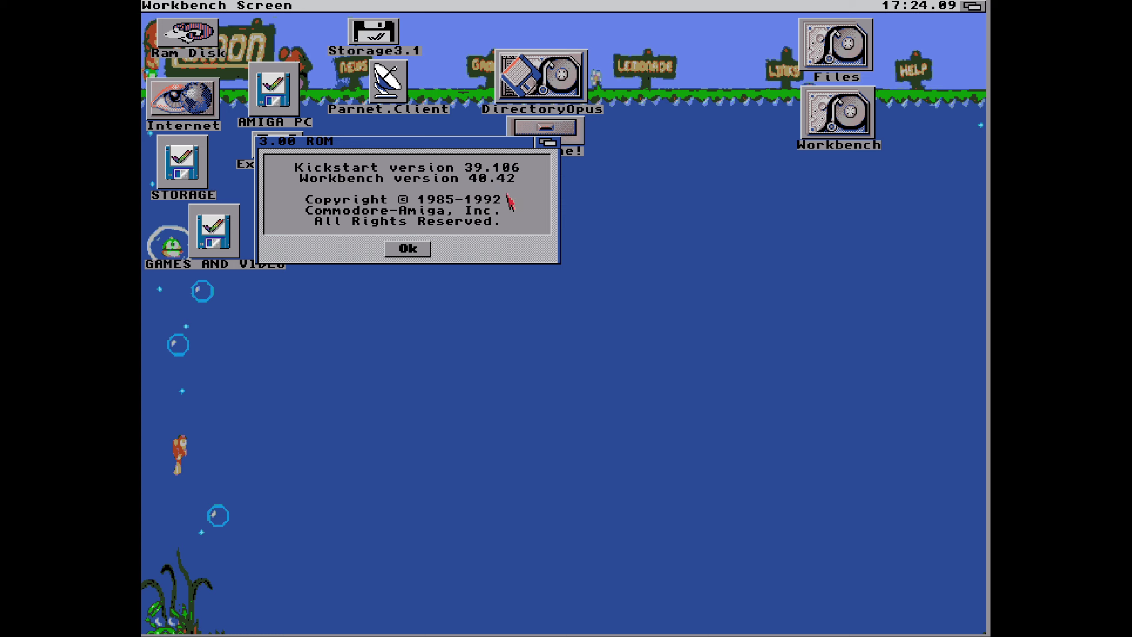
pyautogui.click(407, 249)
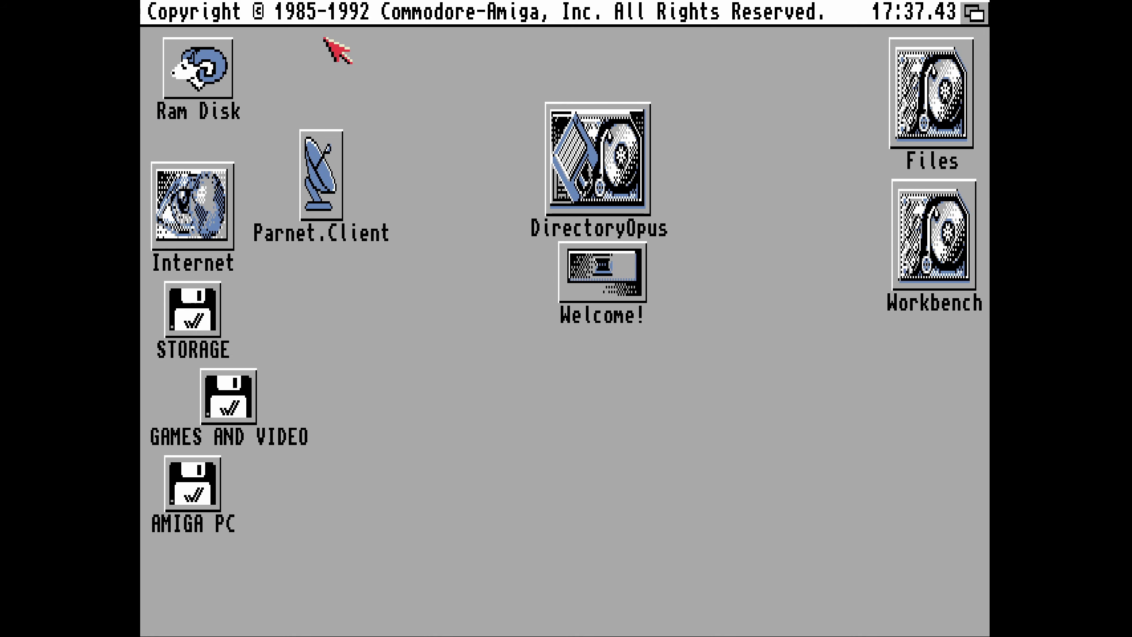
# - Restore the memory readout title and launch Enable AGA First! from the Files drive's Games drawer
pyautogui.click(377, 47)
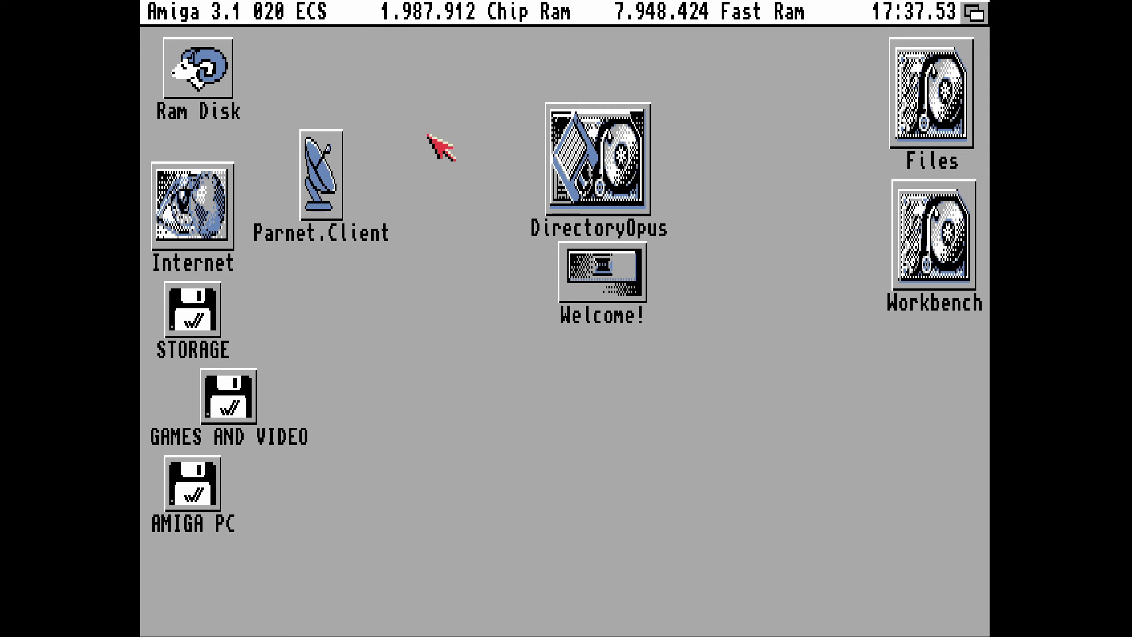
pyautogui.doubleClick(947, 103)
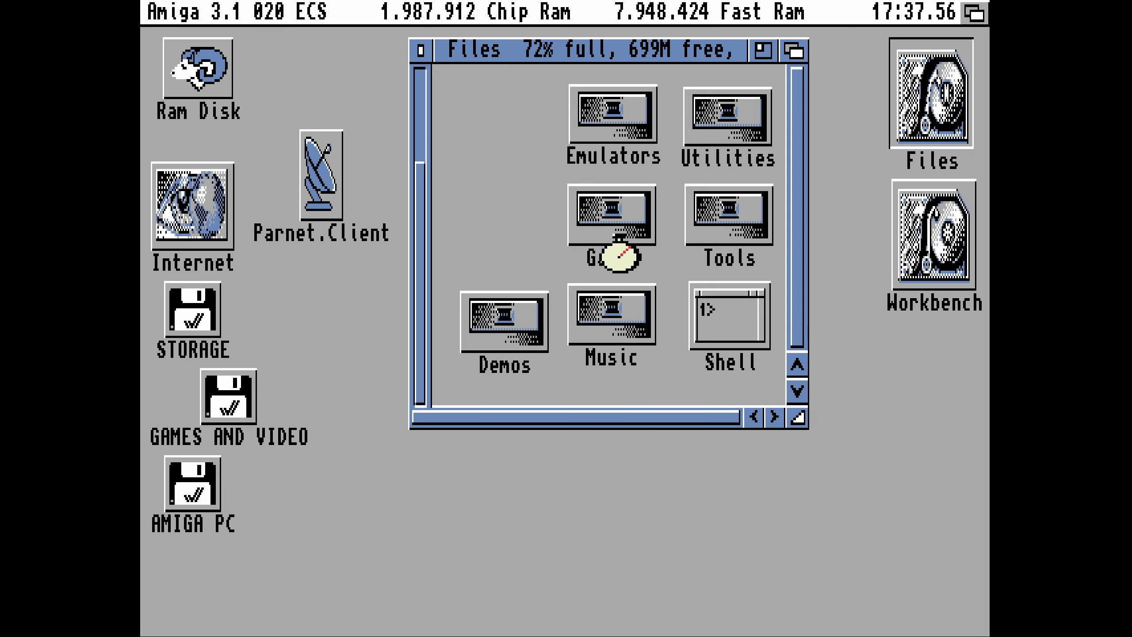
pyautogui.doubleClick(622, 232)
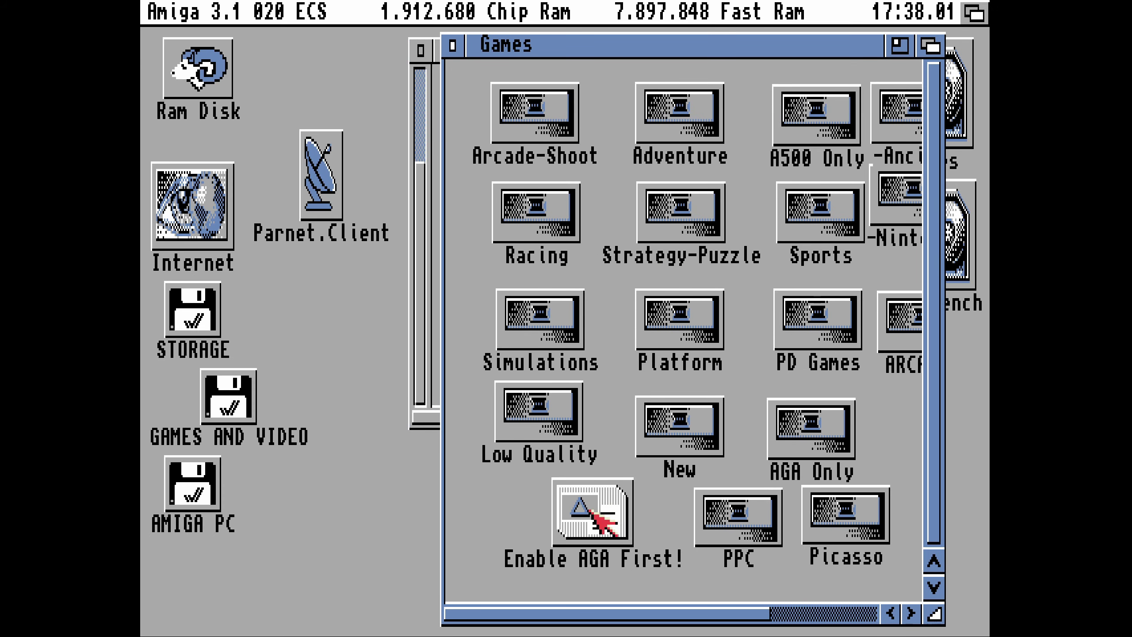
pyautogui.doubleClick(591, 511)
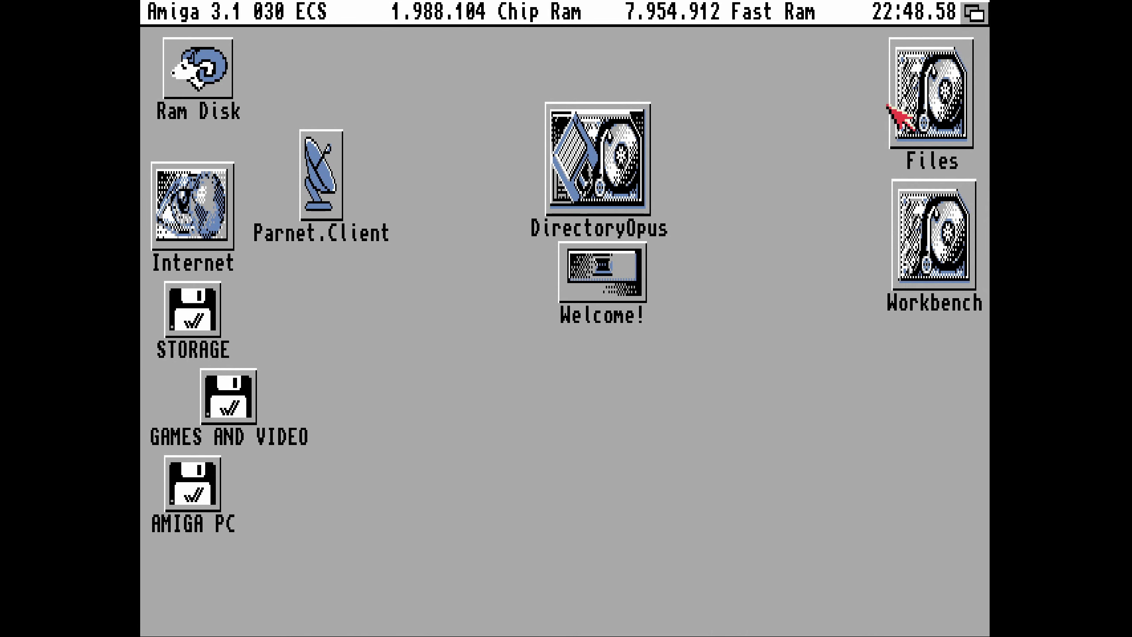
# - Open Files > Tools, scroll to reveal the drawers, and select Modules, t, MCP and MUI
pyautogui.doubleClick(923, 102)
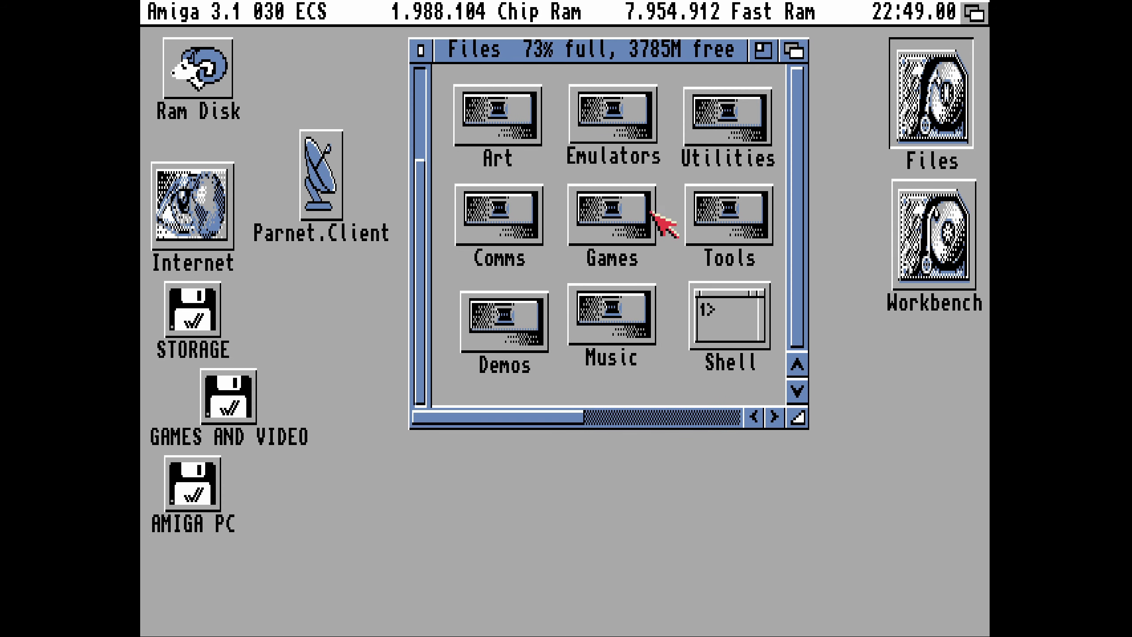
pyautogui.doubleClick(726, 227)
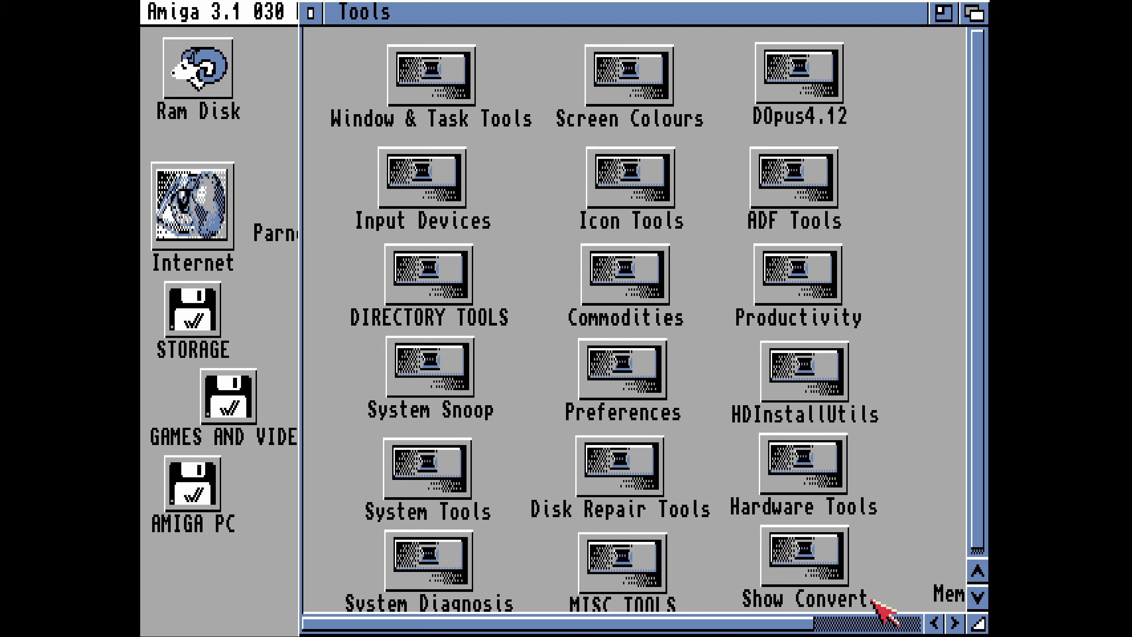
pyautogui.click(901, 621)
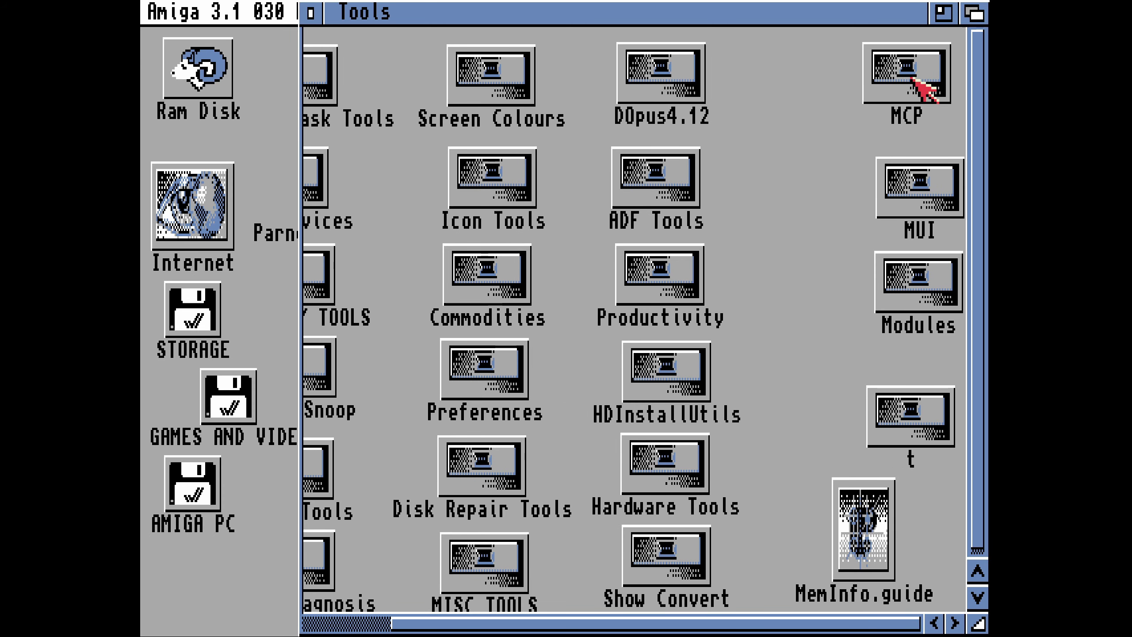
pyautogui.click(926, 288)
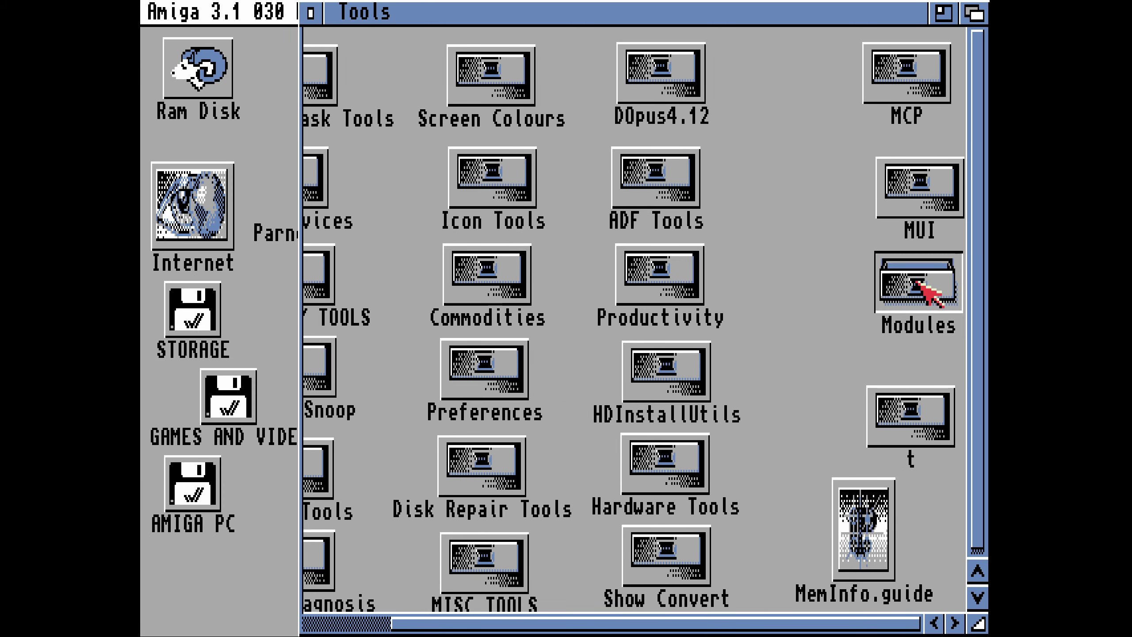
pyautogui.click(894, 428)
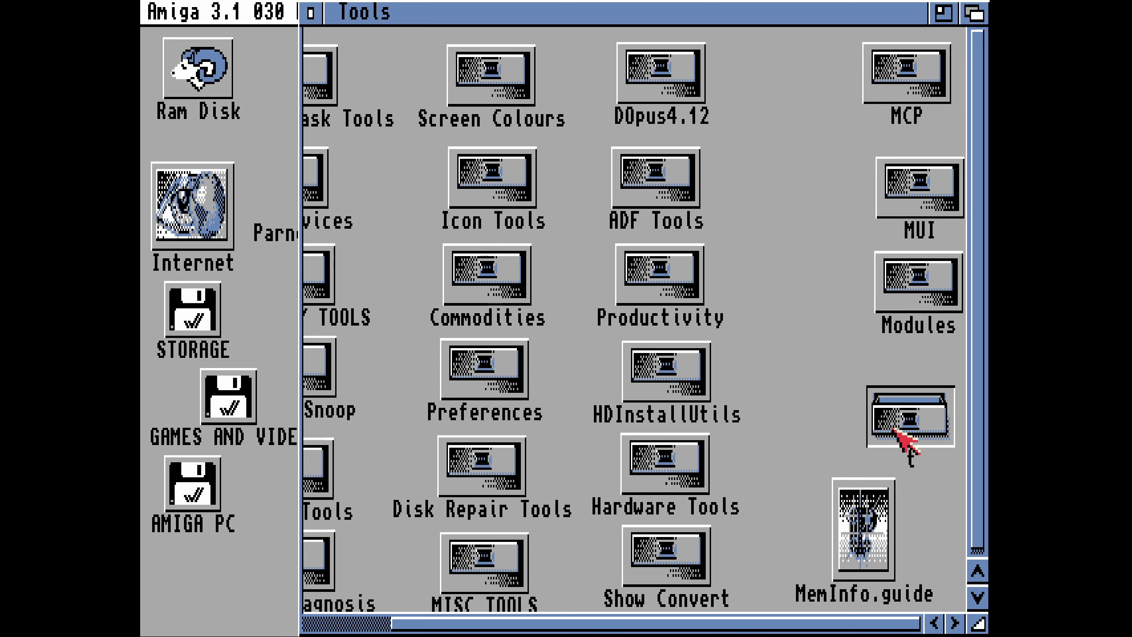
pyautogui.click(793, 341)
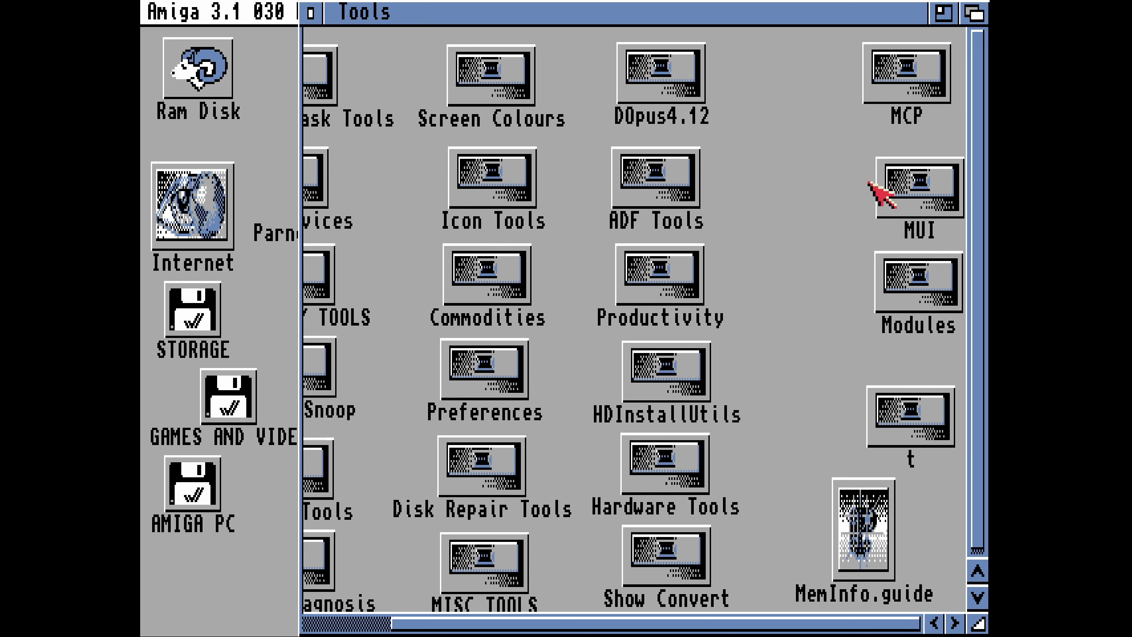
pyautogui.click(898, 94)
pyautogui.click(911, 207)
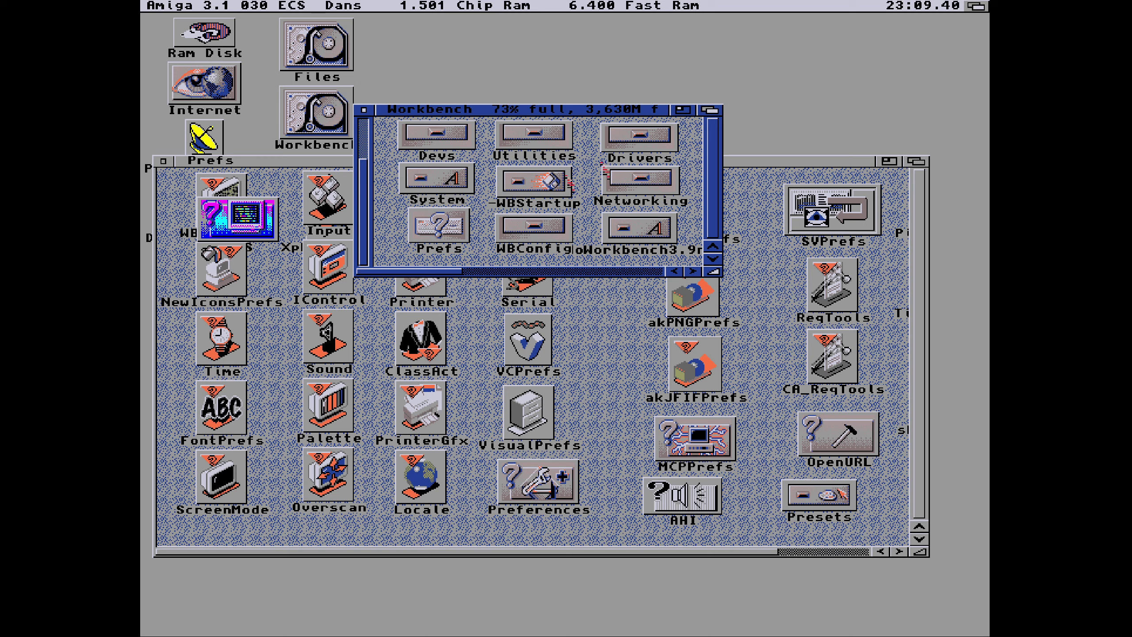
# - Start a Shell from the System drawer, change to dh0:tools/mcp and run mcp
pyautogui.doubleClick(438, 180)
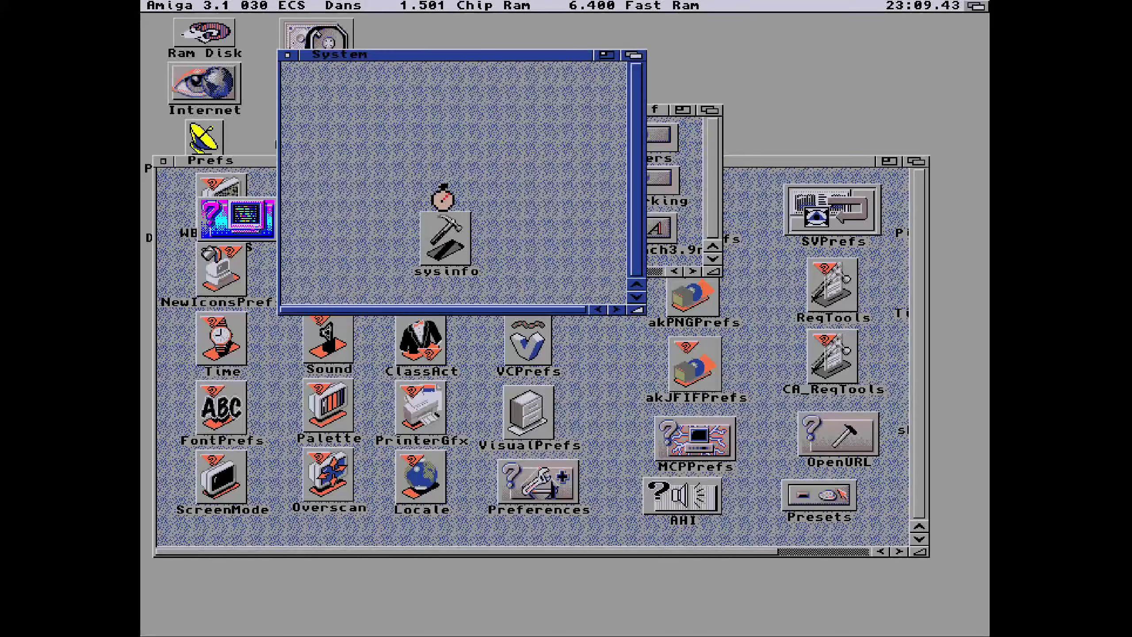
pyautogui.doubleClick(337, 96)
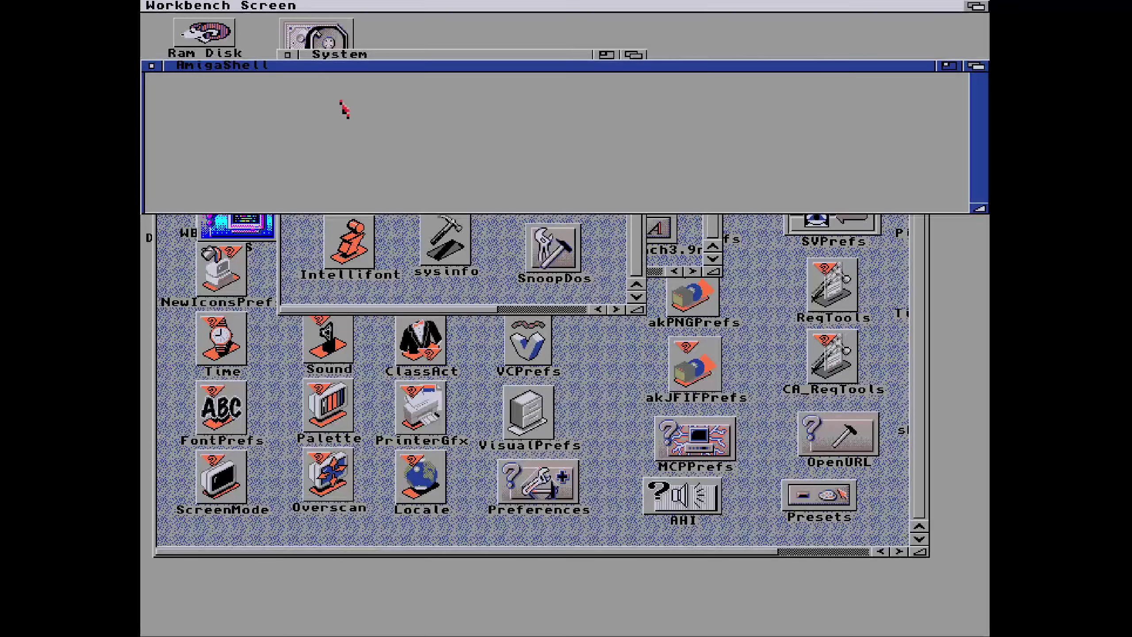
pyautogui.write('dh')
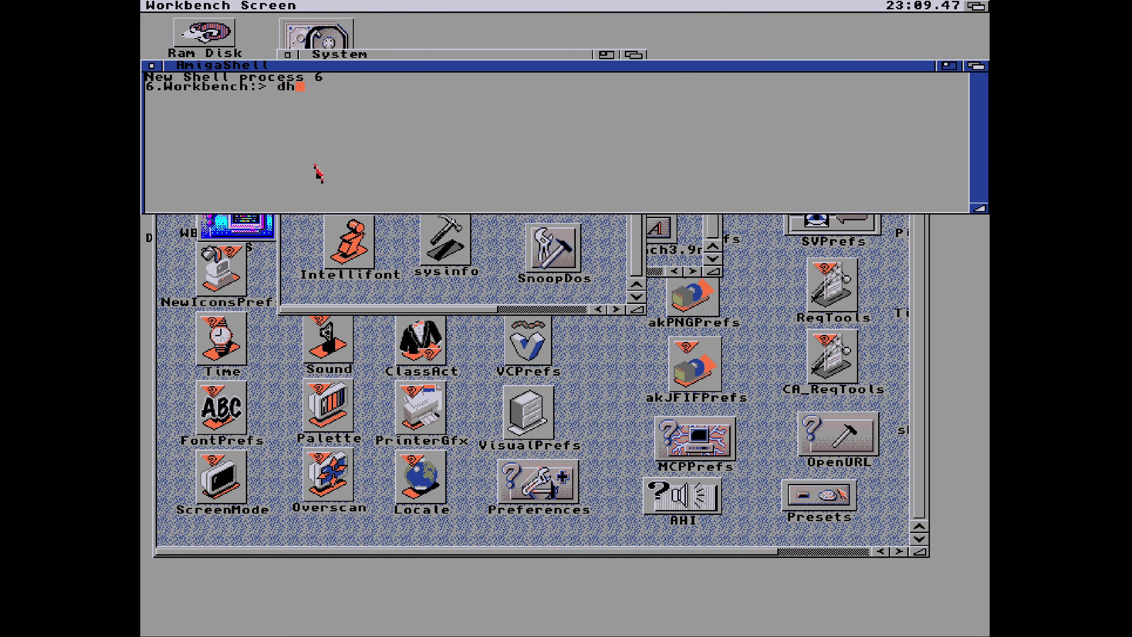
pyautogui.write('0:tool')
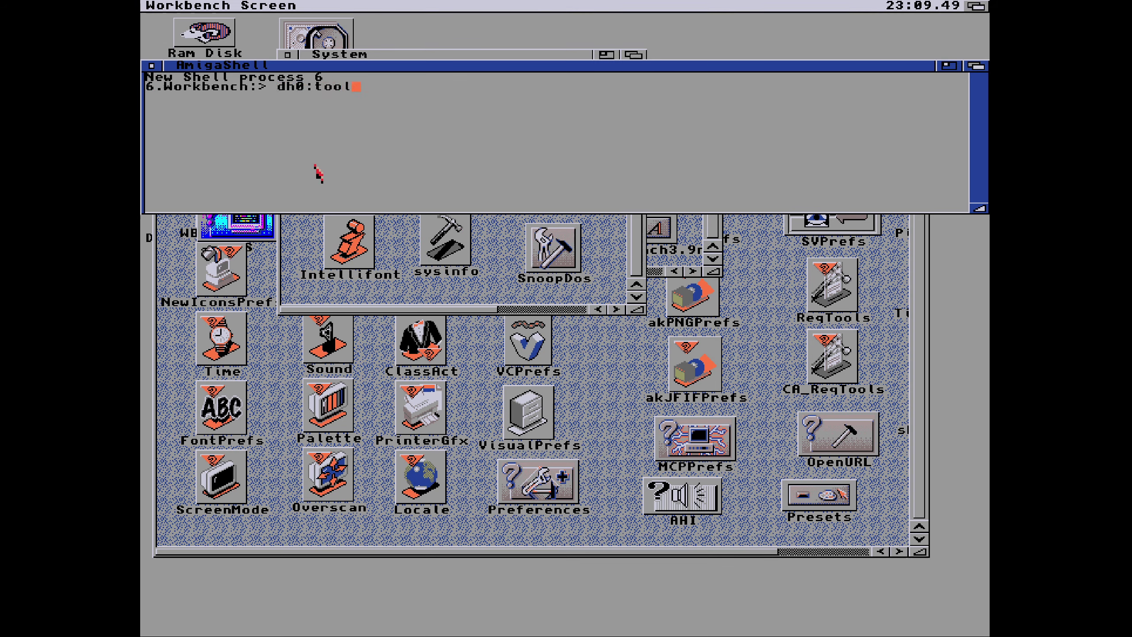
pyautogui.write('s/mcp')
pyautogui.press('Return')
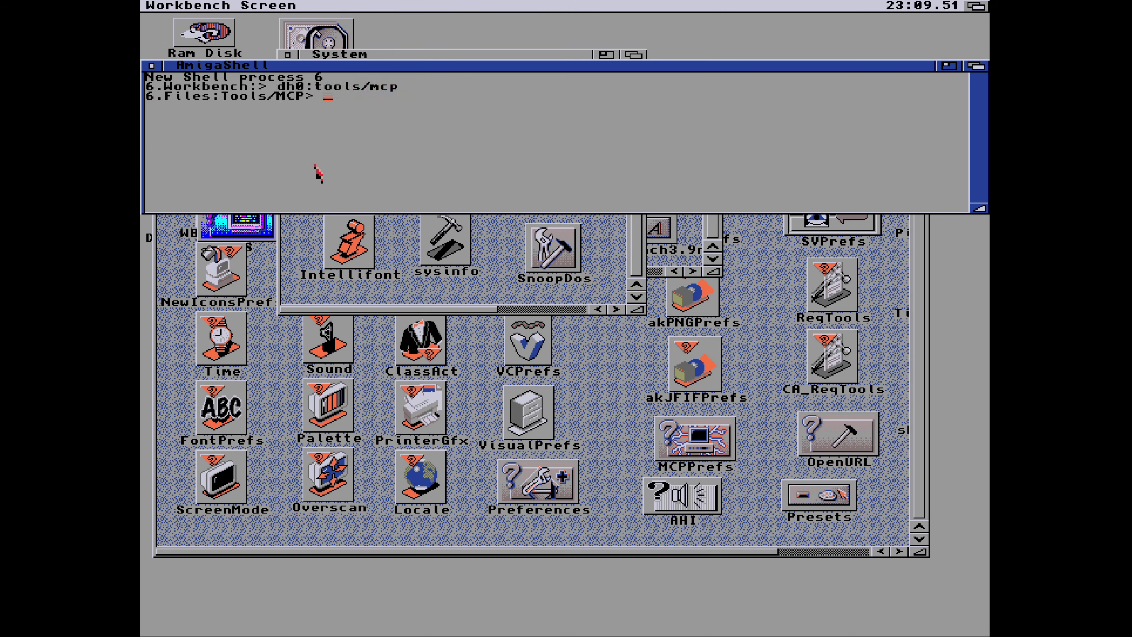
pyautogui.write('mcp')
pyautogui.press('Return')
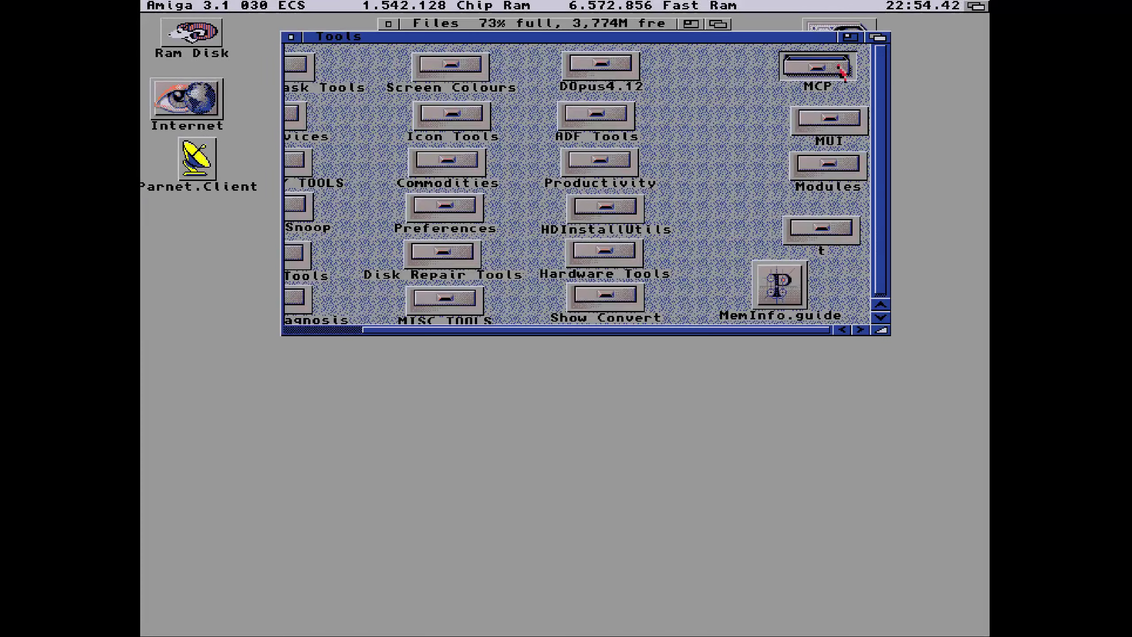
# - Open the MCP drawer, scroll through its guides, and select the MCP program
pyautogui.doubleClick(841, 74)
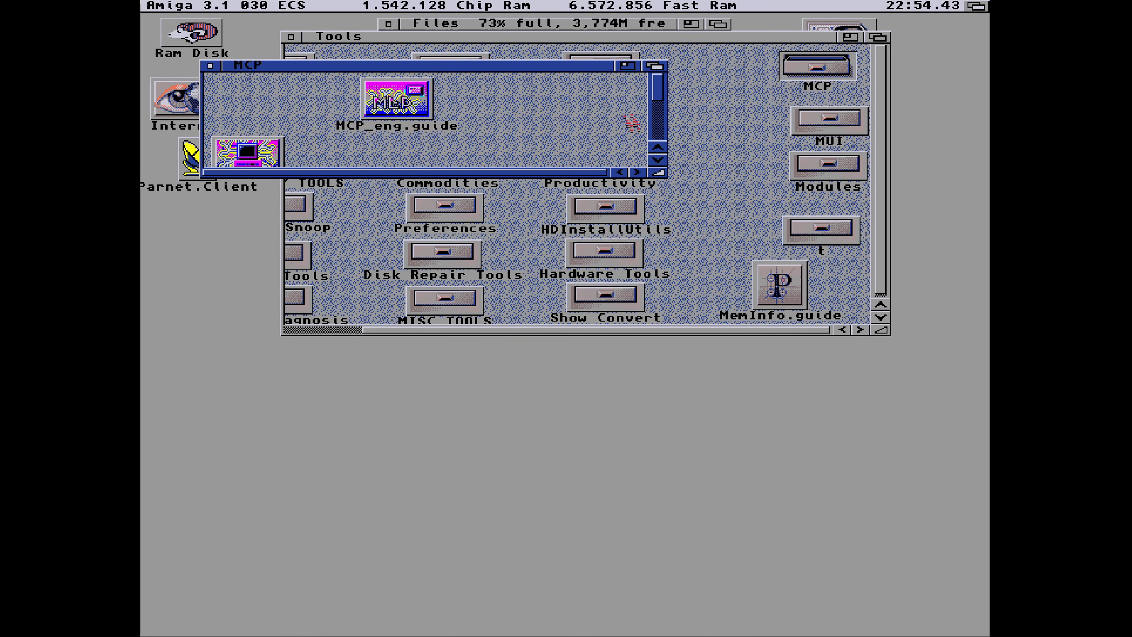
pyautogui.click(658, 139)
pyautogui.click(660, 141)
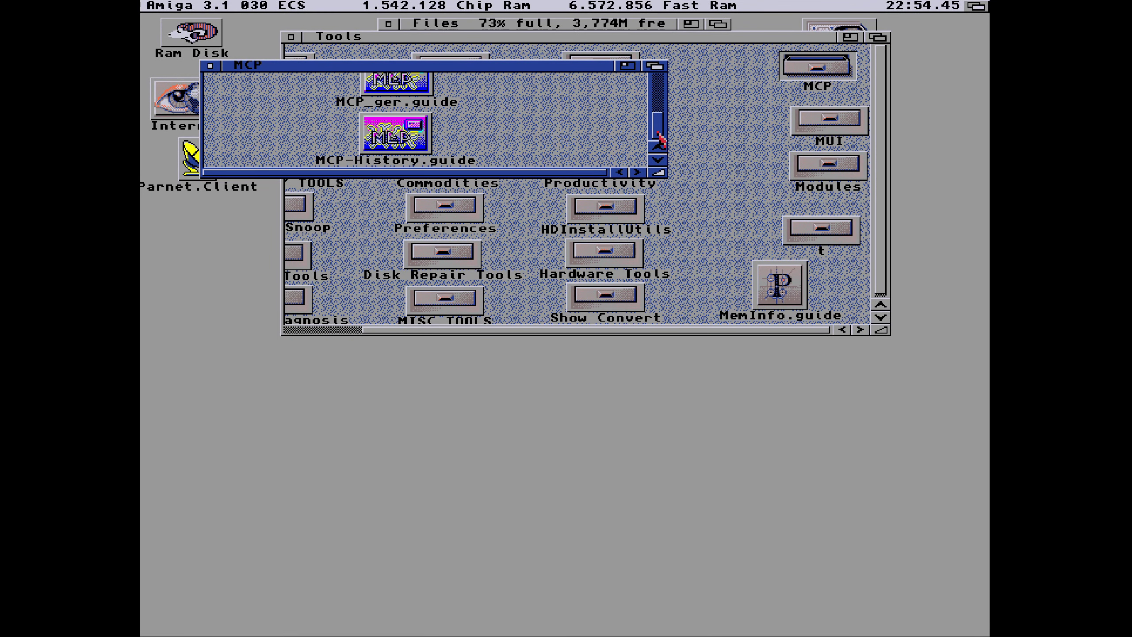
pyautogui.click(664, 93)
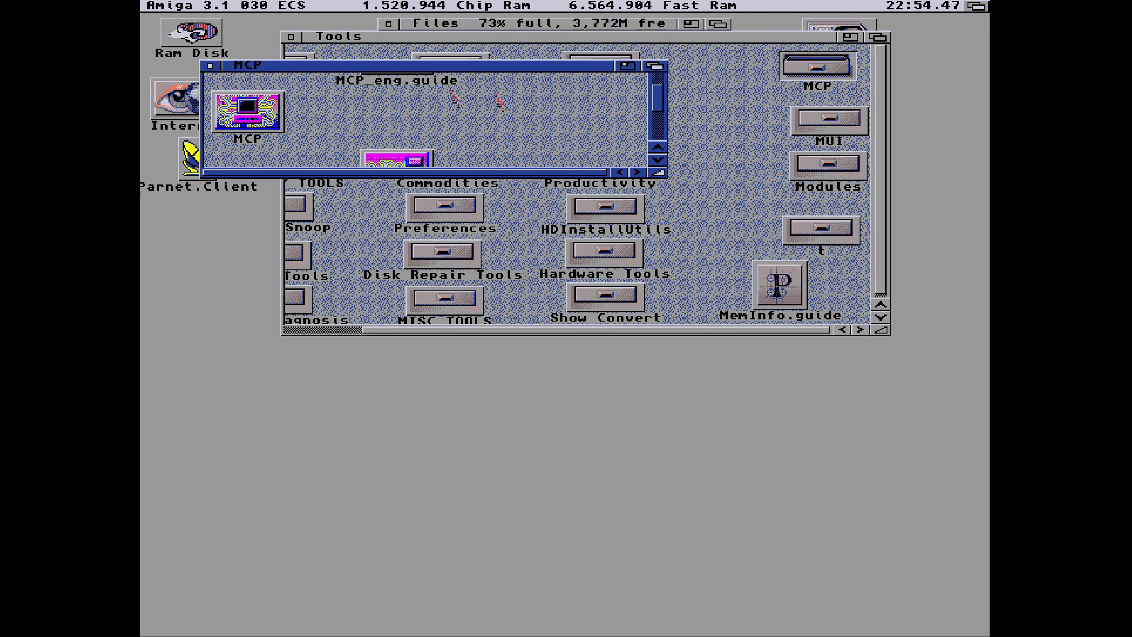
pyautogui.click(382, 124)
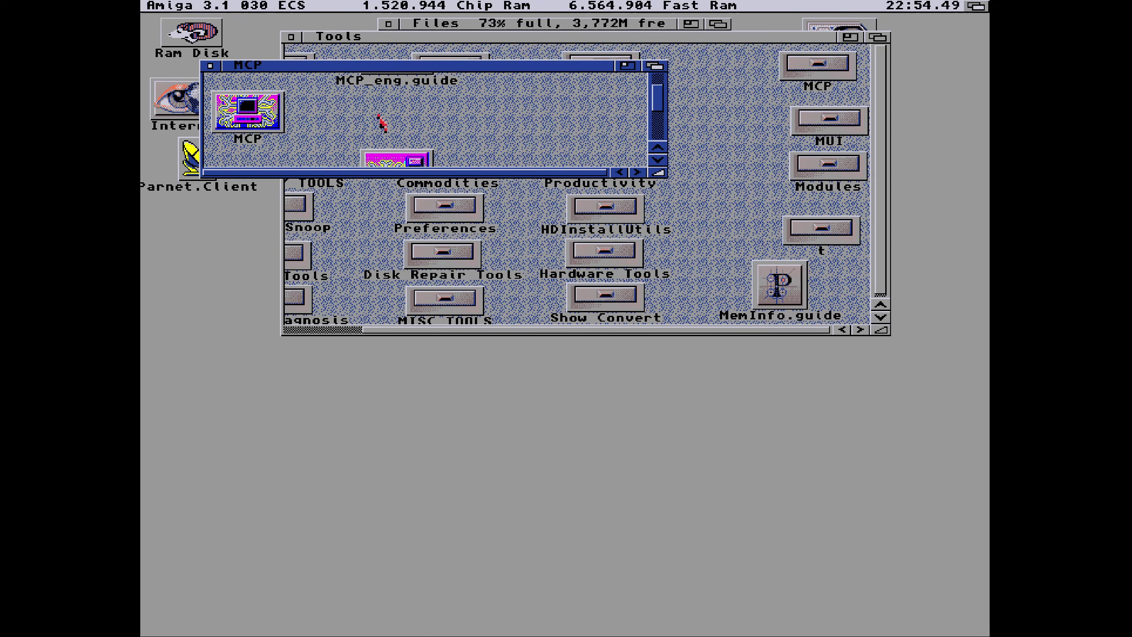
pyautogui.click(245, 121)
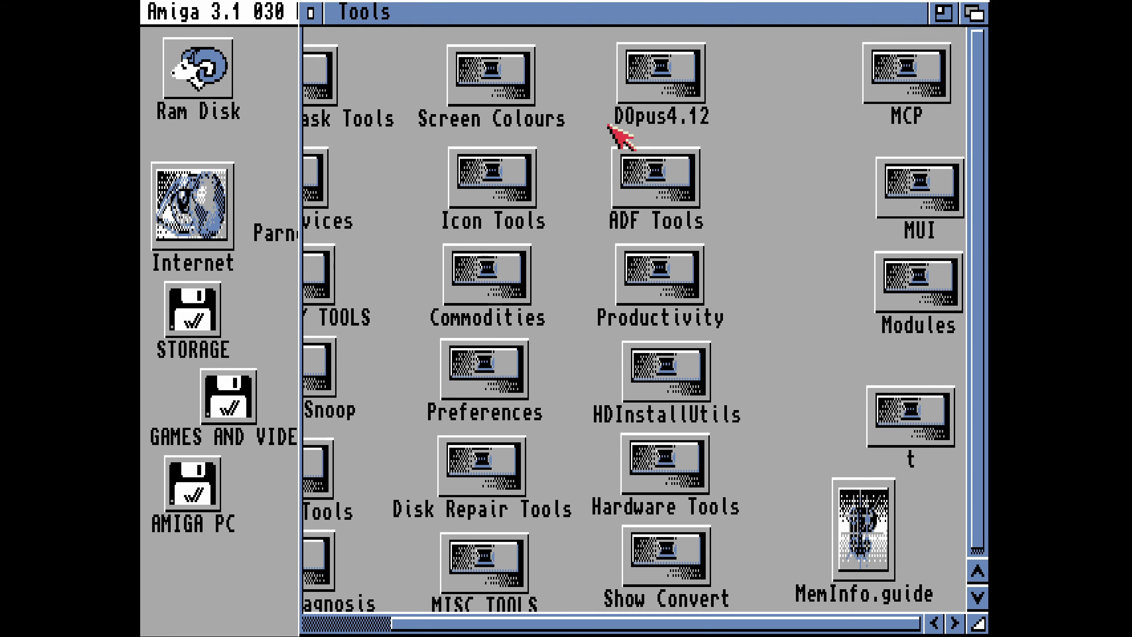
# - Open the MUI drawer, scroll its contents, and select the MUI program
pyautogui.doubleClick(927, 178)
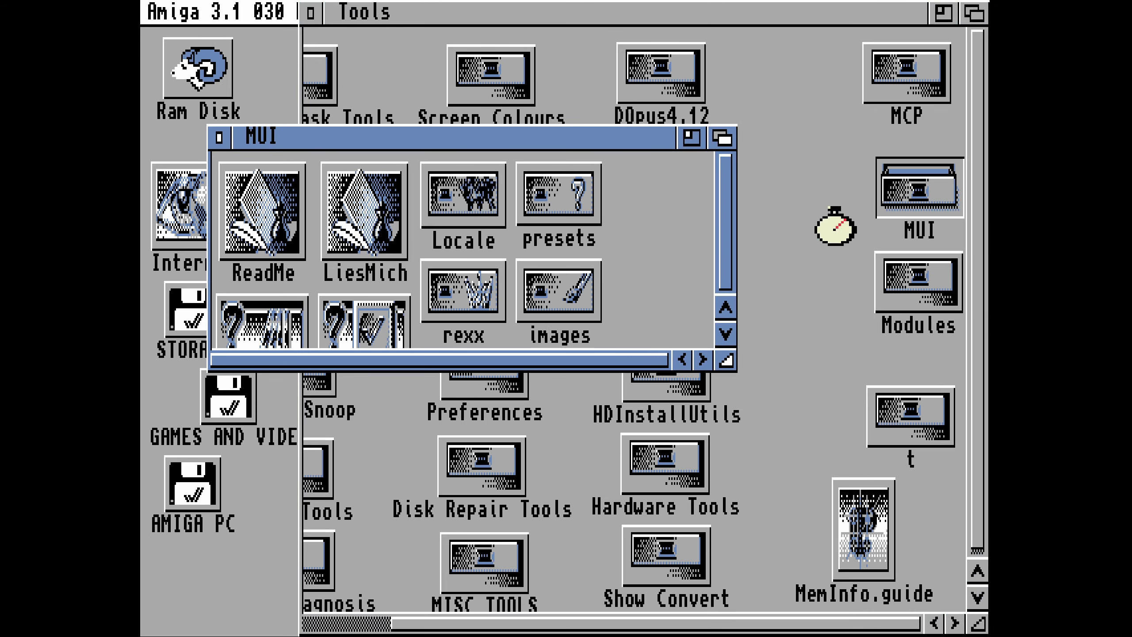
pyautogui.click(721, 266)
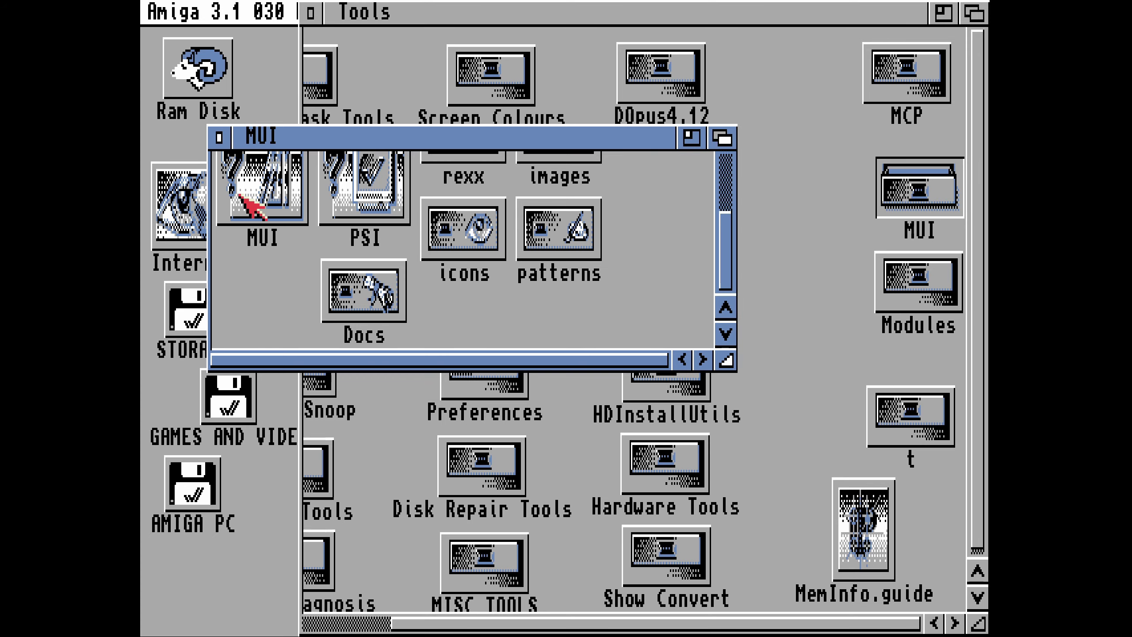
pyautogui.click(266, 188)
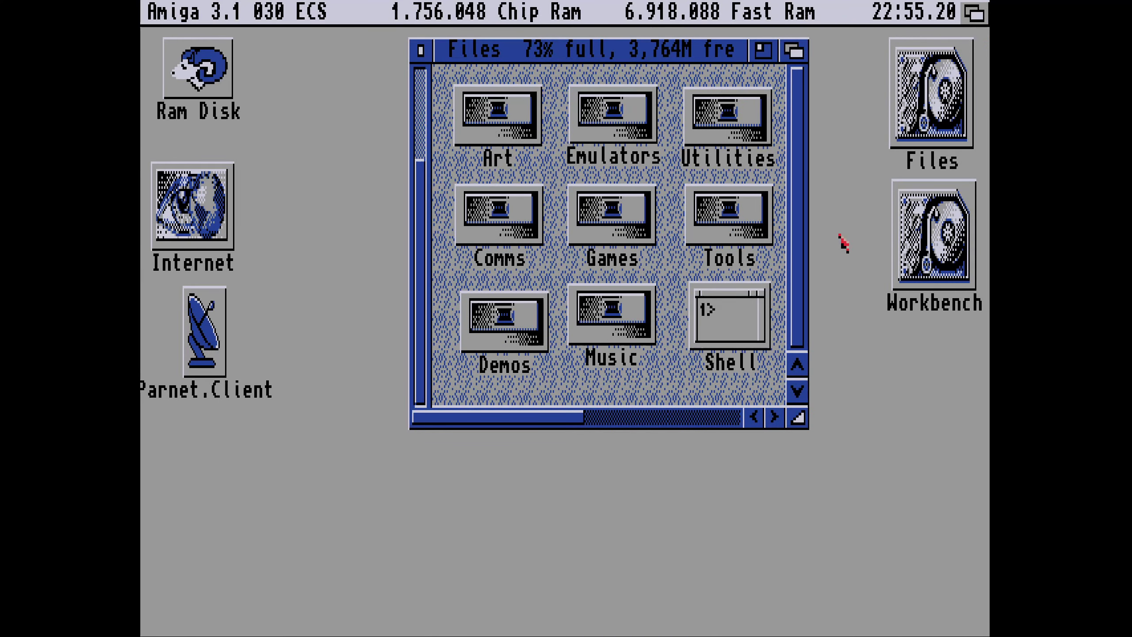
# - Open the Workbench disk's Prefs drawer, scroll to MCPPrefs, and cancel MCP Preferences unchanged
pyautogui.doubleClick(946, 253)
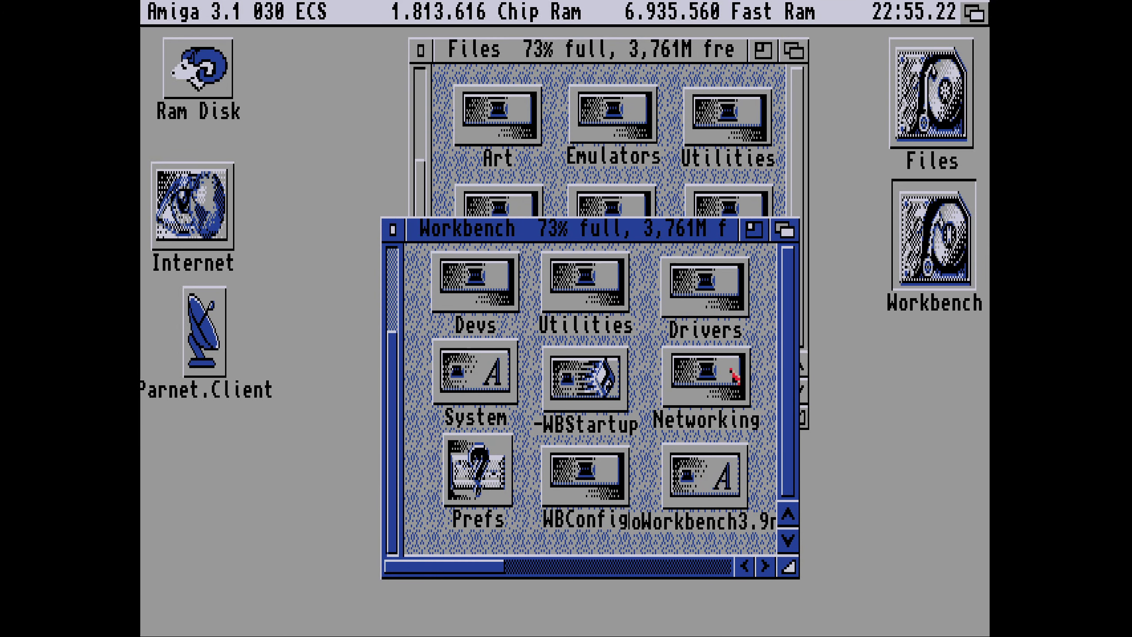
pyautogui.doubleClick(476, 473)
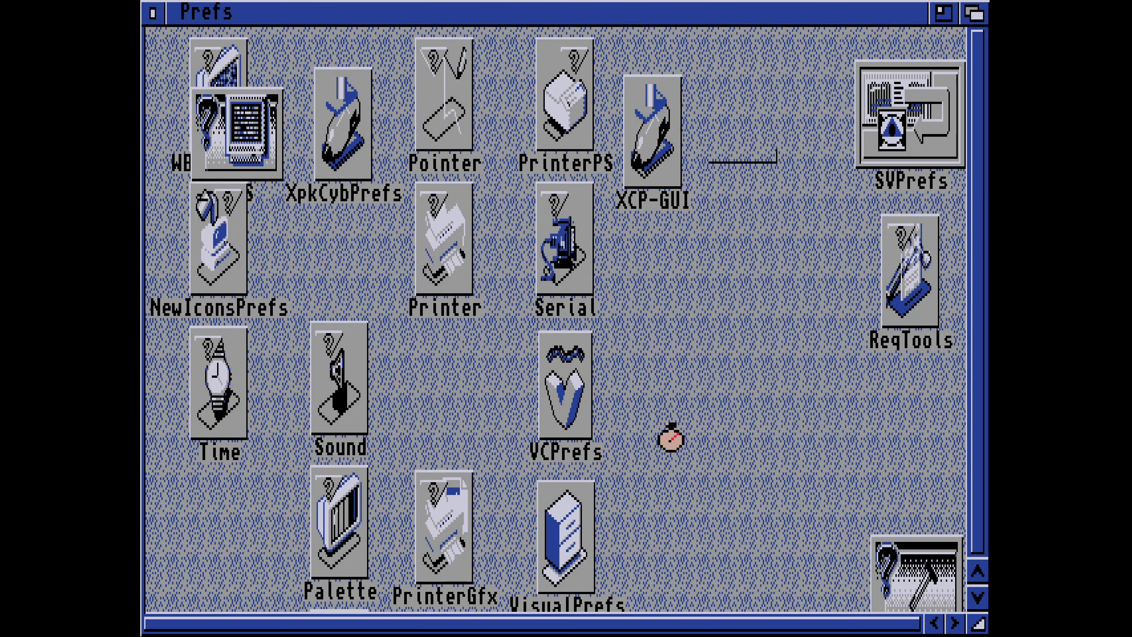
pyautogui.scroll(-5, 765, 430)
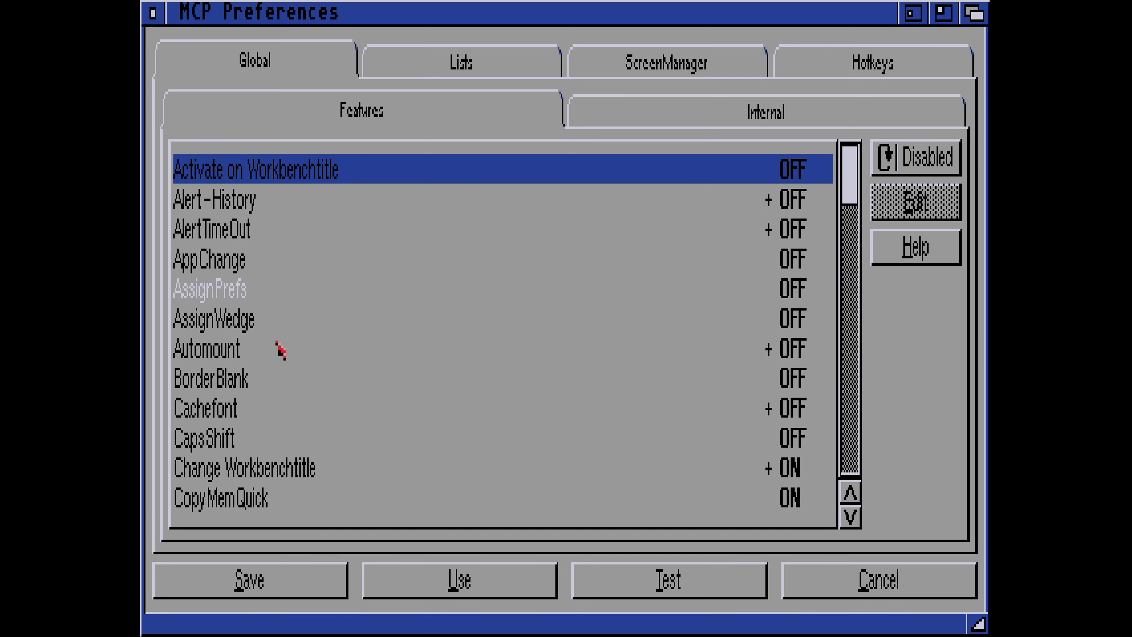
pyautogui.click(858, 579)
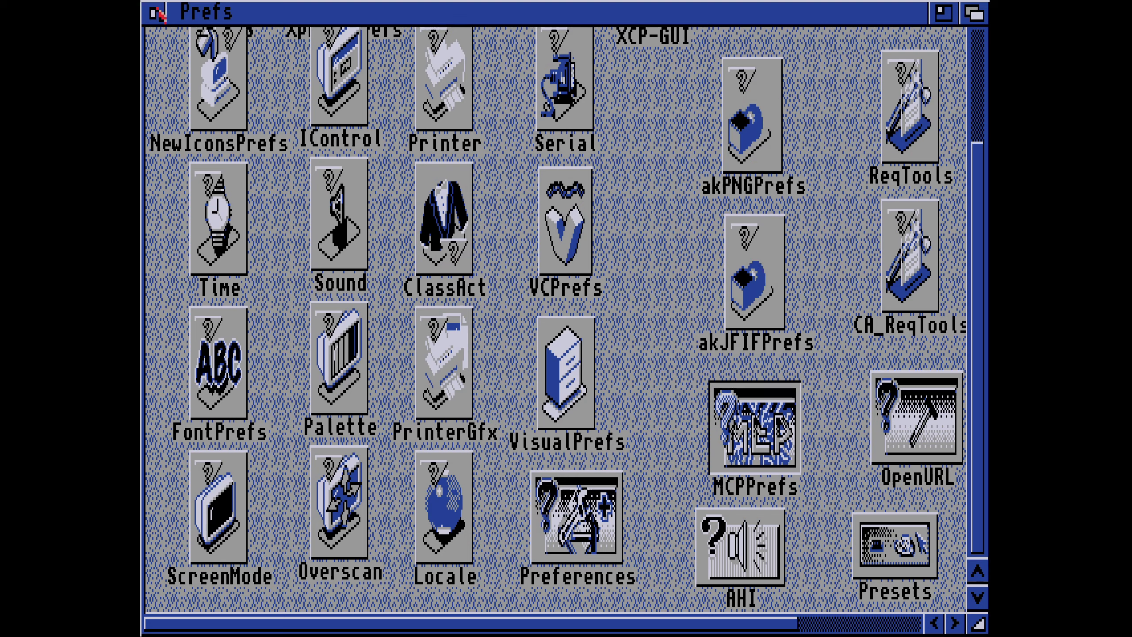
# - Close Prefs, run c:iprefs via Execute Command, then reopen the Files and Workbench drawers
pyautogui.click(158, 13)
pyautogui.rightClick(280, 56)
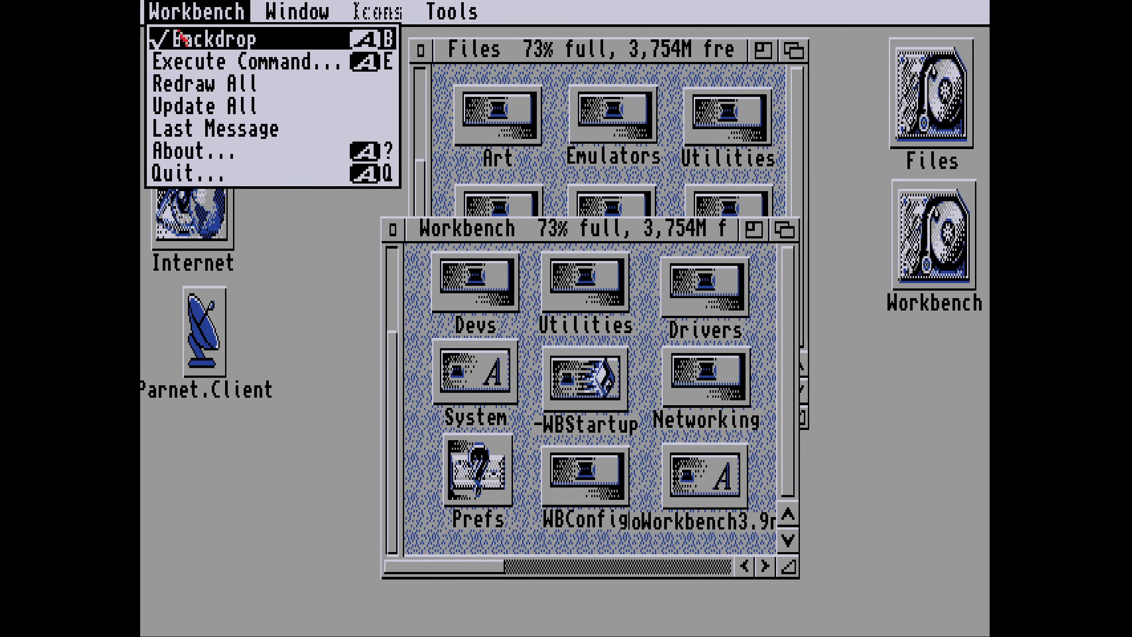
pyautogui.click(187, 62)
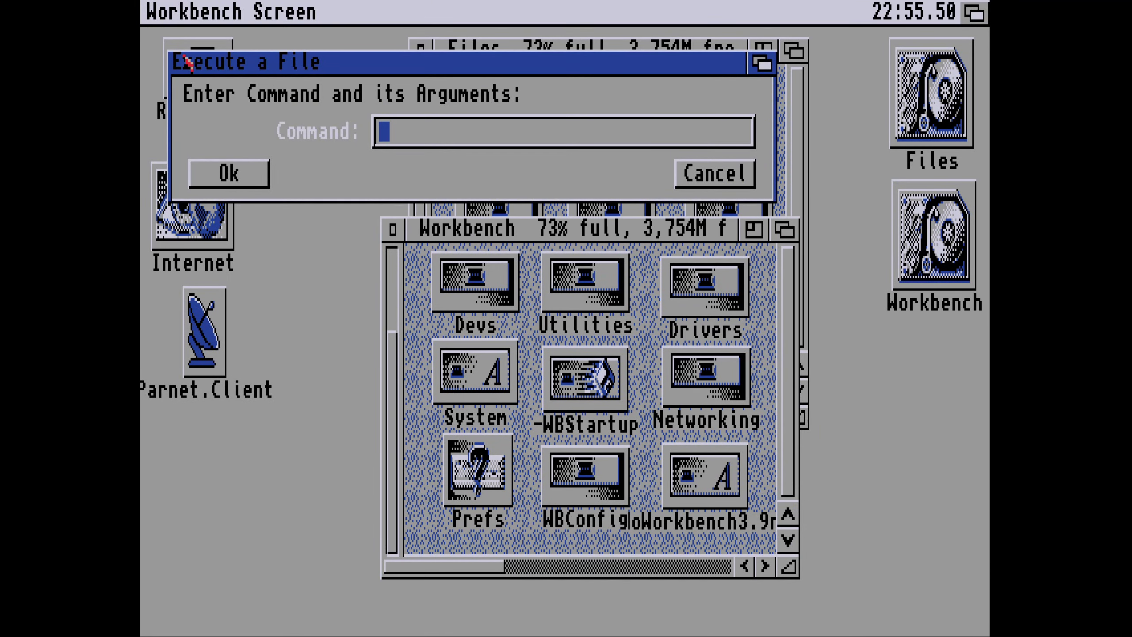
pyautogui.write('c:ipref')
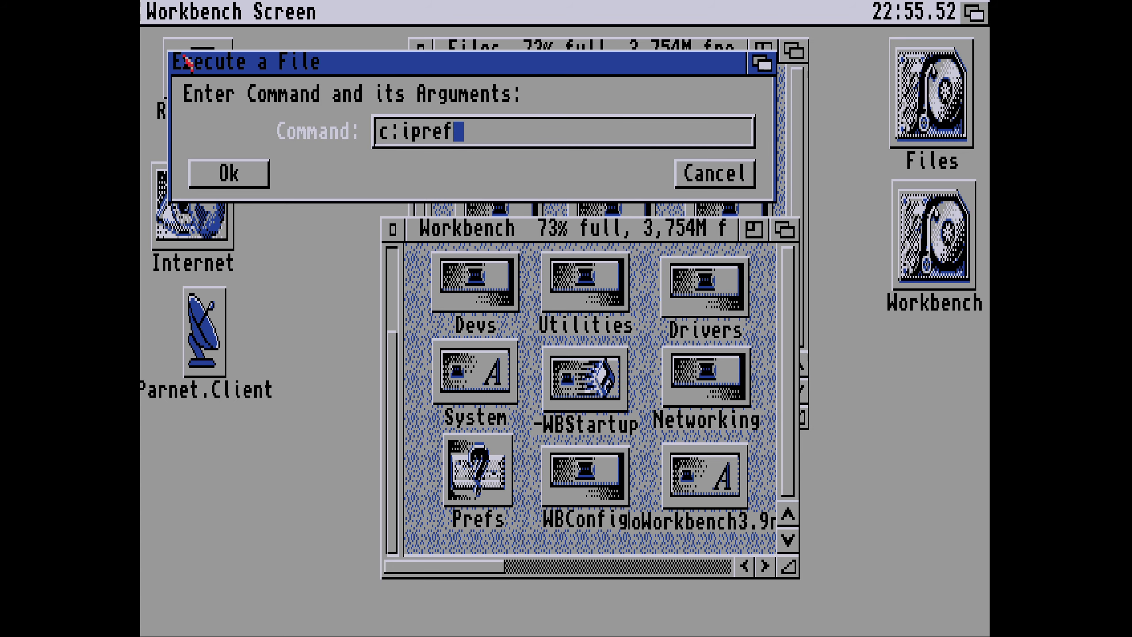
pyautogui.write('s')
pyautogui.press('Return')
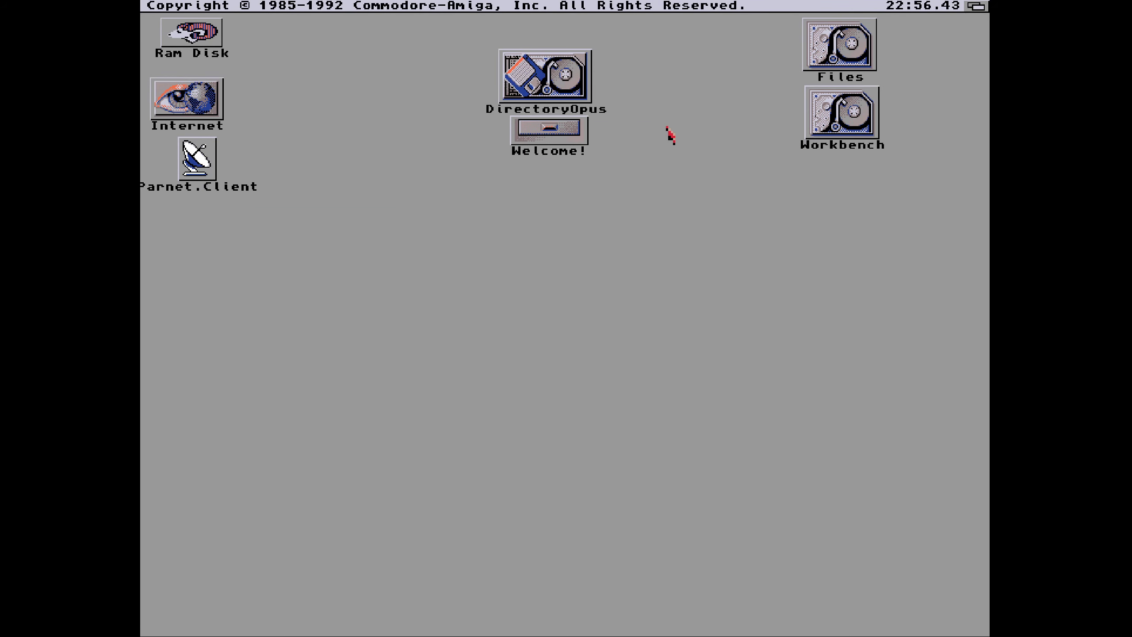
pyautogui.doubleClick(860, 47)
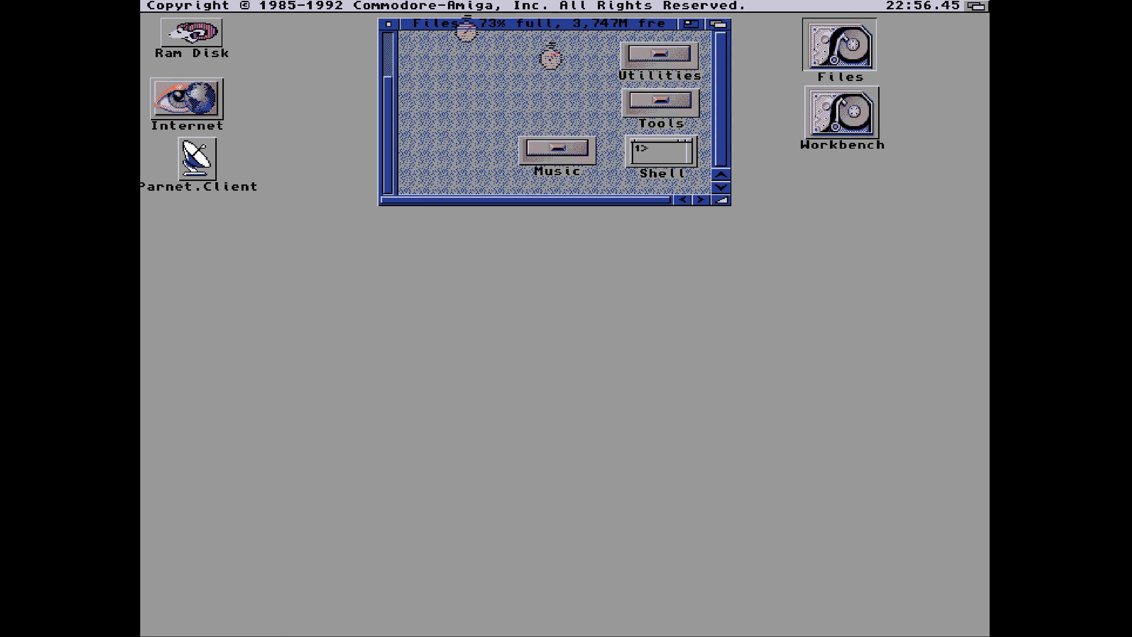
pyautogui.doubleClick(840, 124)
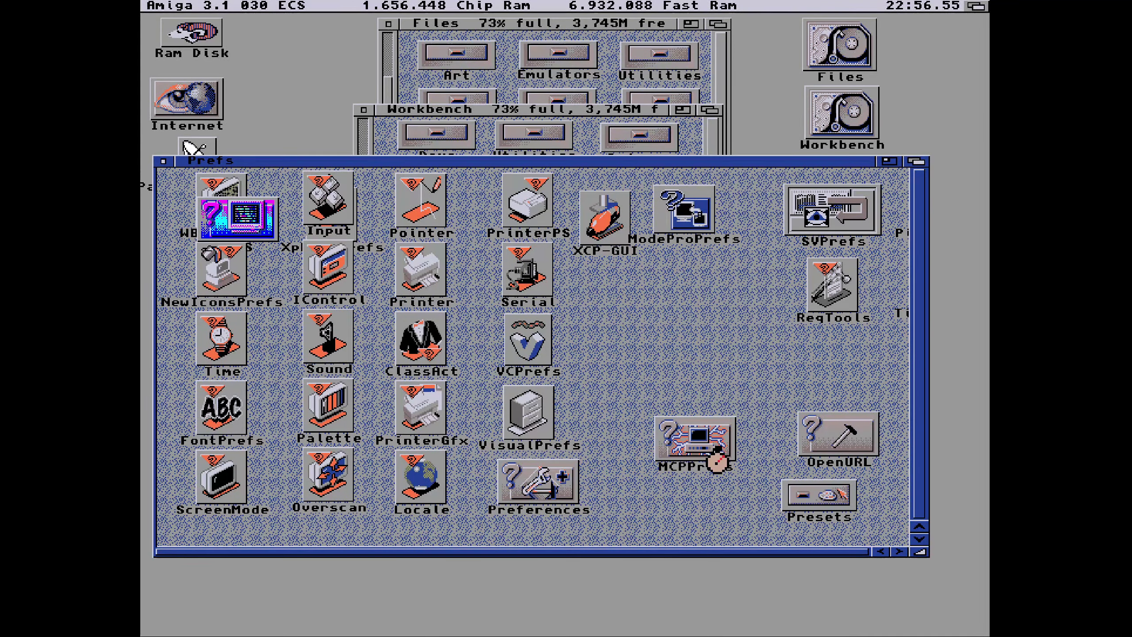
# - Launch MCPPrefs enlarged, view the ToolAlias, AssignPrefs and Memory Patch lists, then ScreenManager
pyautogui.doubleClick(680, 452)
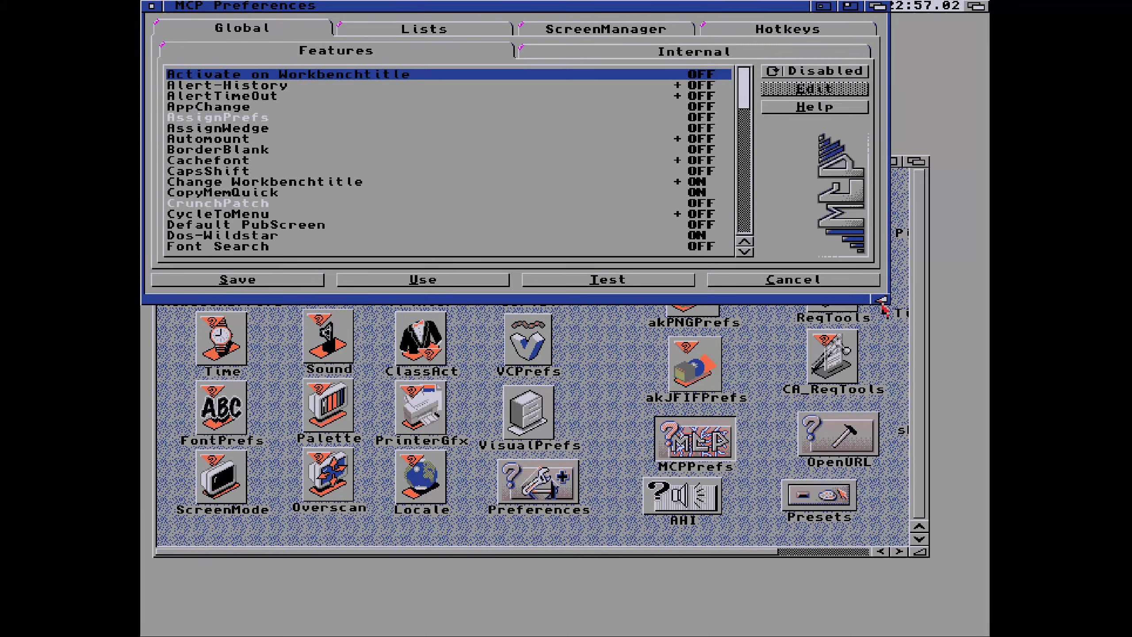
pyautogui.moveTo(903, 624); pyautogui.dragTo(903, 621)
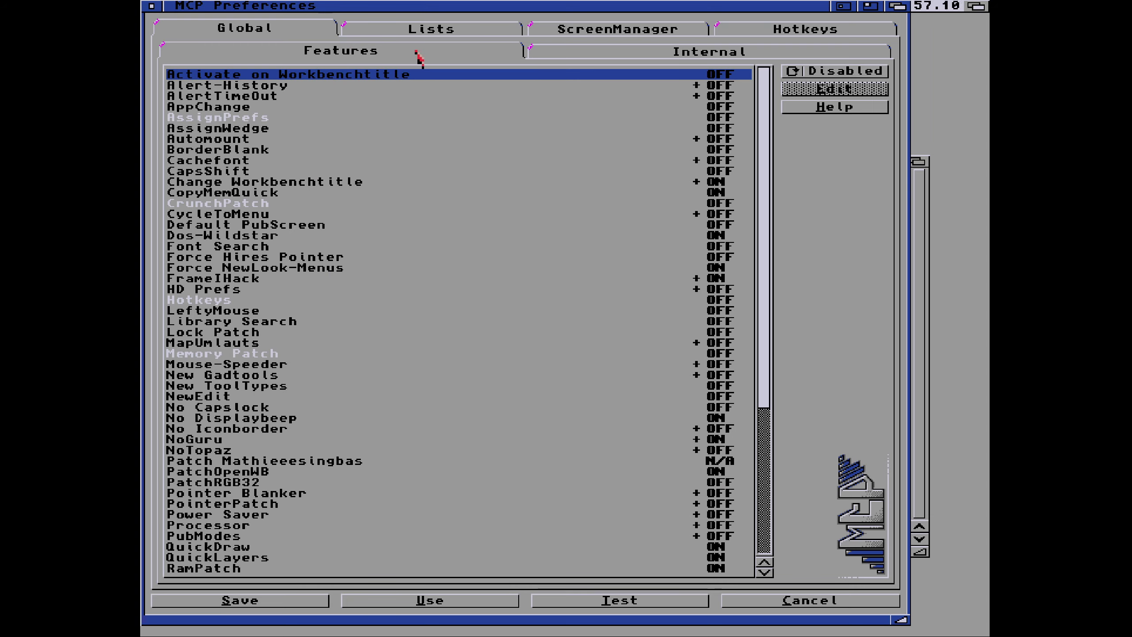
pyautogui.click(411, 31)
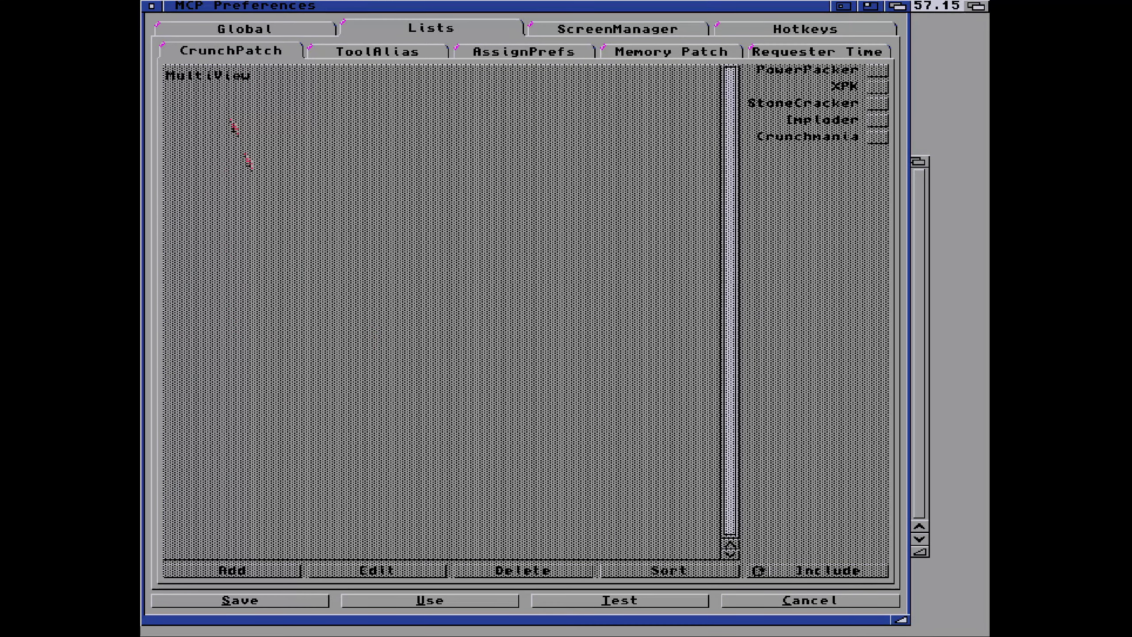
pyautogui.click(367, 51)
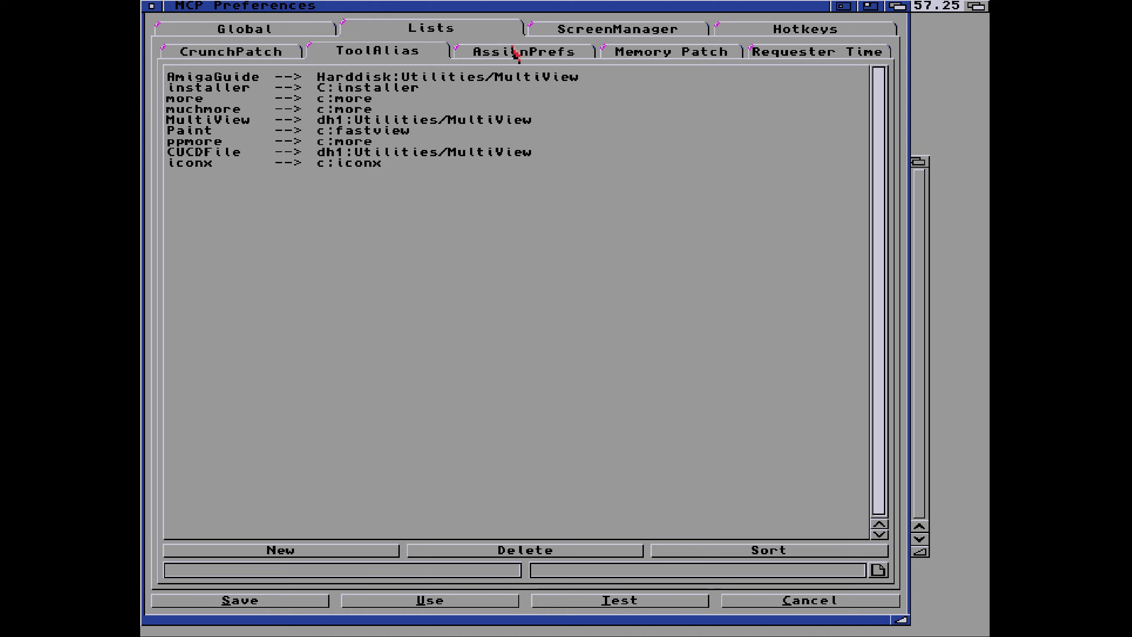
pyautogui.click(516, 54)
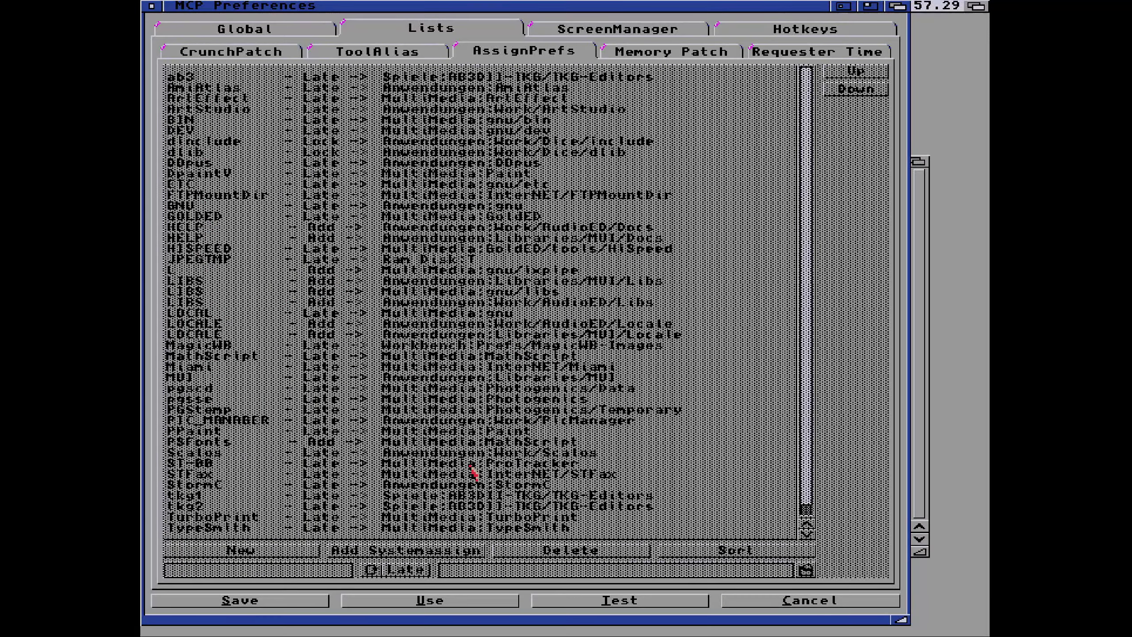
pyautogui.click(688, 50)
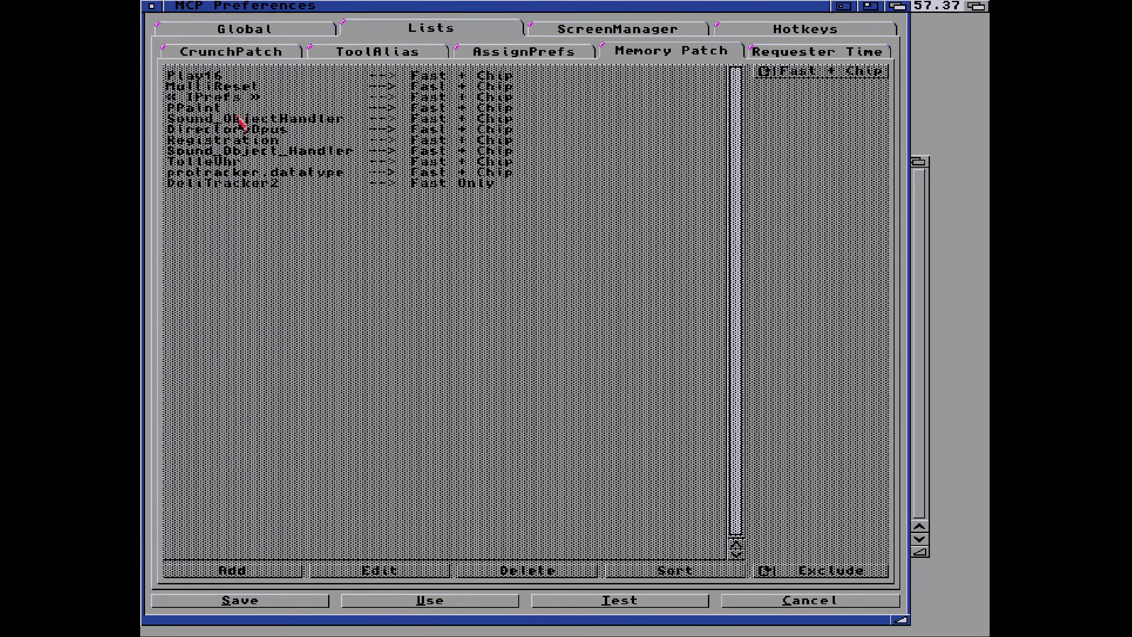
pyautogui.click(600, 31)
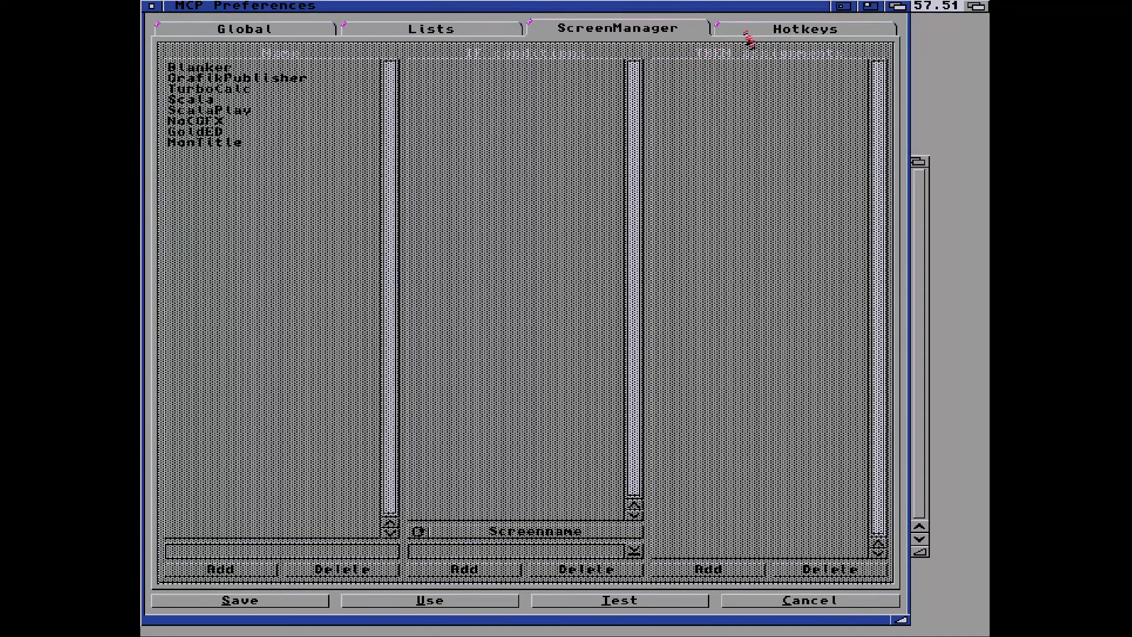
# - View the Hotkeys page, then on Global check Activate on Workbenchtitle and select Alert-History
pyautogui.click(759, 39)
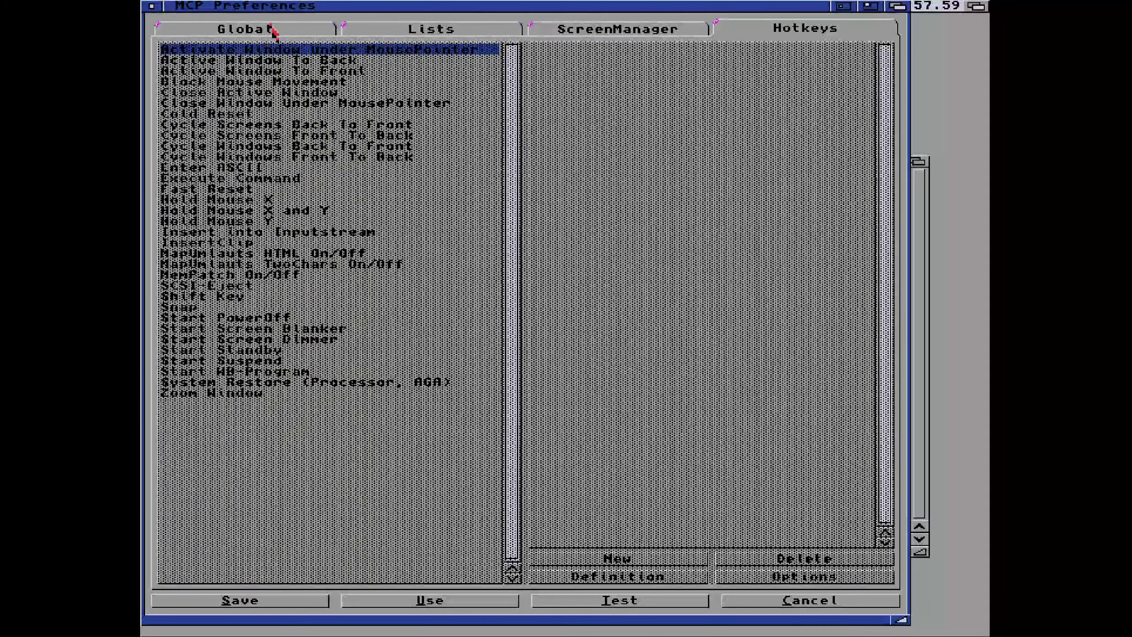
pyautogui.click(268, 30)
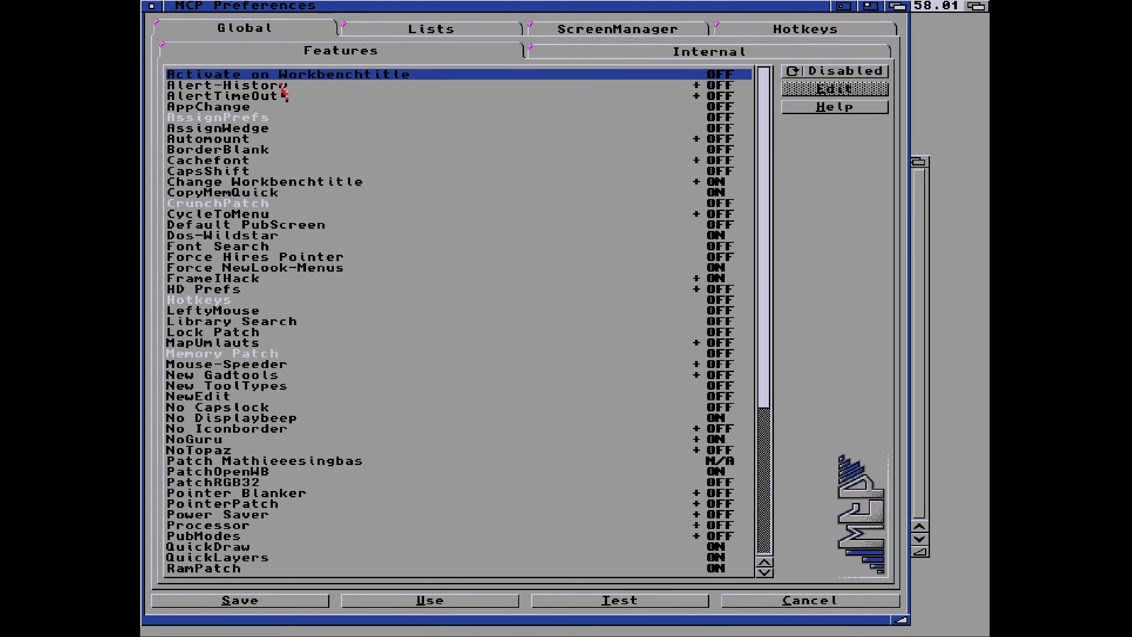
pyautogui.moveTo(285, 83); pyautogui.dragTo(219, 171)
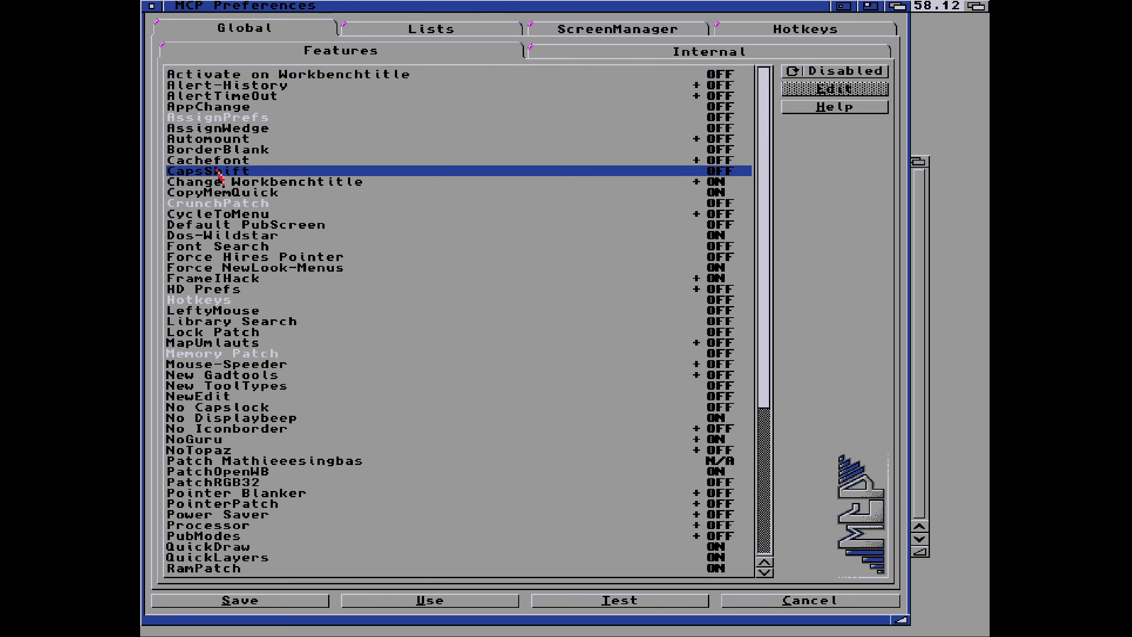
pyautogui.click(303, 75)
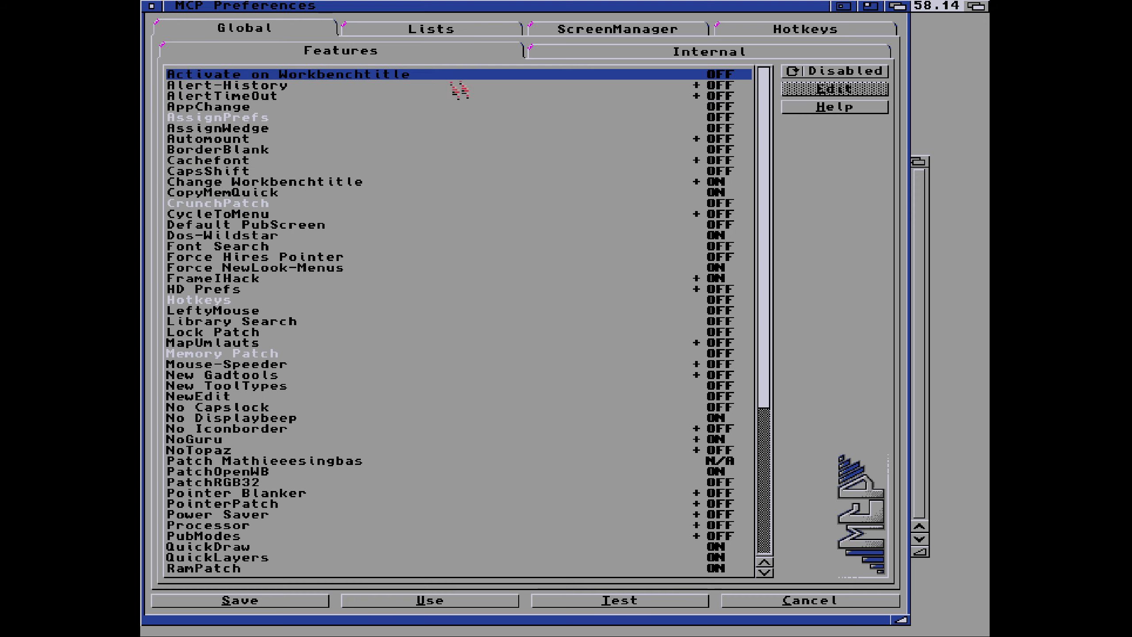
pyautogui.click(862, 71)
pyautogui.click(256, 85)
pyautogui.click(267, 75)
pyautogui.click(283, 85)
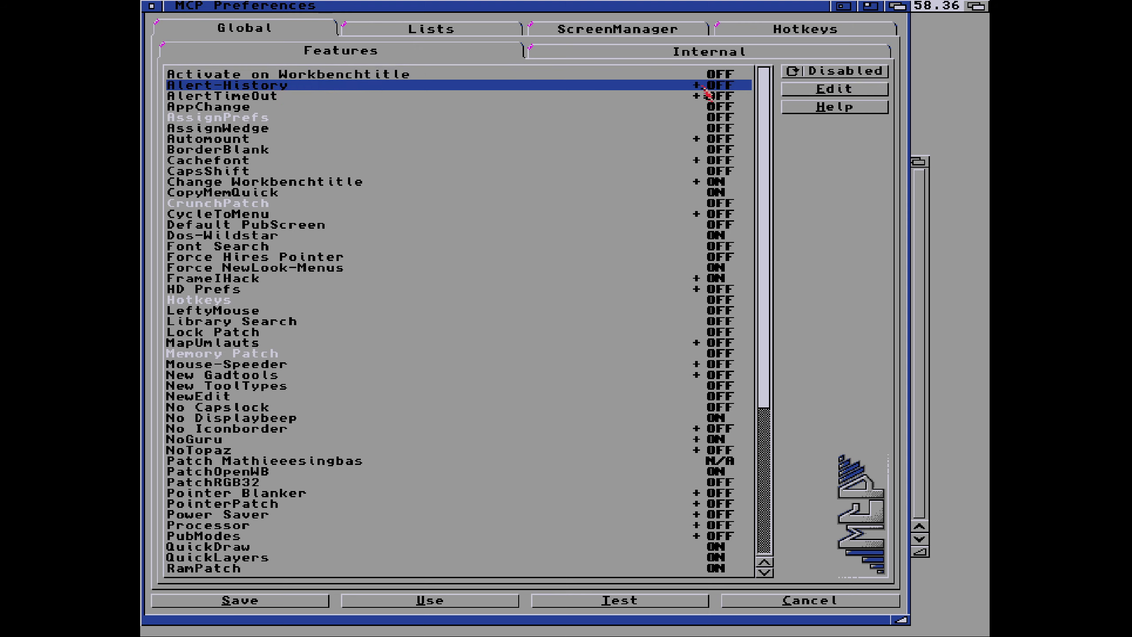
# - Inspect the Alert-History MCP-Gurudat and MCP-GuruHistory paths, then close its settings
pyautogui.click(796, 89)
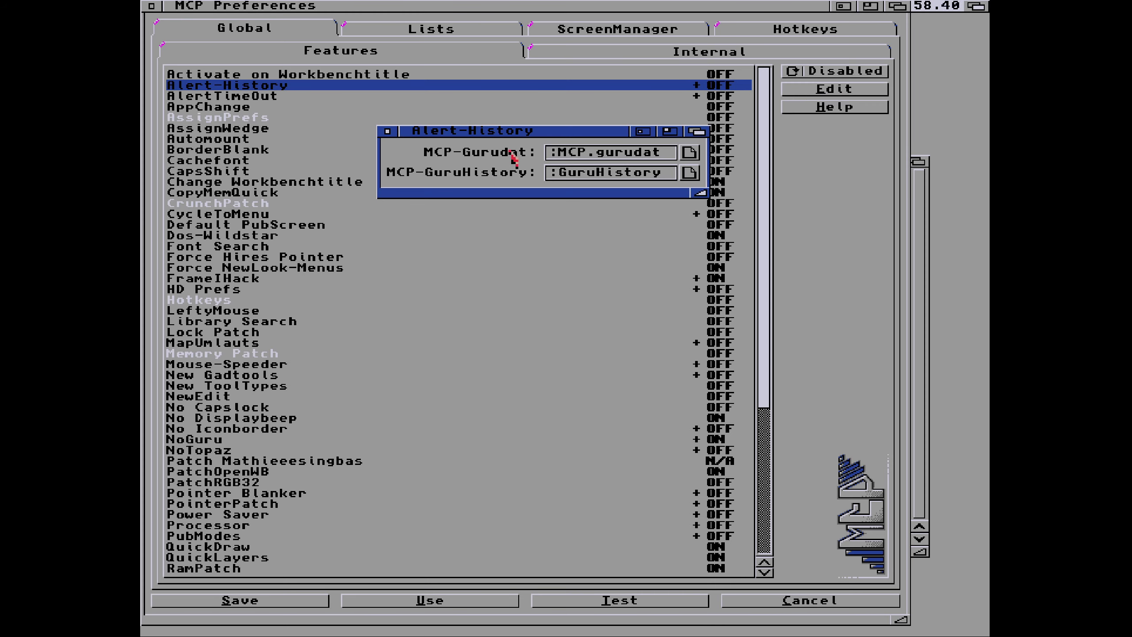
pyautogui.click(561, 154)
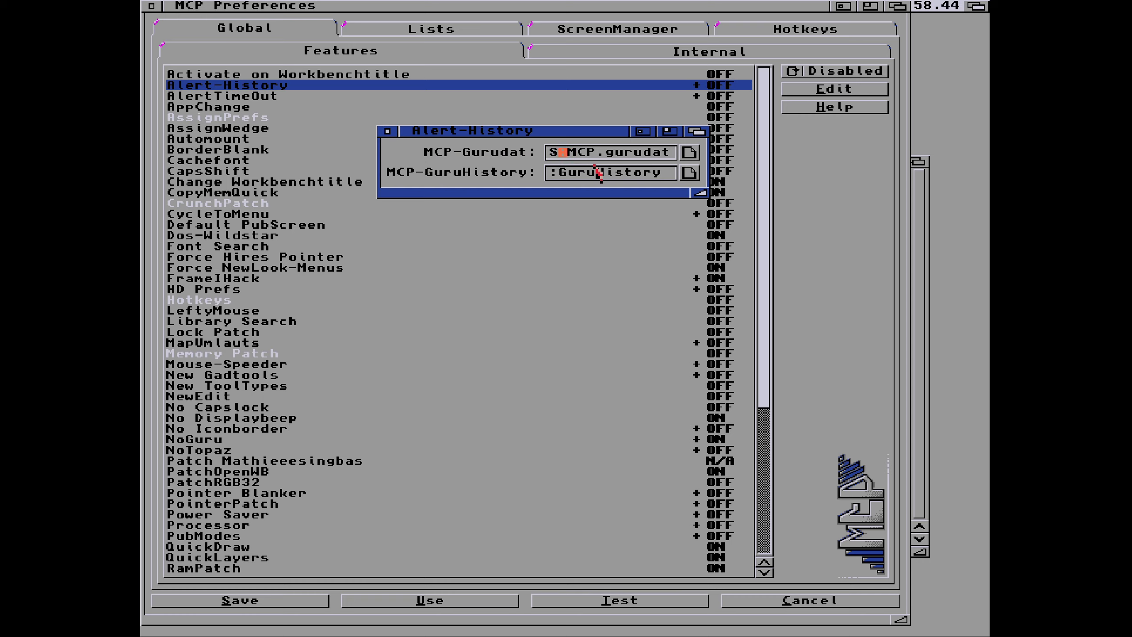
pyautogui.press('Right')
pyautogui.press('Right')
pyautogui.press('Right')
pyautogui.press('Right')
pyautogui.press('Right')
pyautogui.press('Right')
pyautogui.press('Right')
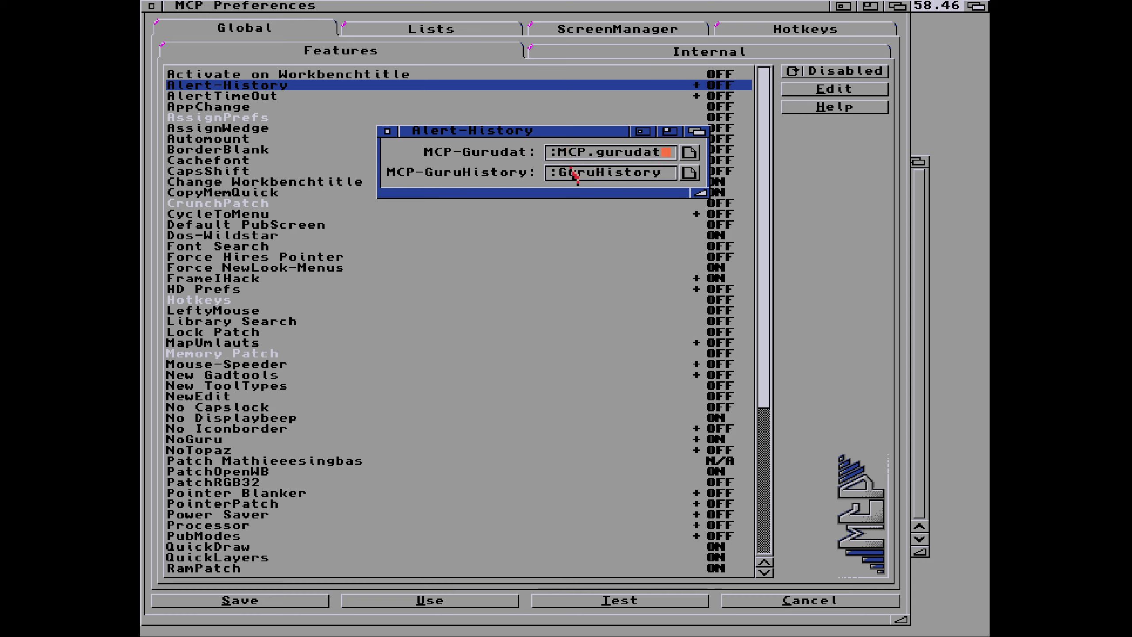
pyautogui.click(572, 172)
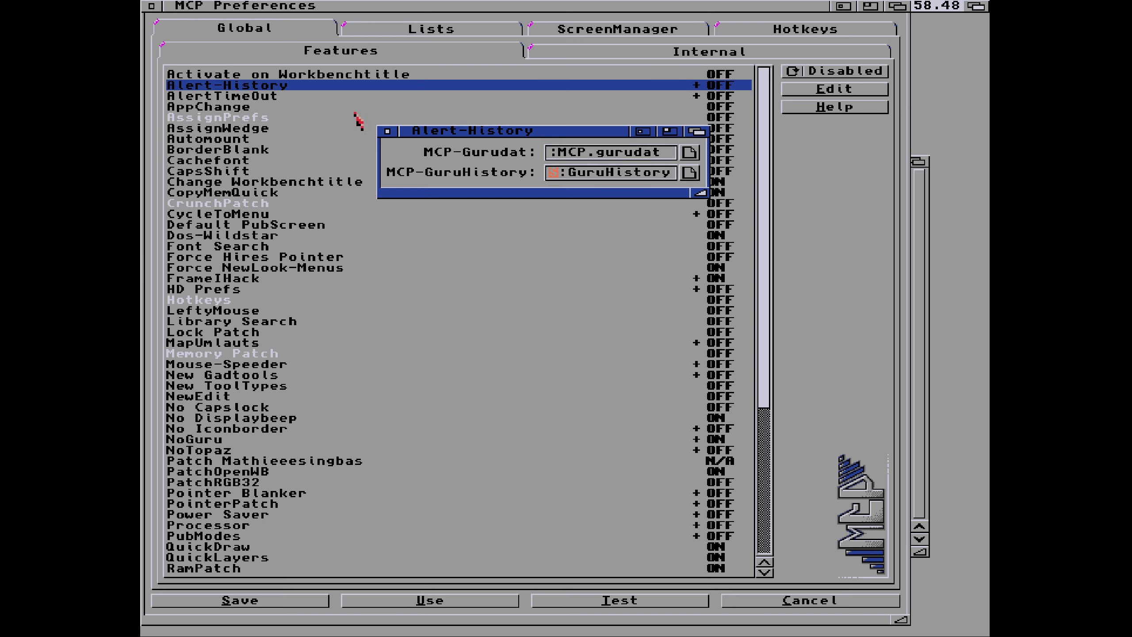
pyautogui.click(389, 132)
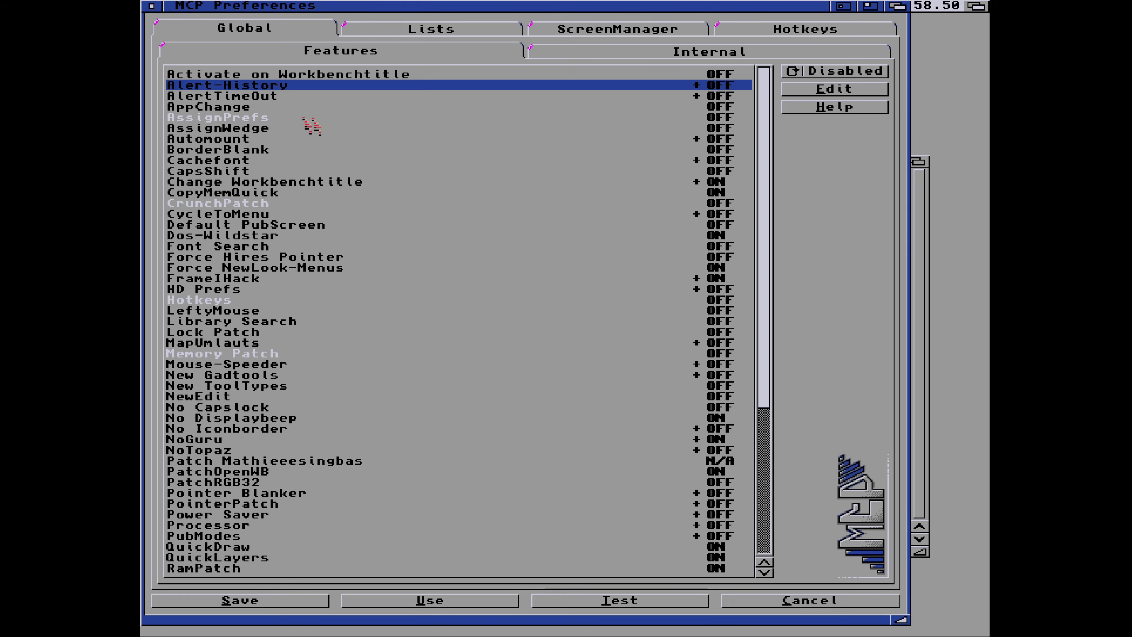
# - Enable AlertTimeOut and open its time setting showing 250
pyautogui.click(247, 99)
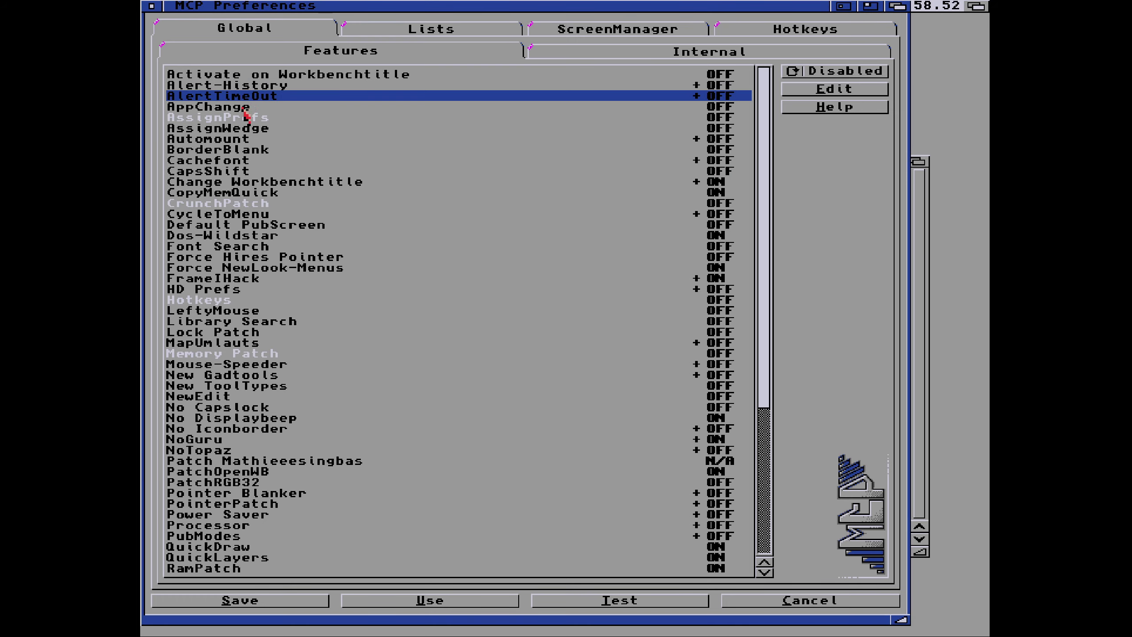
pyautogui.click(826, 75)
pyautogui.moveTo(826, 73); pyautogui.dragTo(830, 83)
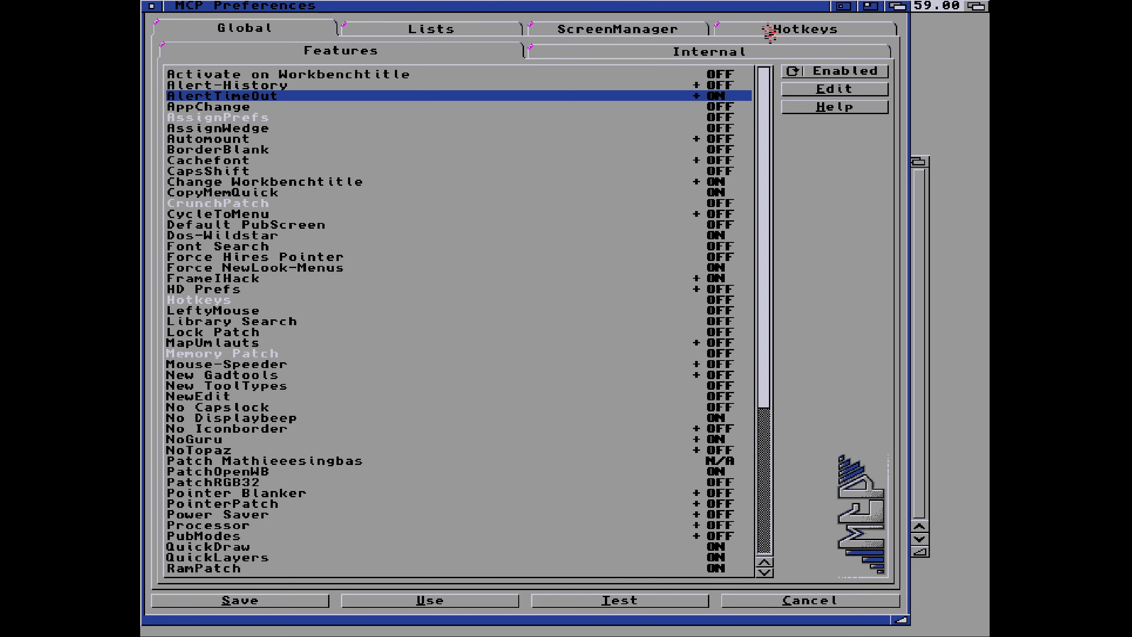
pyautogui.click(443, 31)
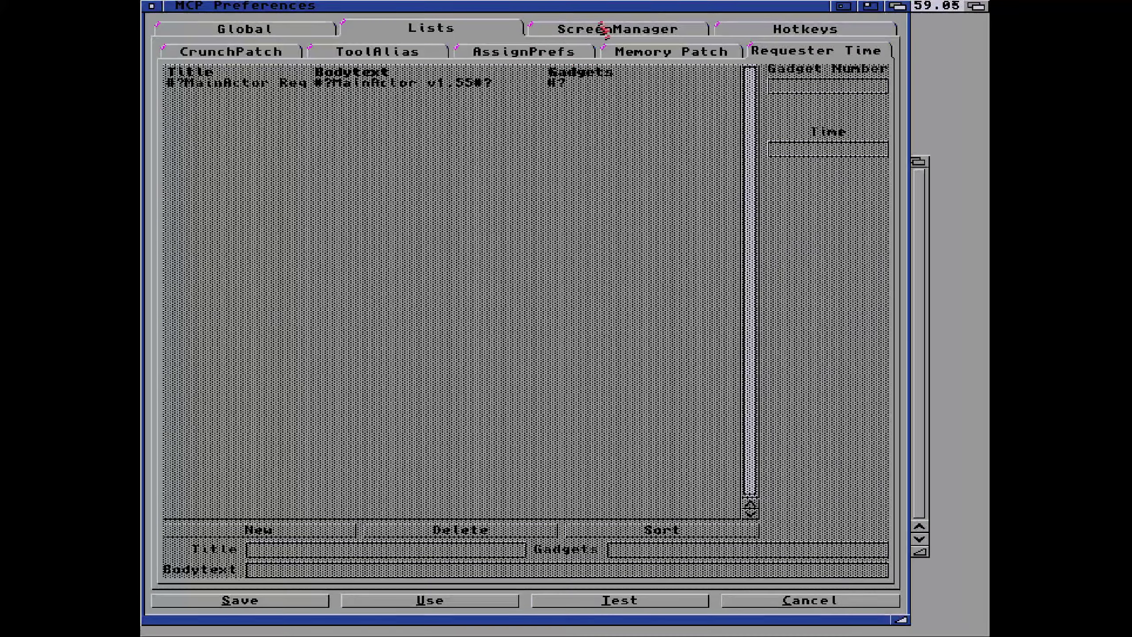
pyautogui.click(254, 28)
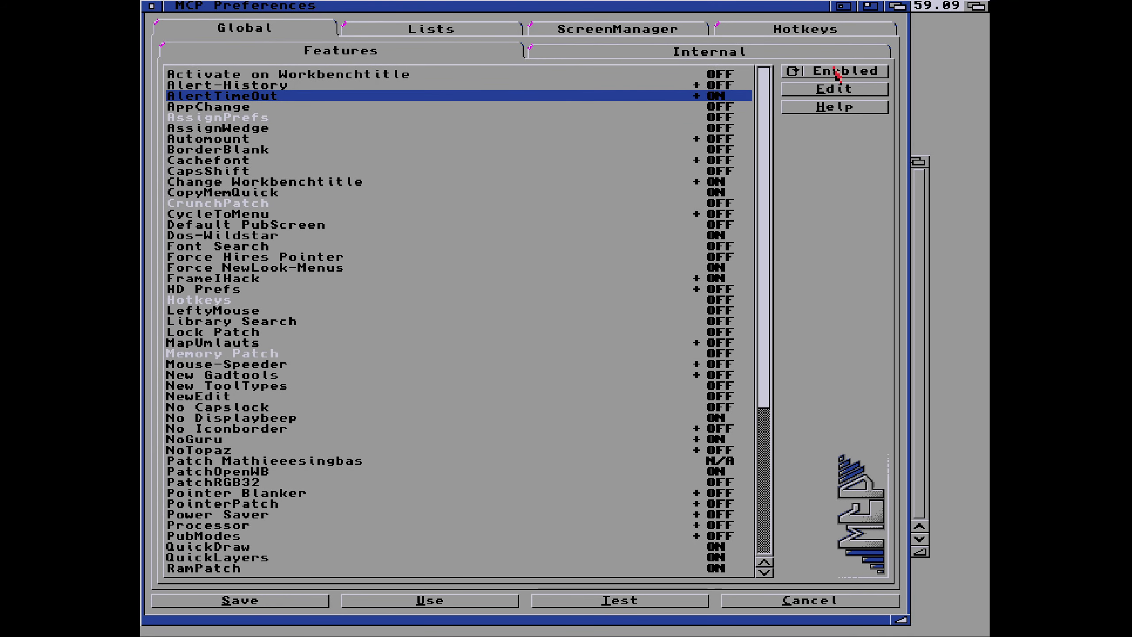
pyautogui.click(833, 89)
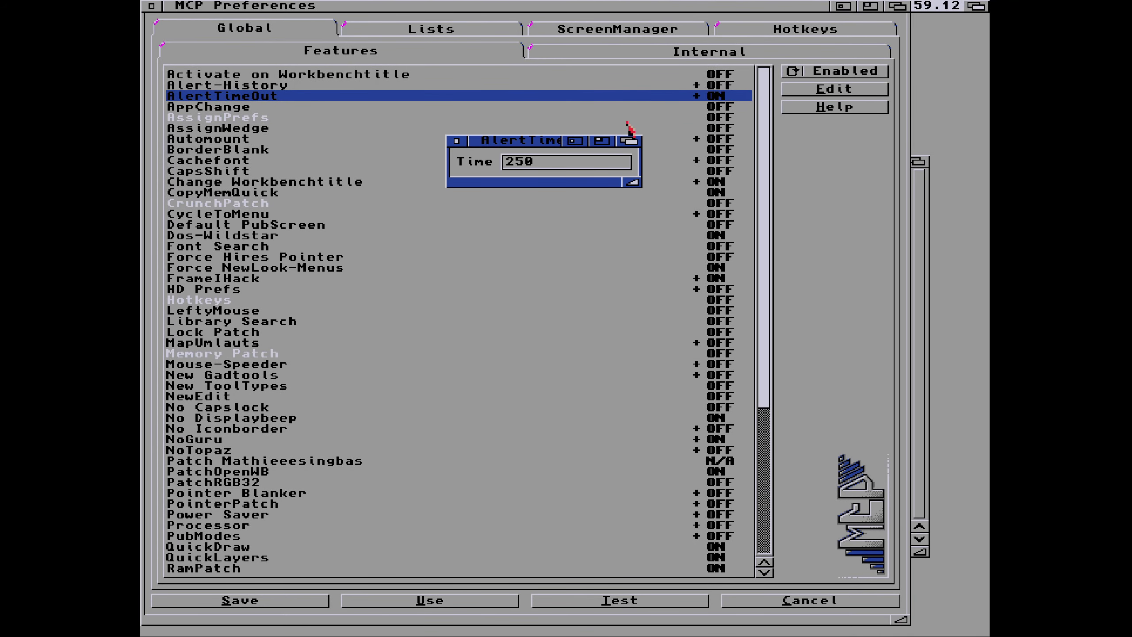
# - Close the time setting, disable AlertTimeOut, and browse AssignPrefs, AssignWedge and Automount
pyautogui.click(456, 141)
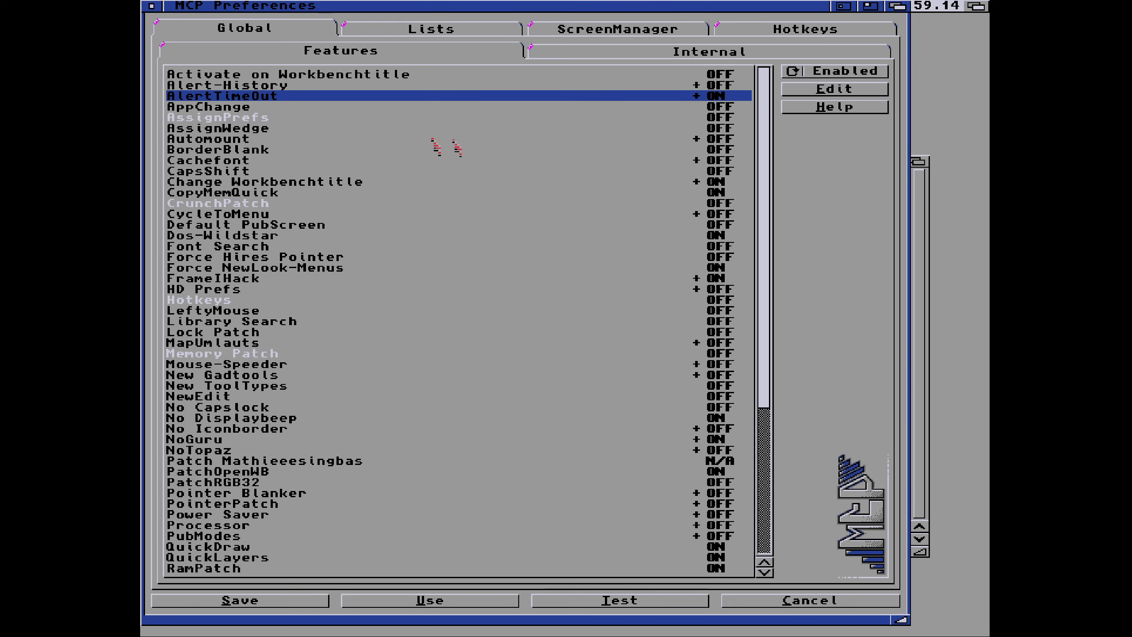
pyautogui.moveTo(816, 64); pyautogui.dragTo(829, 104)
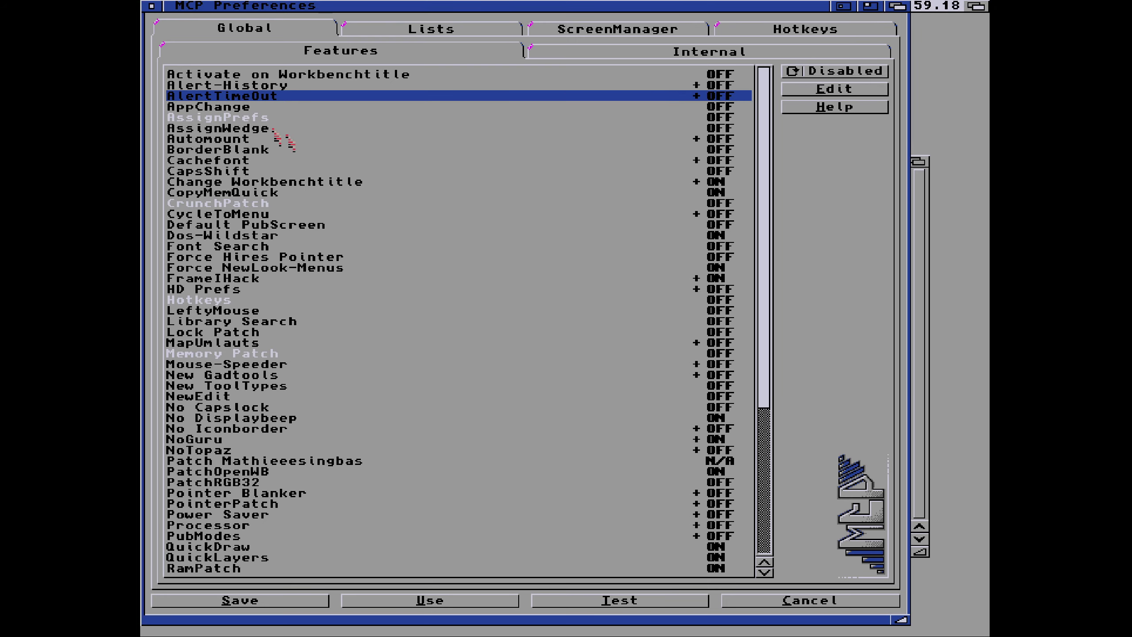
pyautogui.click(273, 118)
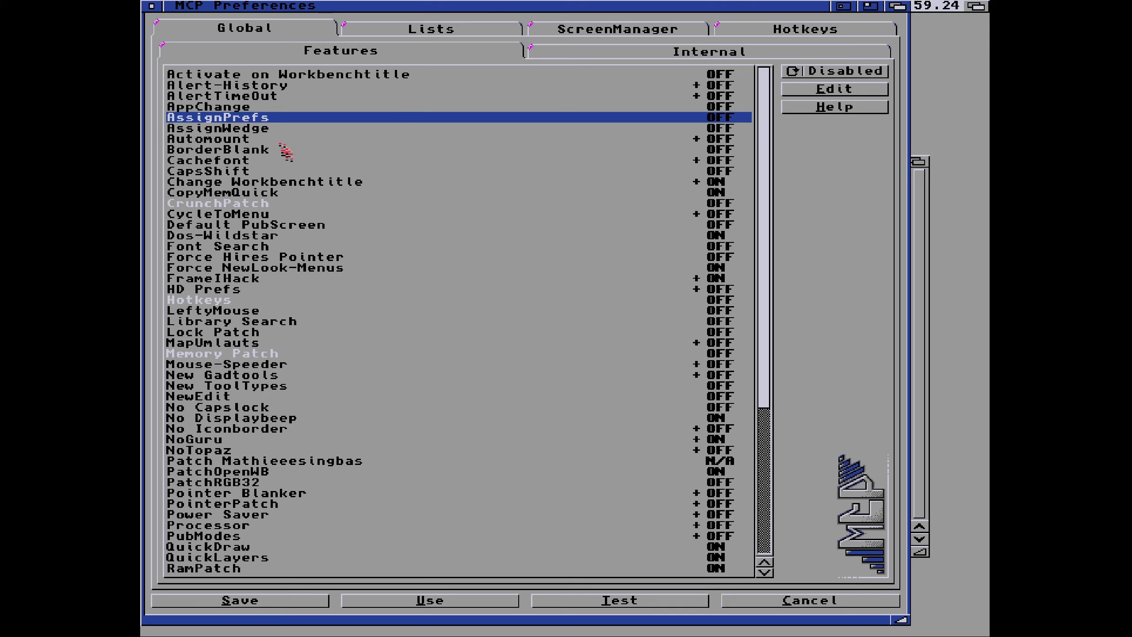
pyautogui.click(238, 129)
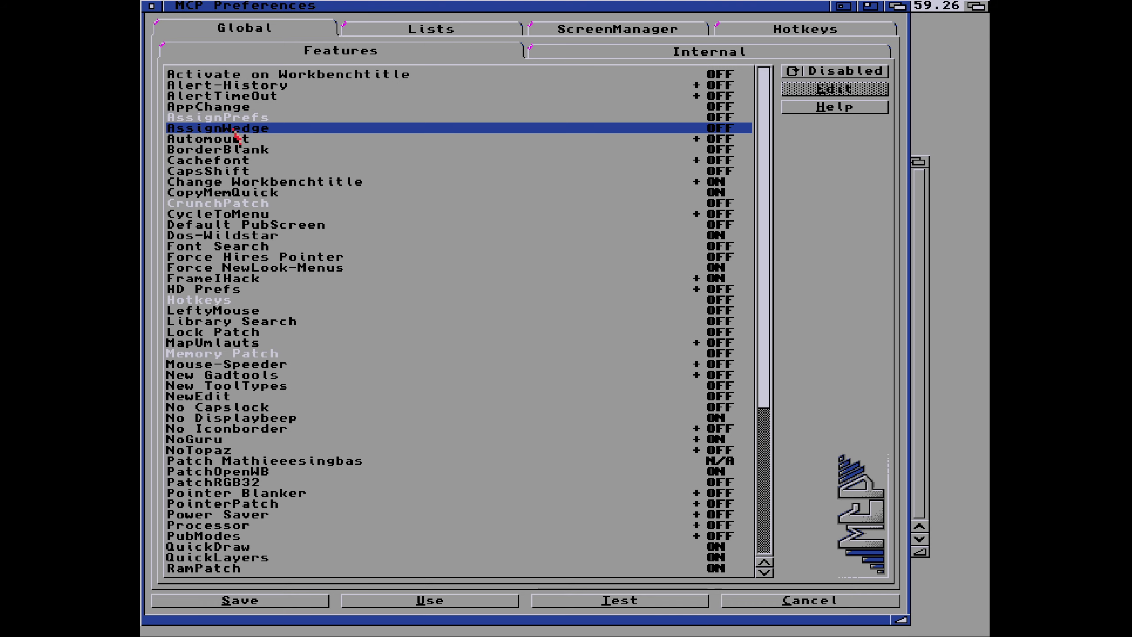
pyautogui.click(221, 140)
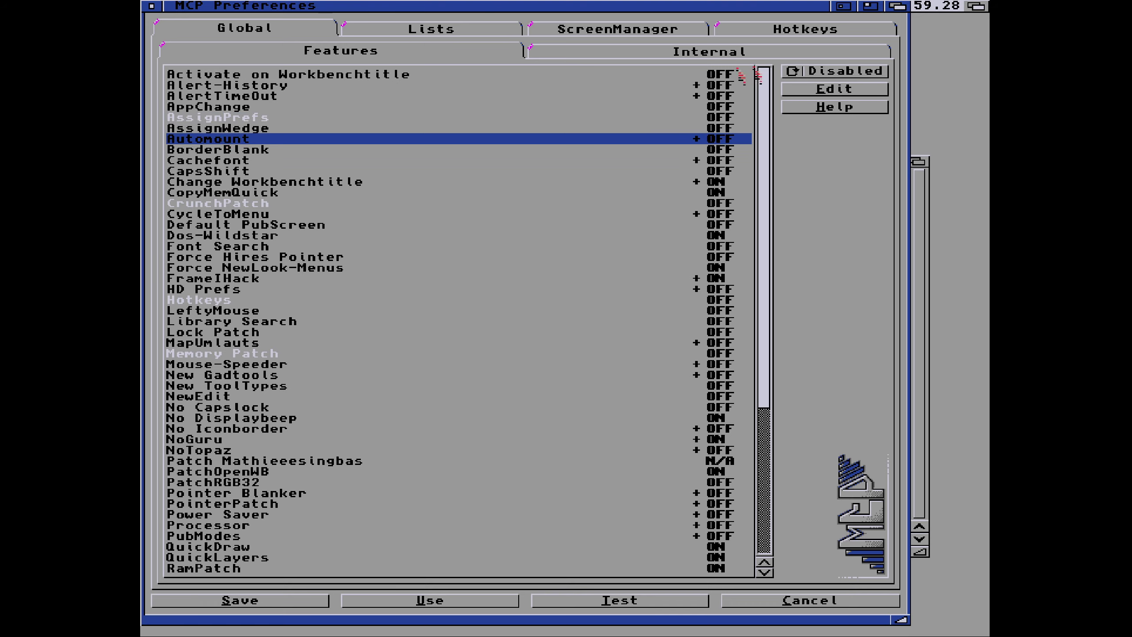
# - View Automount's DosDrivers CD0|PC0|RAD unchanged, then step through Cachefont, CapsShift to Change Workbenchtitle
pyautogui.click(801, 89)
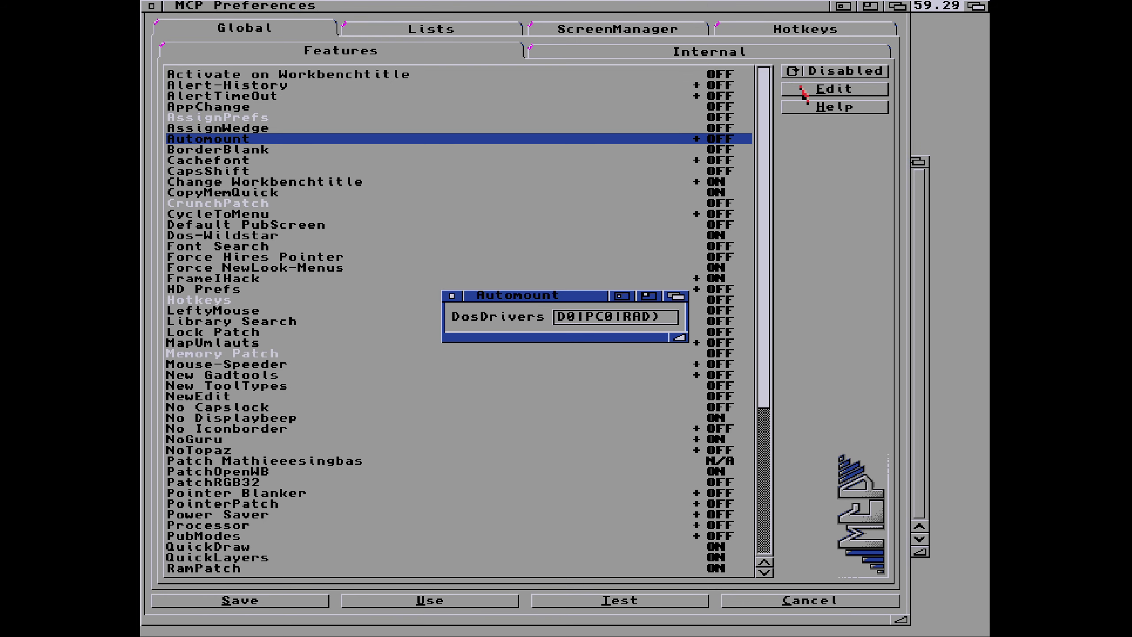
pyautogui.click(563, 319)
pyautogui.press('Left')
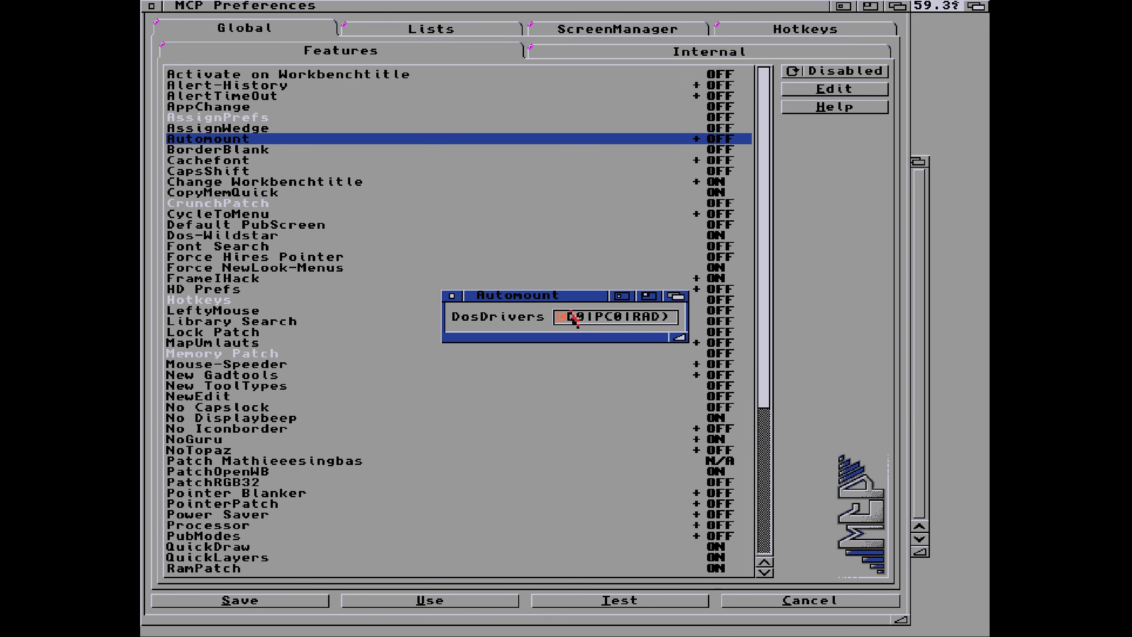
pyautogui.press('Return')
pyautogui.click(454, 296)
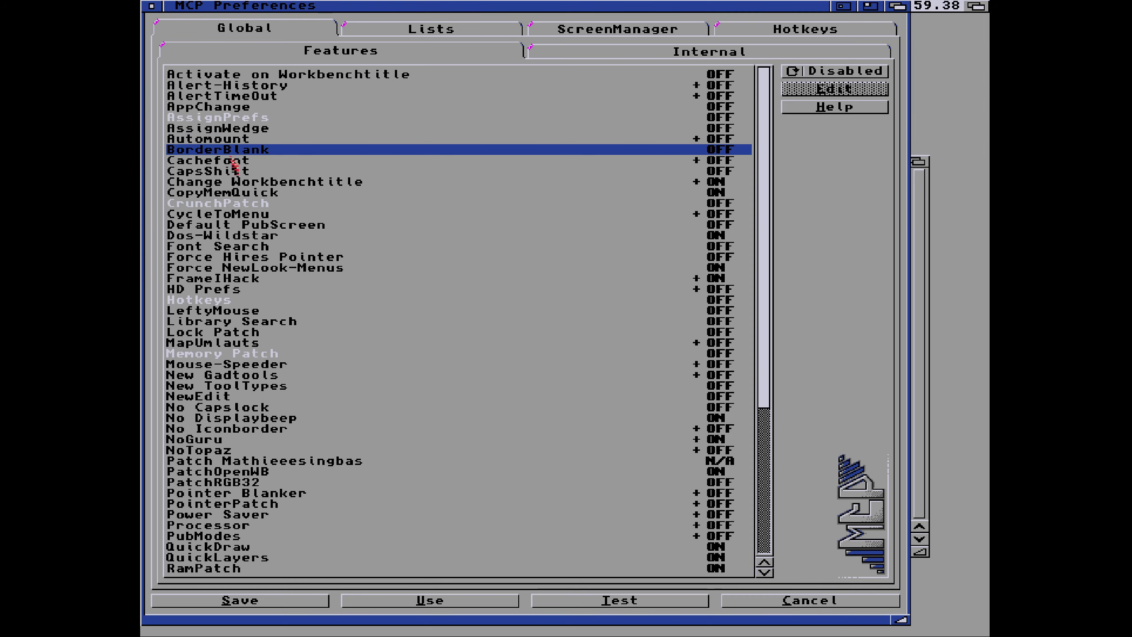
pyautogui.click(232, 161)
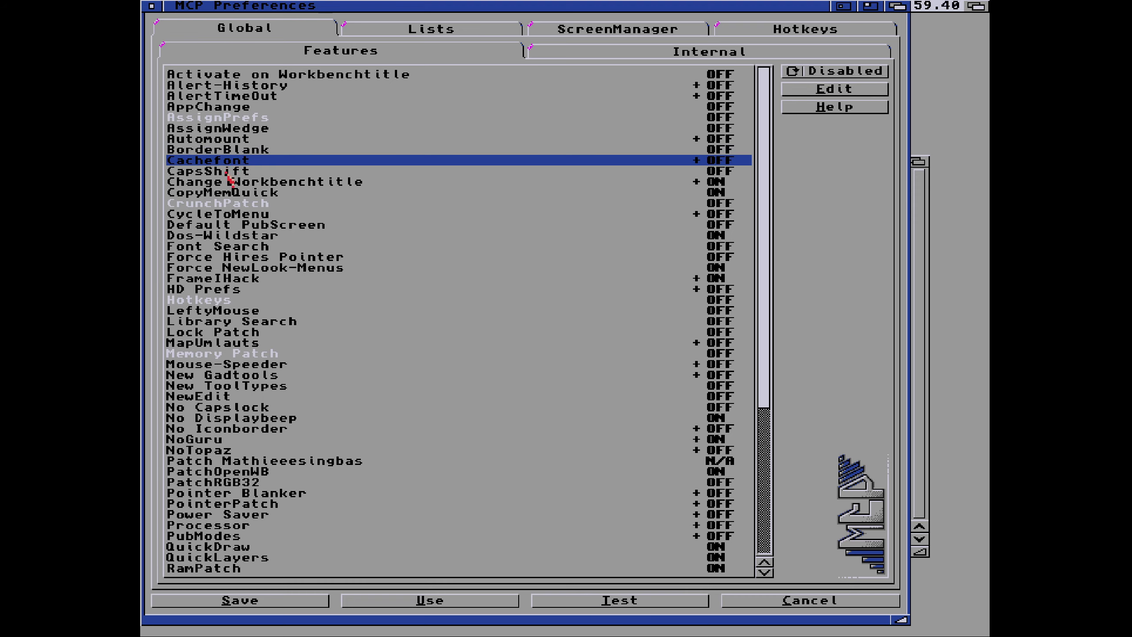
pyautogui.click(227, 172)
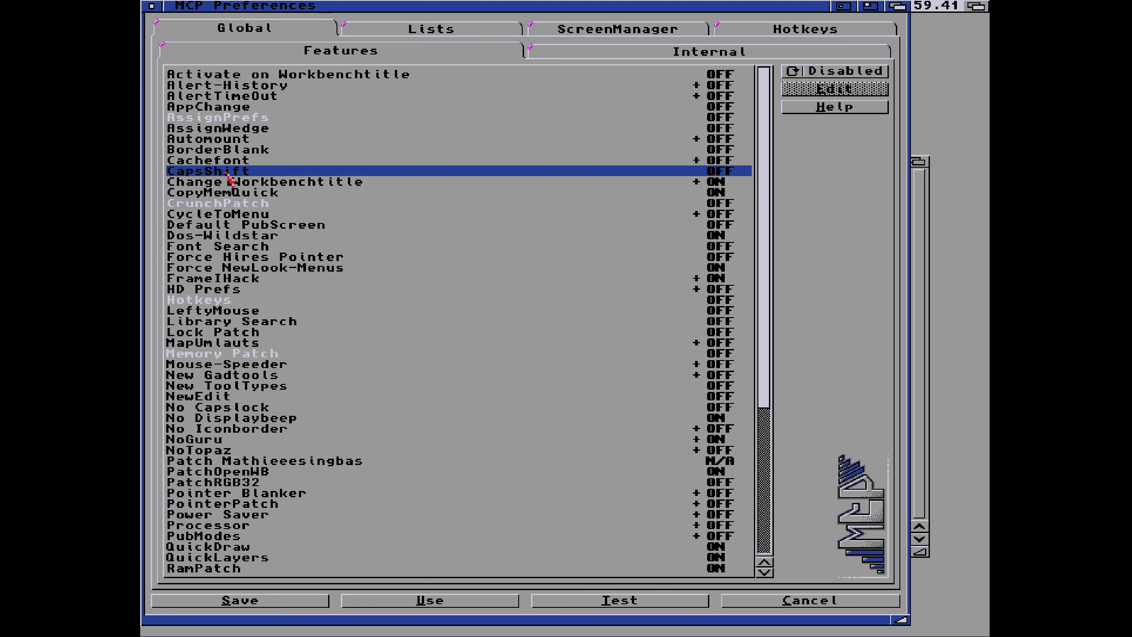
pyautogui.click(324, 183)
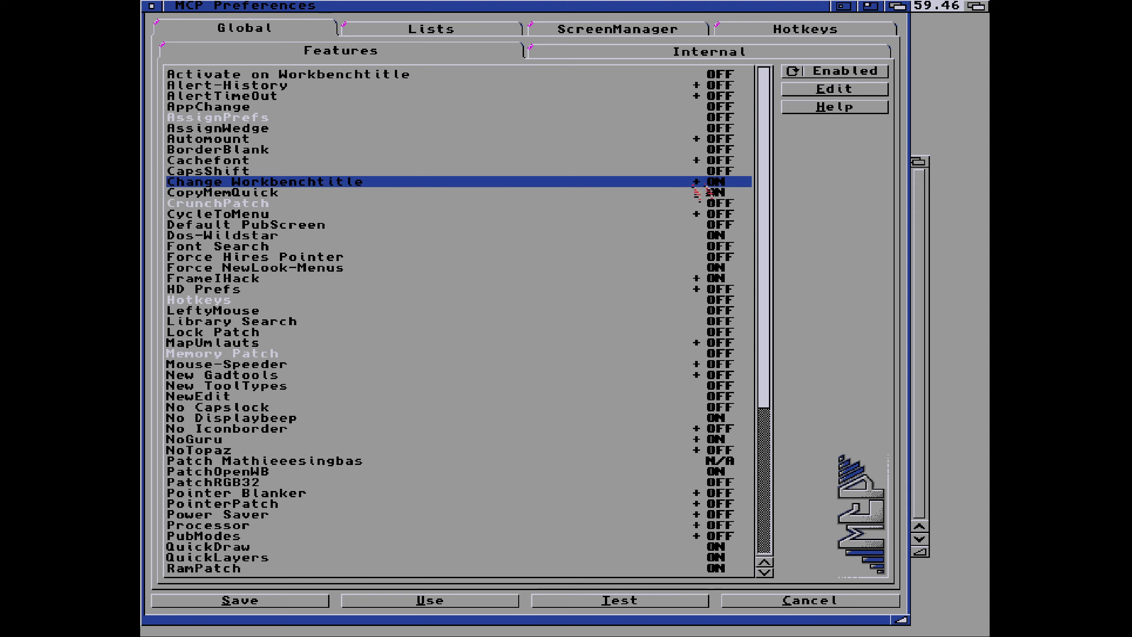
# - Open the Title string '%wb %pr %cs %fc Chip Ram %ff Fast Ram' and preview it
pyautogui.click(832, 88)
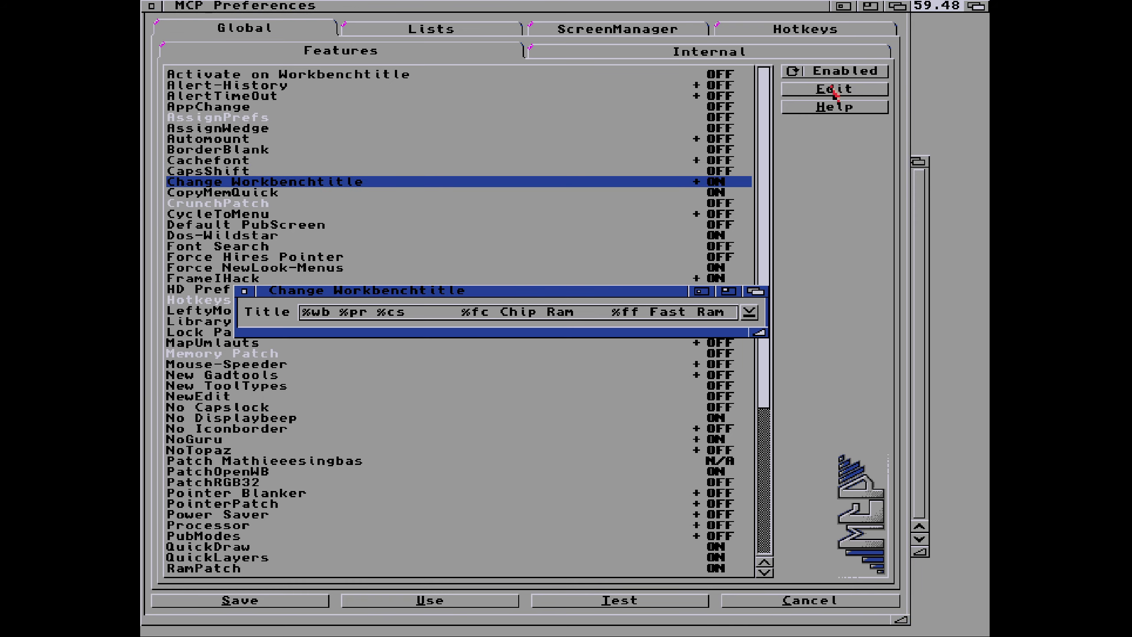
pyautogui.moveTo(533, 294); pyautogui.dragTo(580, 193)
pyautogui.click(592, 151)
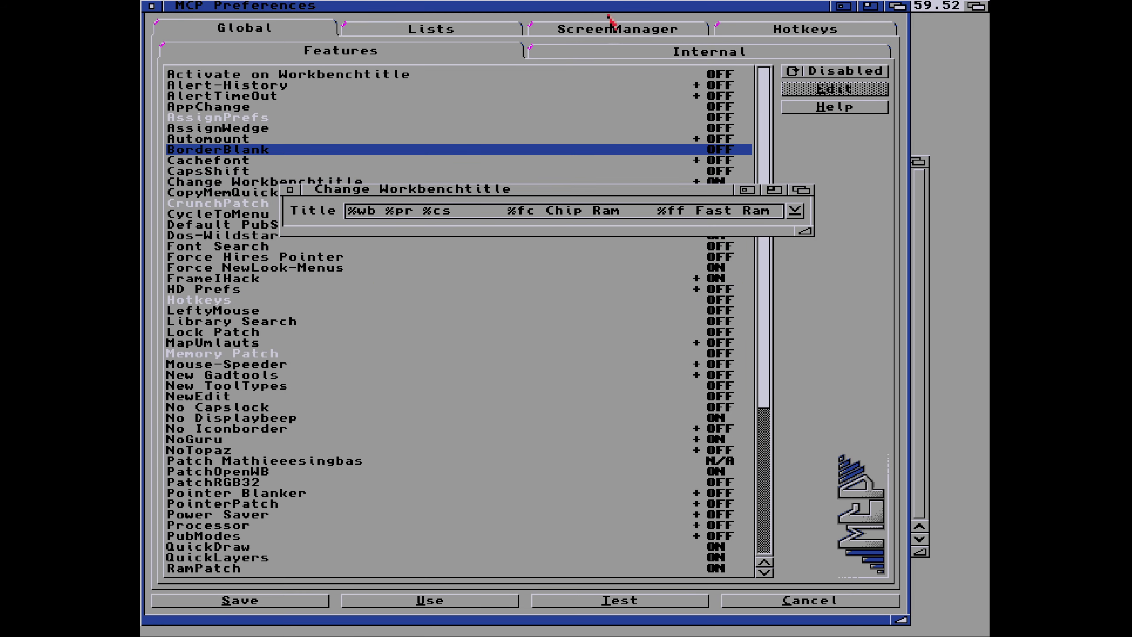
pyautogui.moveTo(602, 14); pyautogui.dragTo(603, 15)
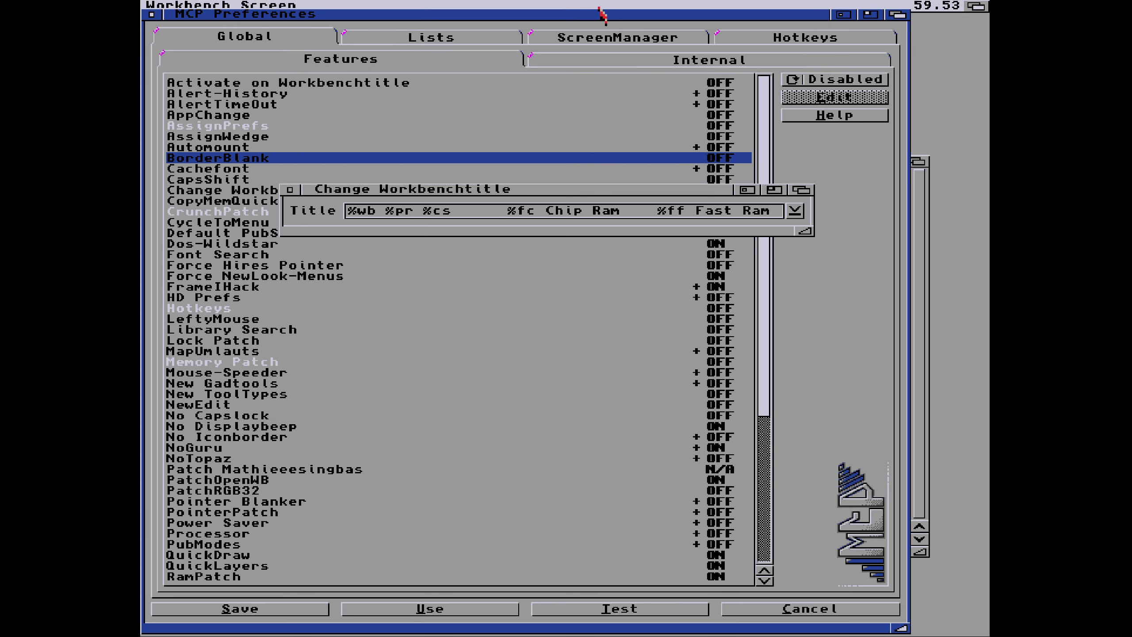
pyautogui.click(689, 194)
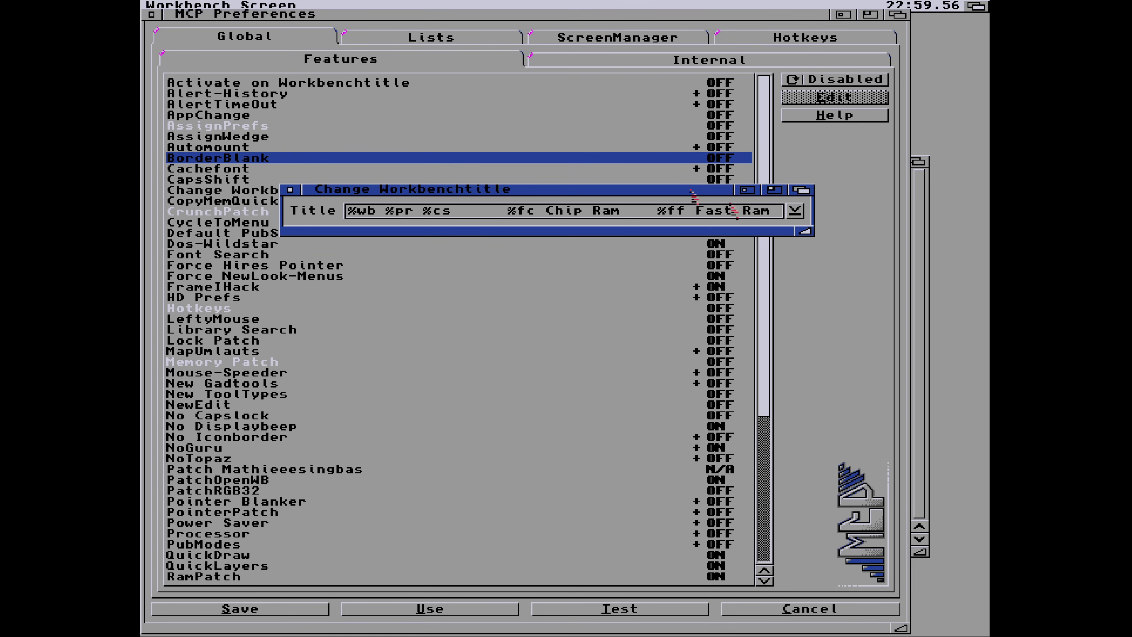
pyautogui.click(953, 220)
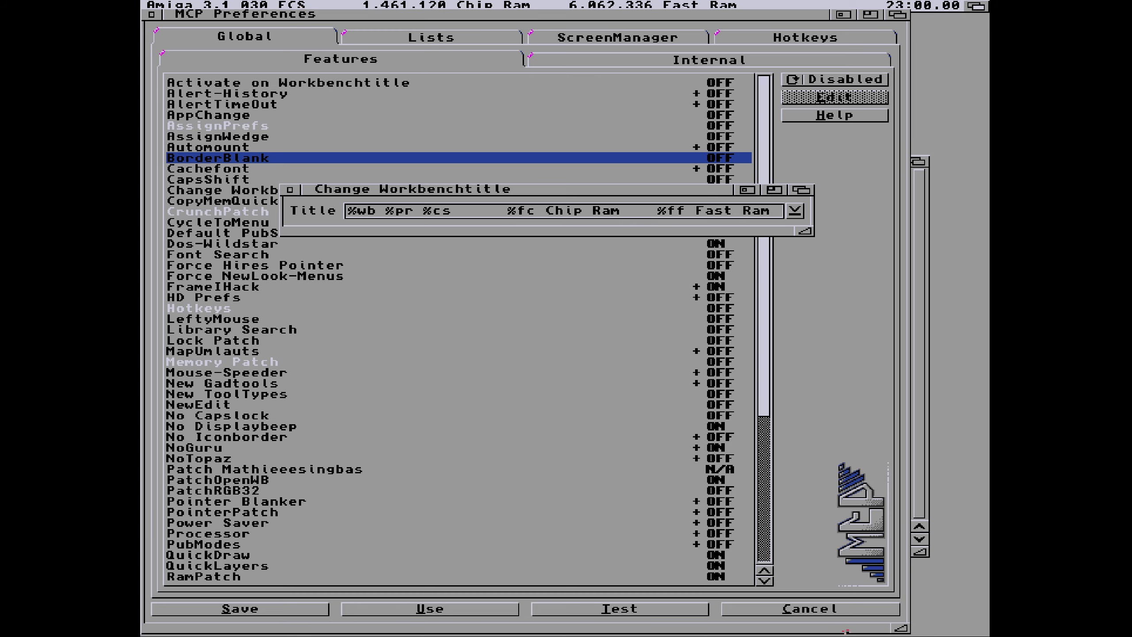
# - Resize and lower the MCP window, then preview the Amiga 3.1 030 ECS title again
pyautogui.moveTo(899, 629); pyautogui.dragTo(935, 612)
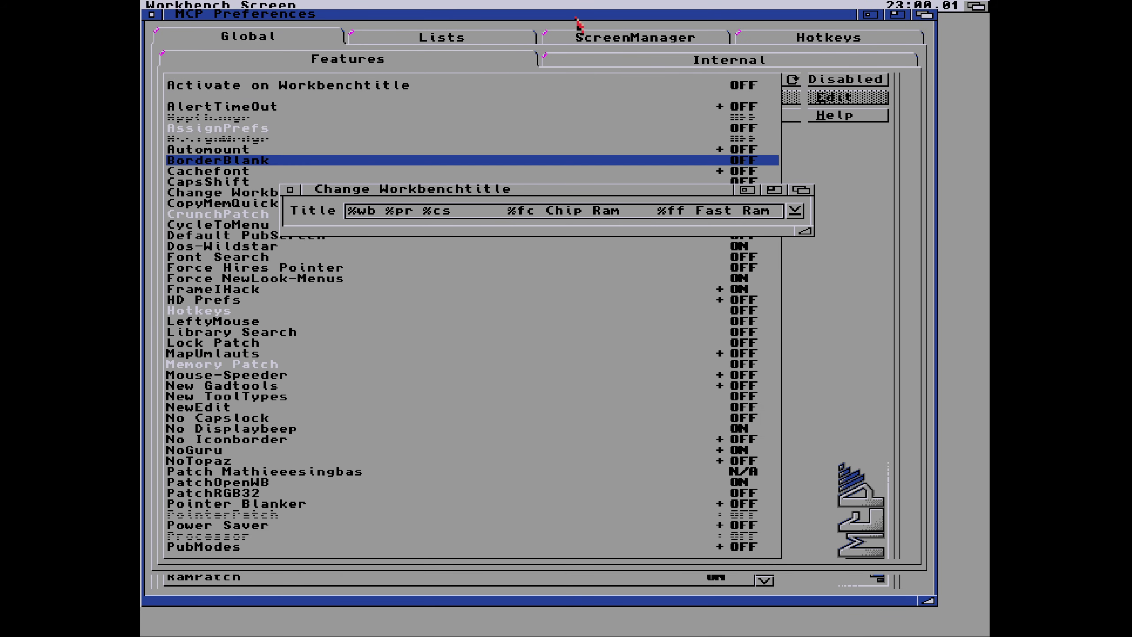
pyautogui.moveTo(576, 20); pyautogui.dragTo(576, 41)
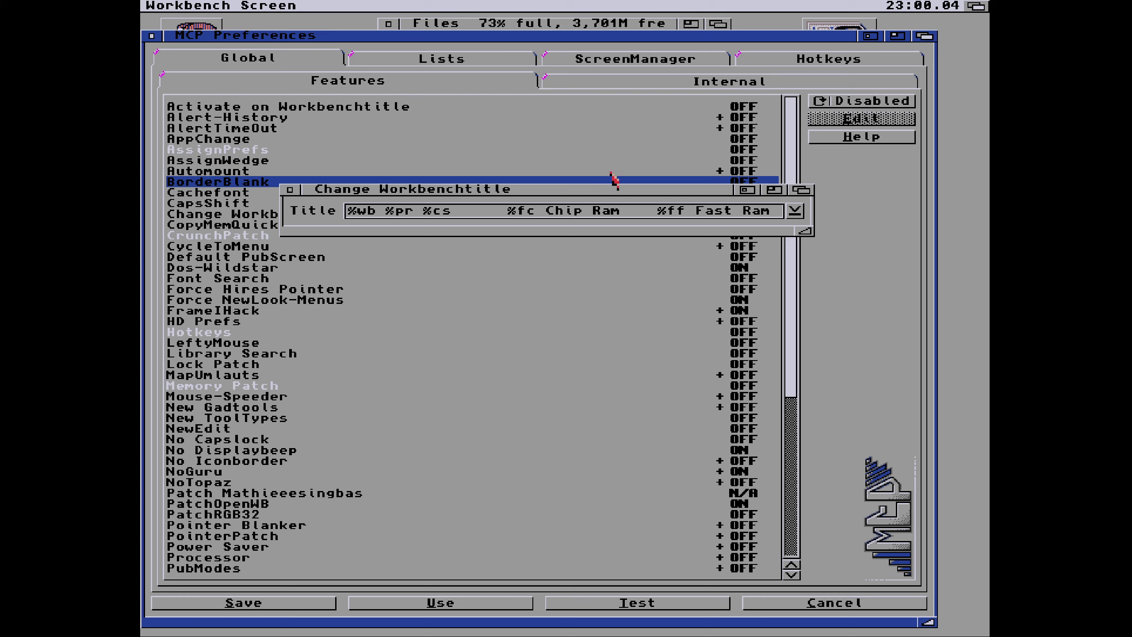
pyautogui.click(589, 196)
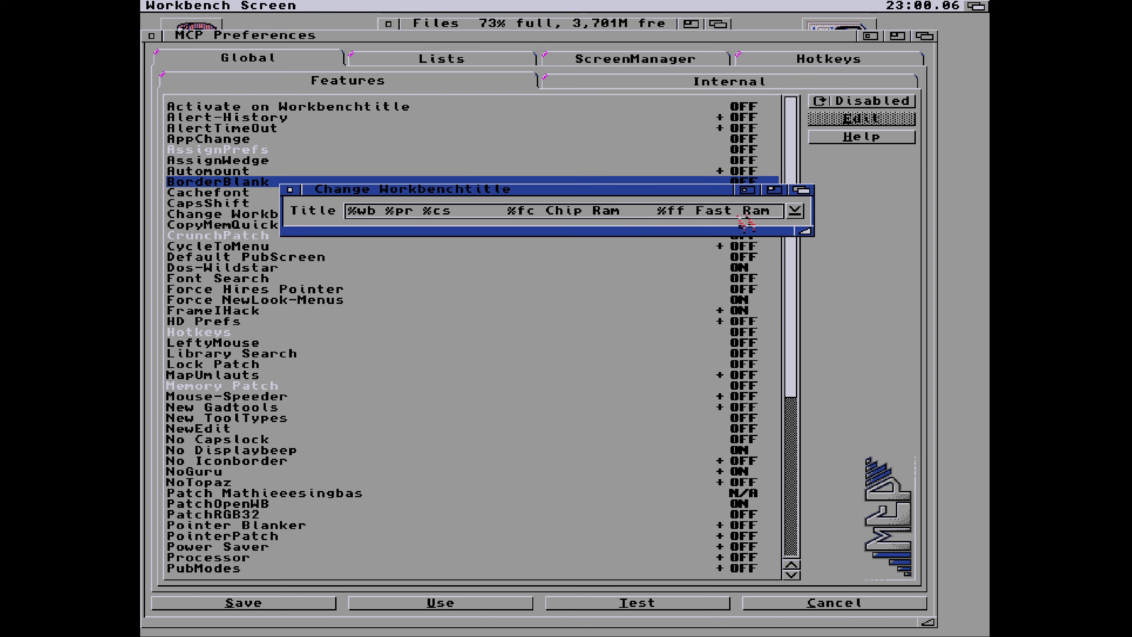
pyautogui.click(972, 221)
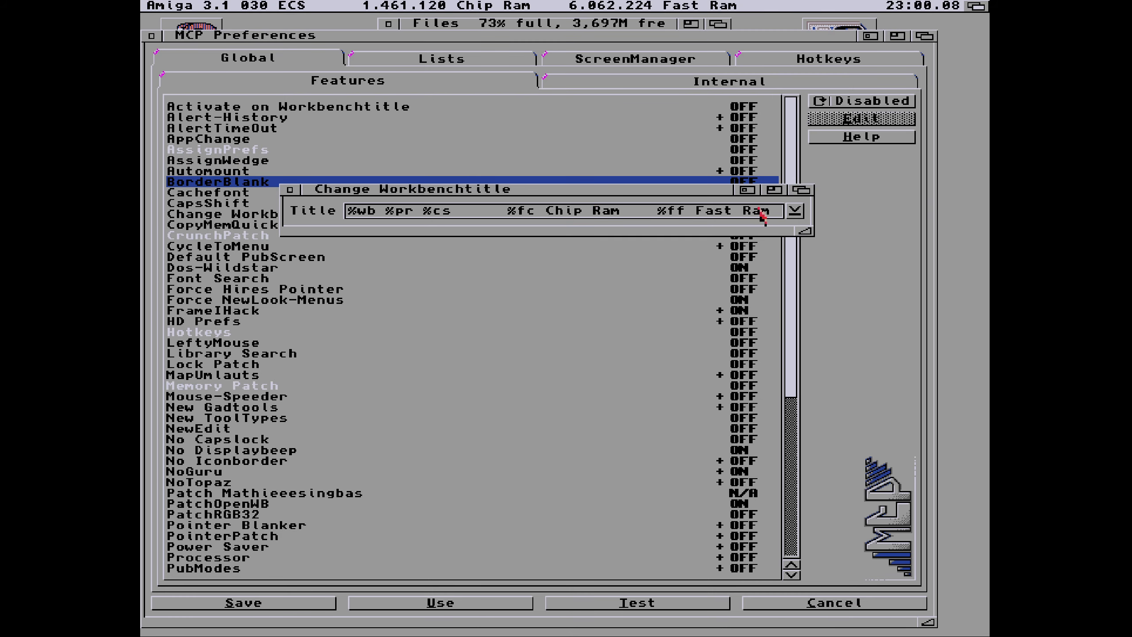
pyautogui.click(795, 213)
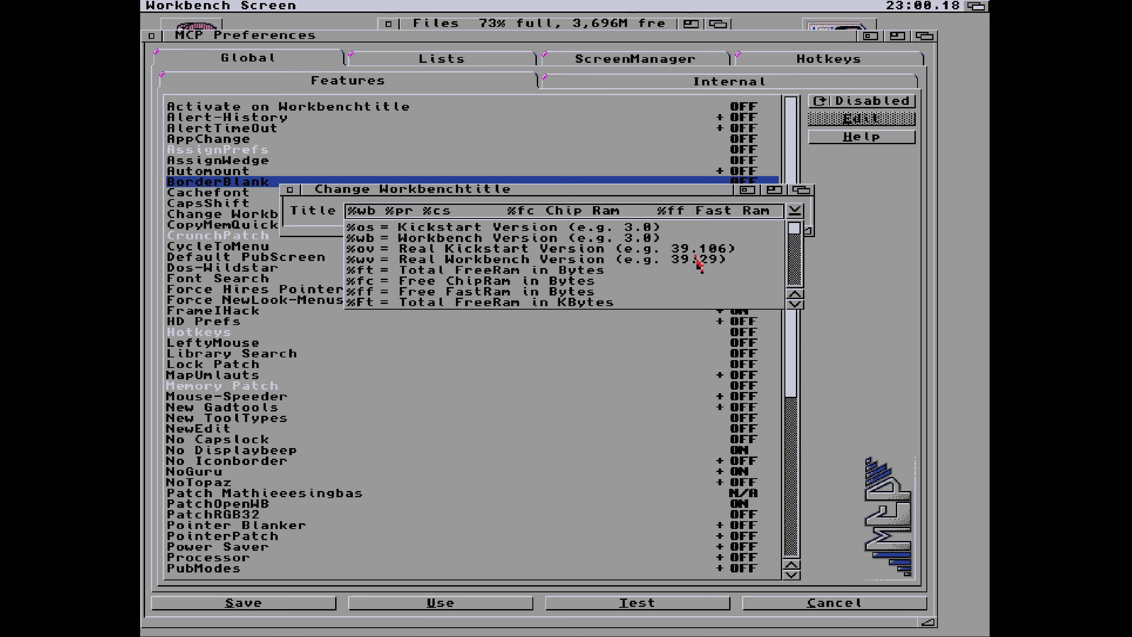
pyautogui.click(795, 304)
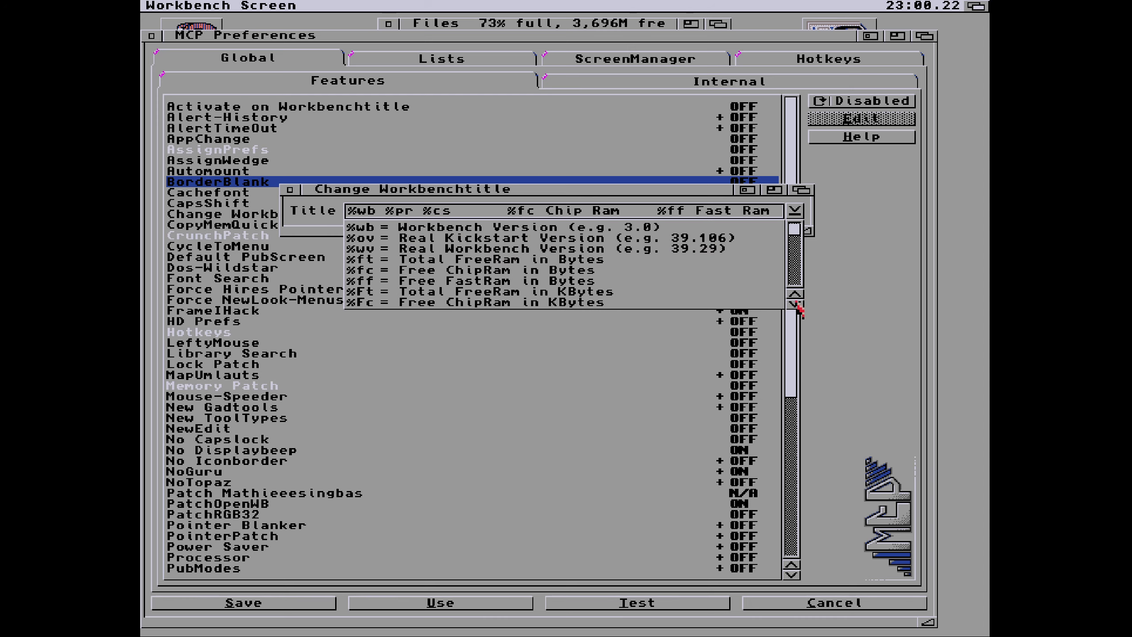
pyautogui.click(794, 304)
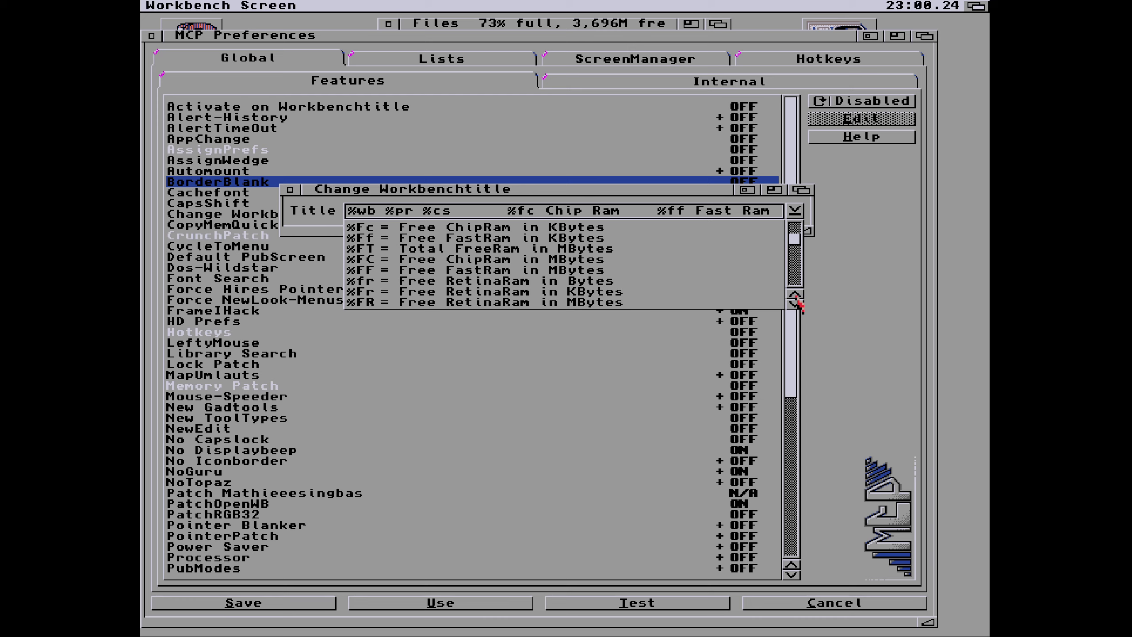
pyautogui.click(795, 303)
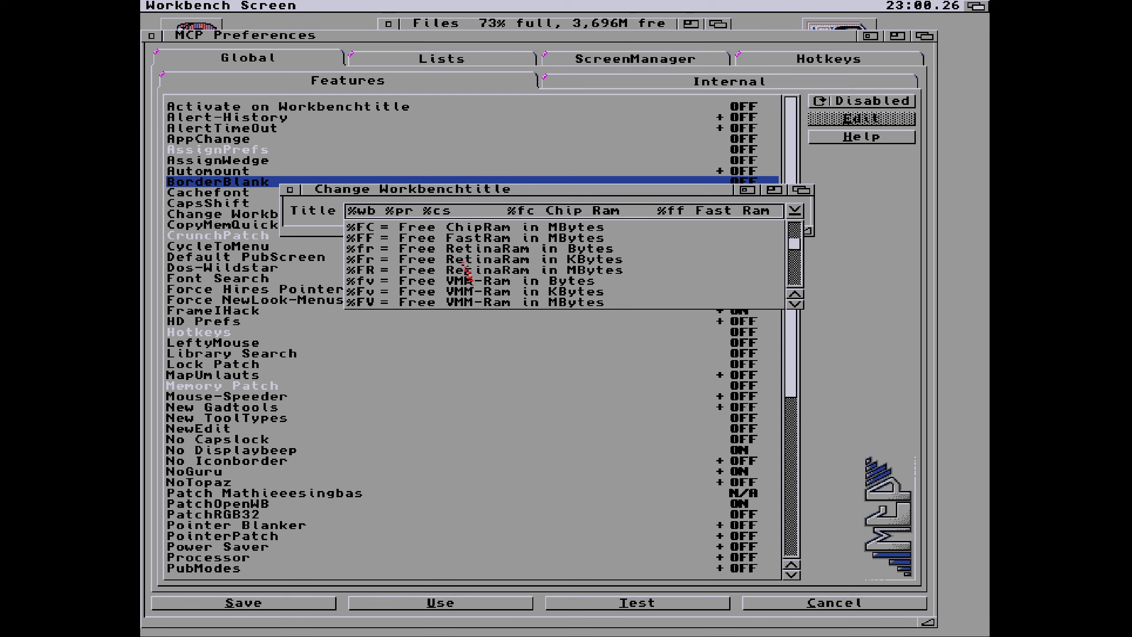
pyautogui.click(796, 305)
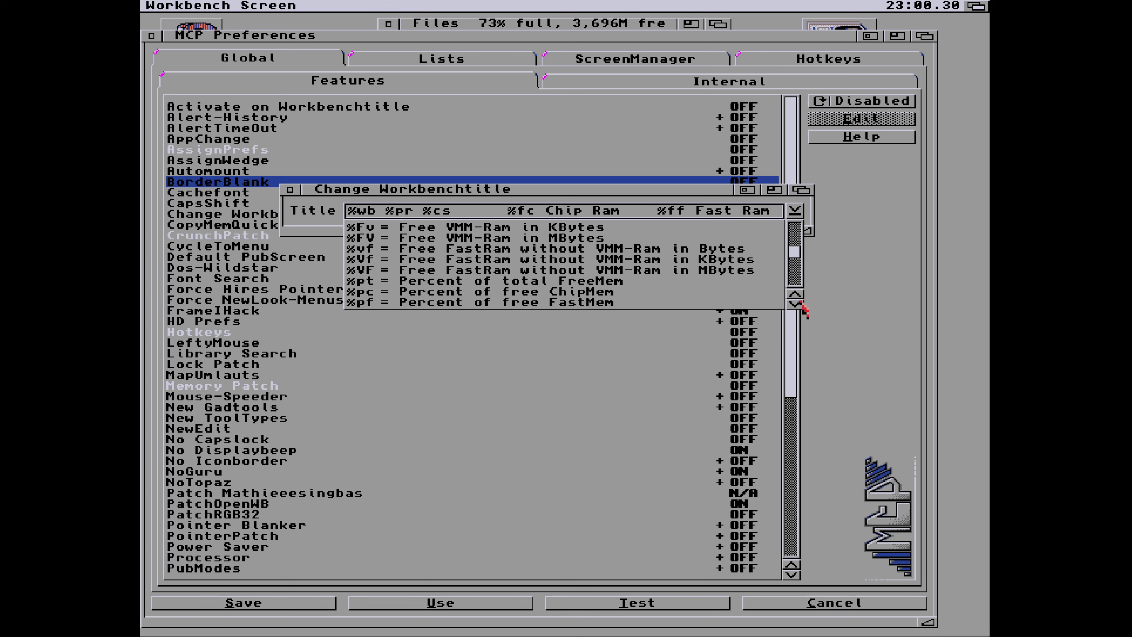
pyautogui.click(795, 305)
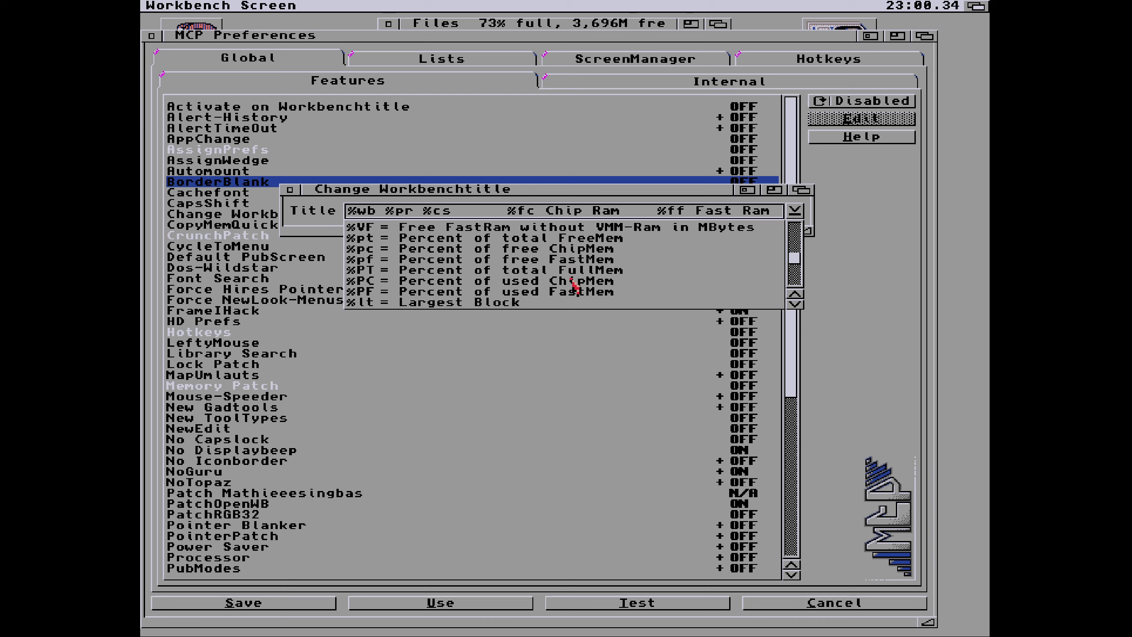
pyautogui.click(796, 304)
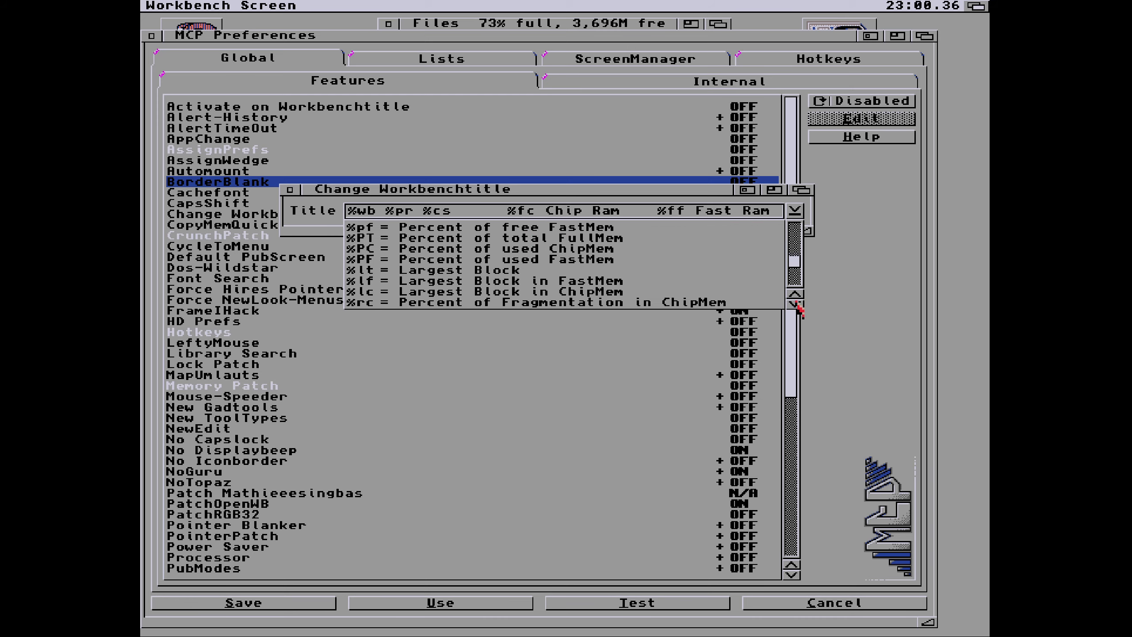
pyautogui.click(796, 304)
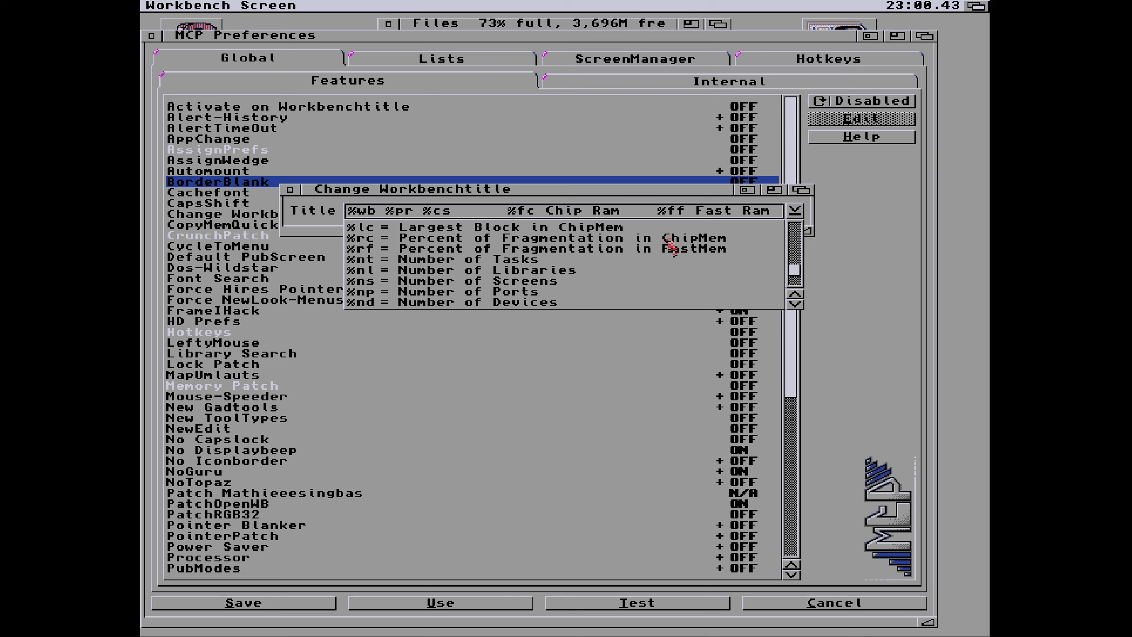
pyautogui.click(795, 305)
pyautogui.click(795, 305)
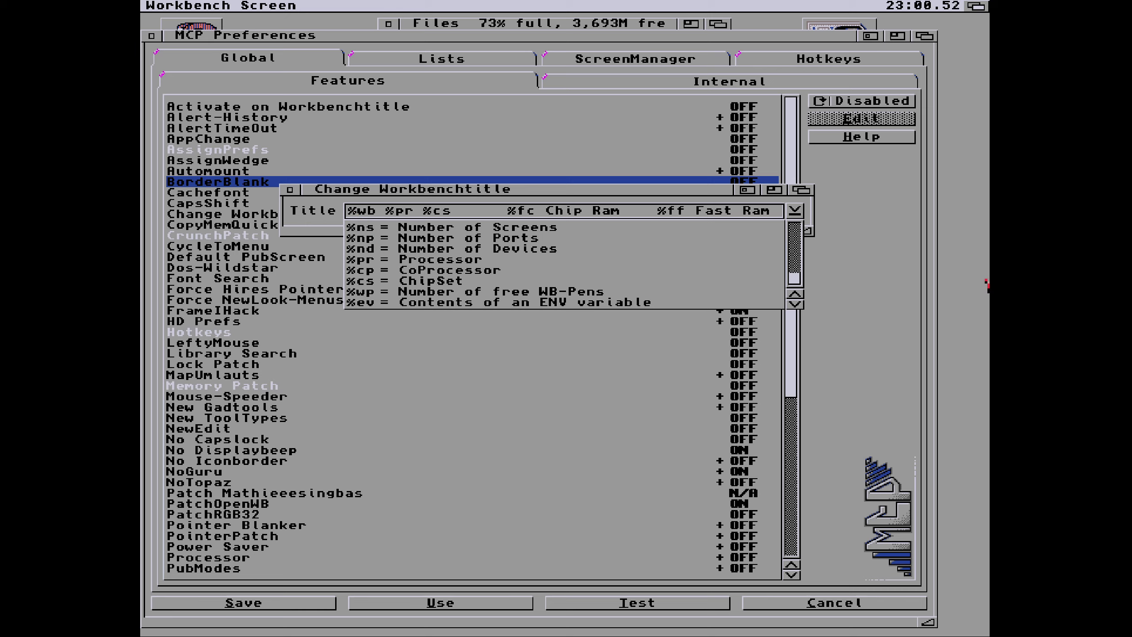
pyautogui.click(973, 295)
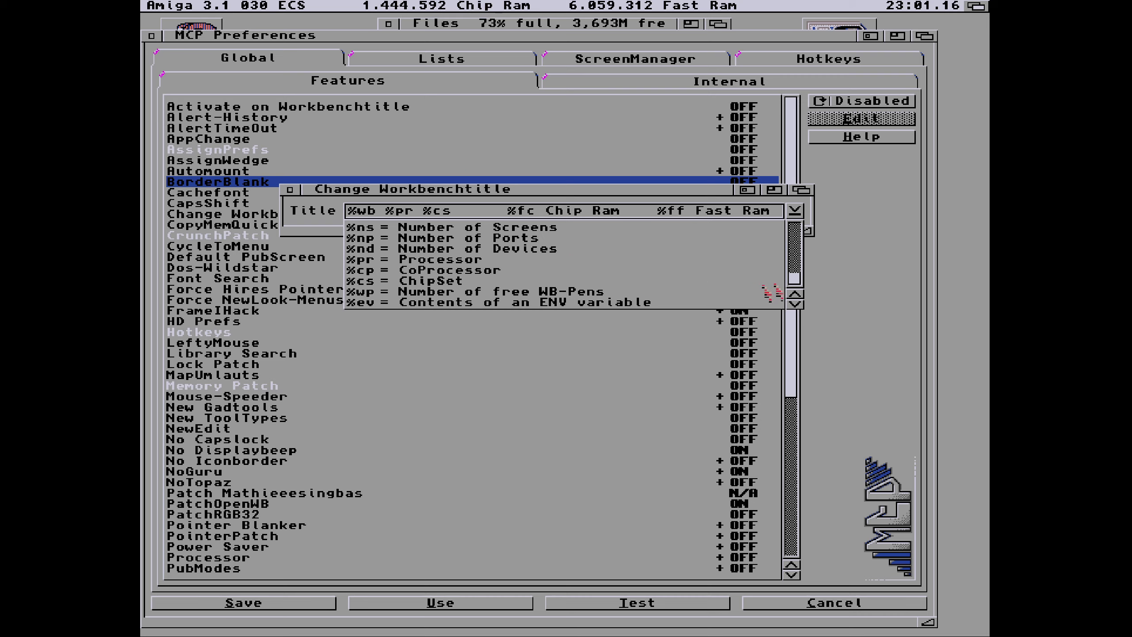
pyautogui.click(794, 295)
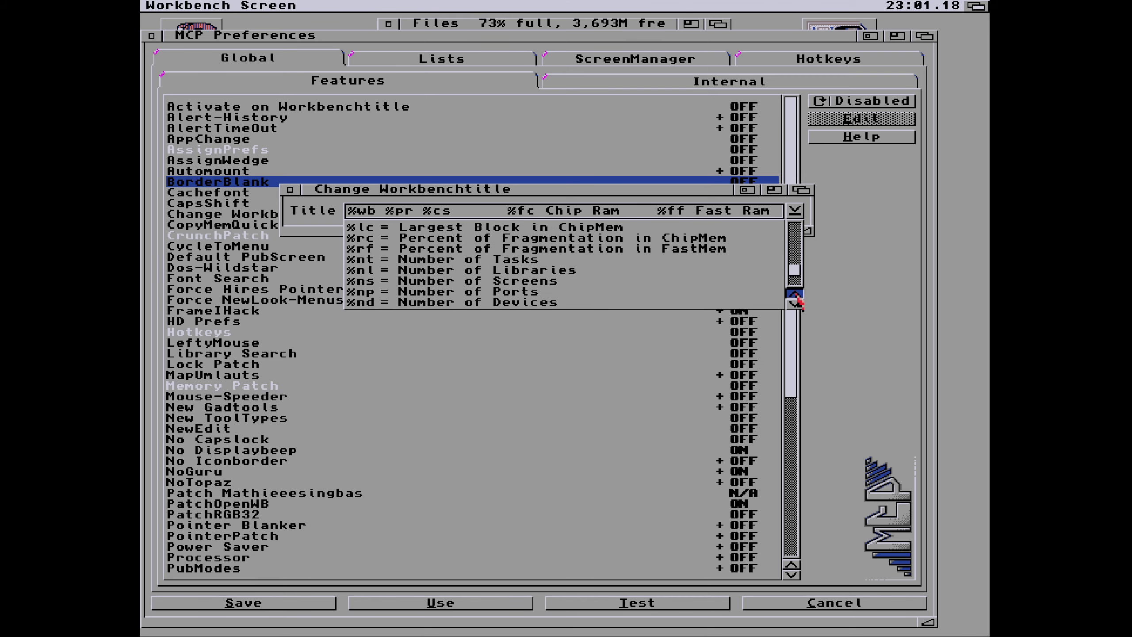
pyautogui.moveTo(796, 298); pyautogui.dragTo(797, 298)
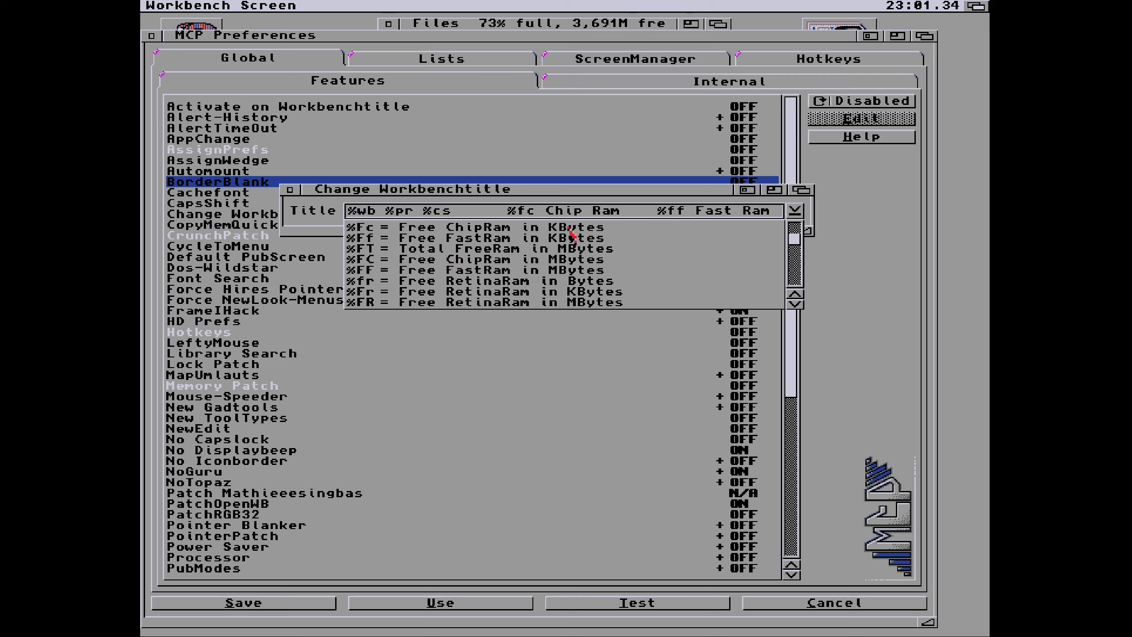
pyautogui.click(794, 295)
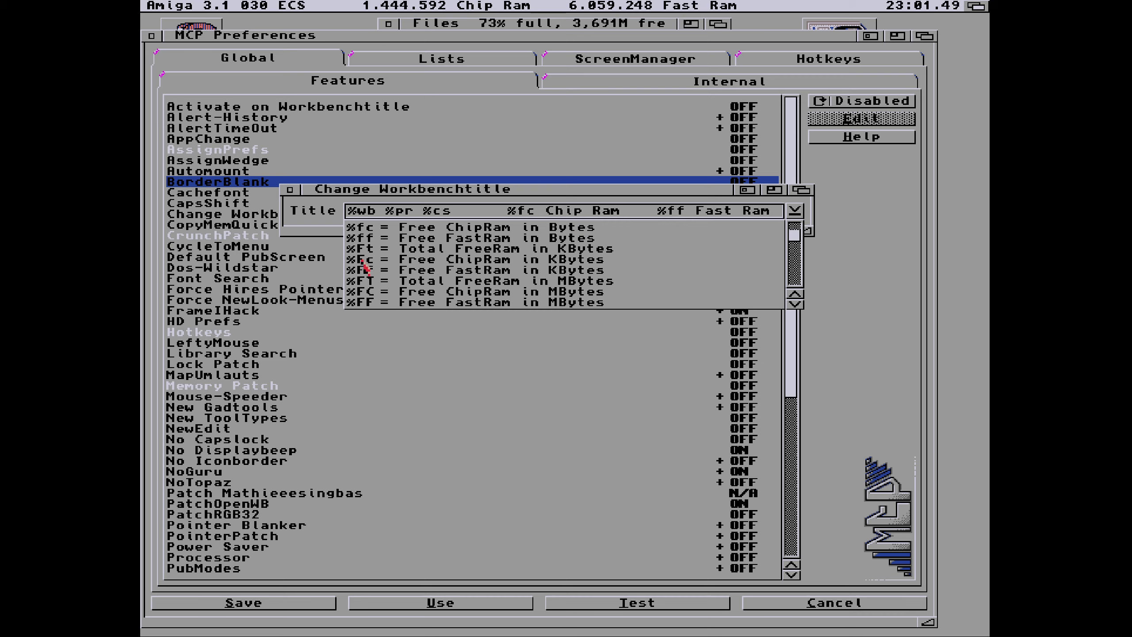
# - Change %fc to %Fc and %ff to %Ff in the title, add a name after %cs, and close the editor
pyautogui.click(540, 212)
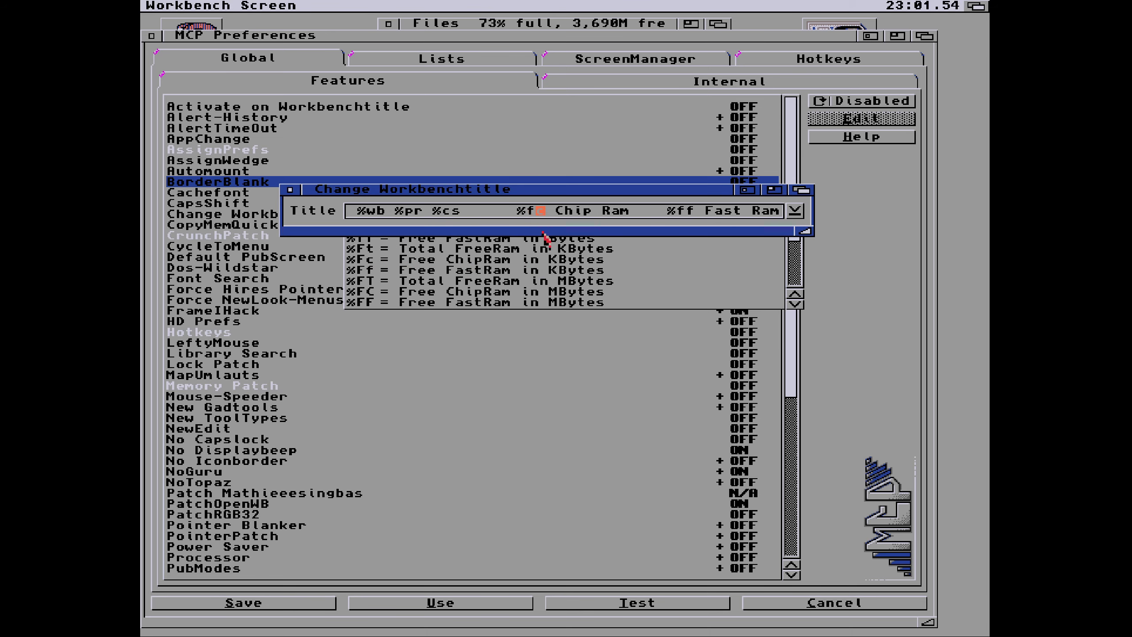
pyautogui.press('BackSpace')
pyautogui.write('F')
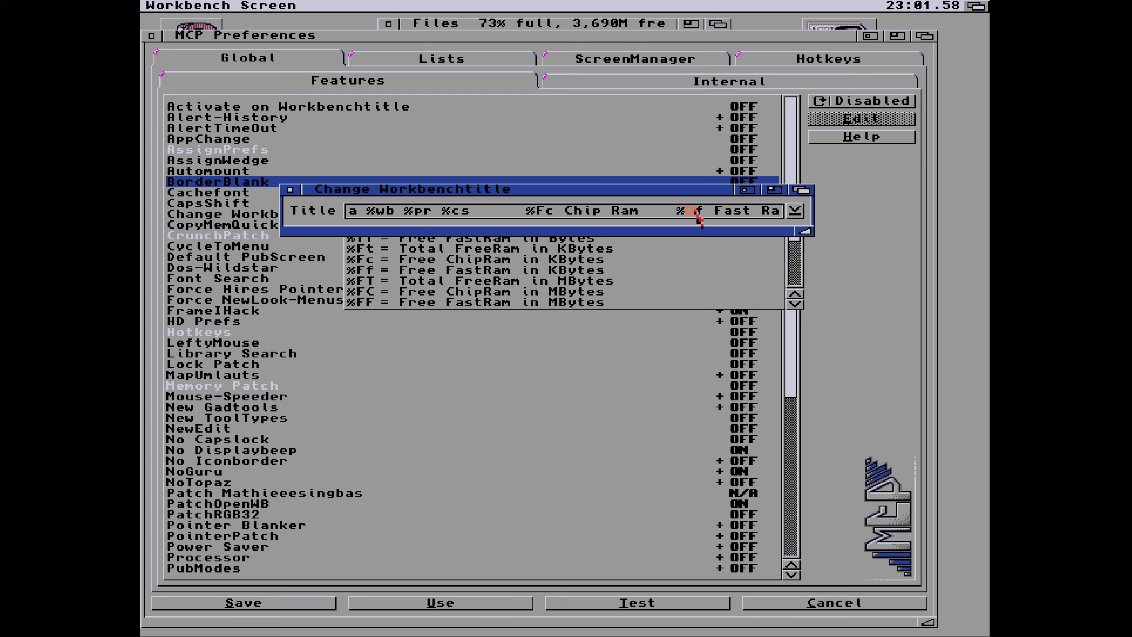
pyautogui.press('Delete')
pyautogui.write('F')
pyautogui.click(800, 212)
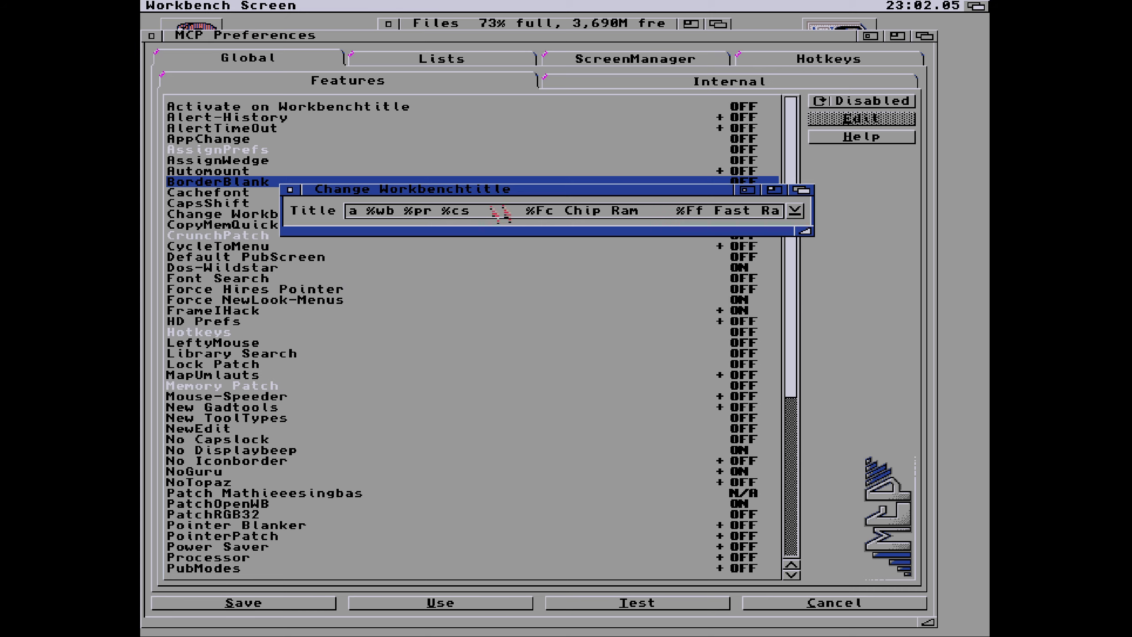
pyautogui.write('Dans')
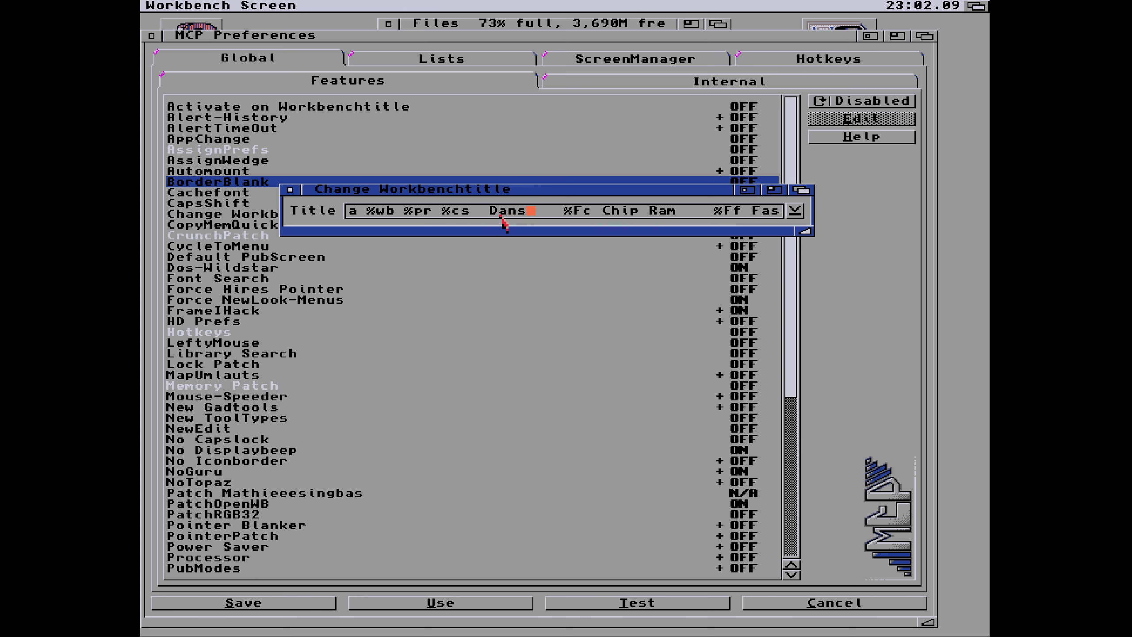
pyautogui.click(296, 195)
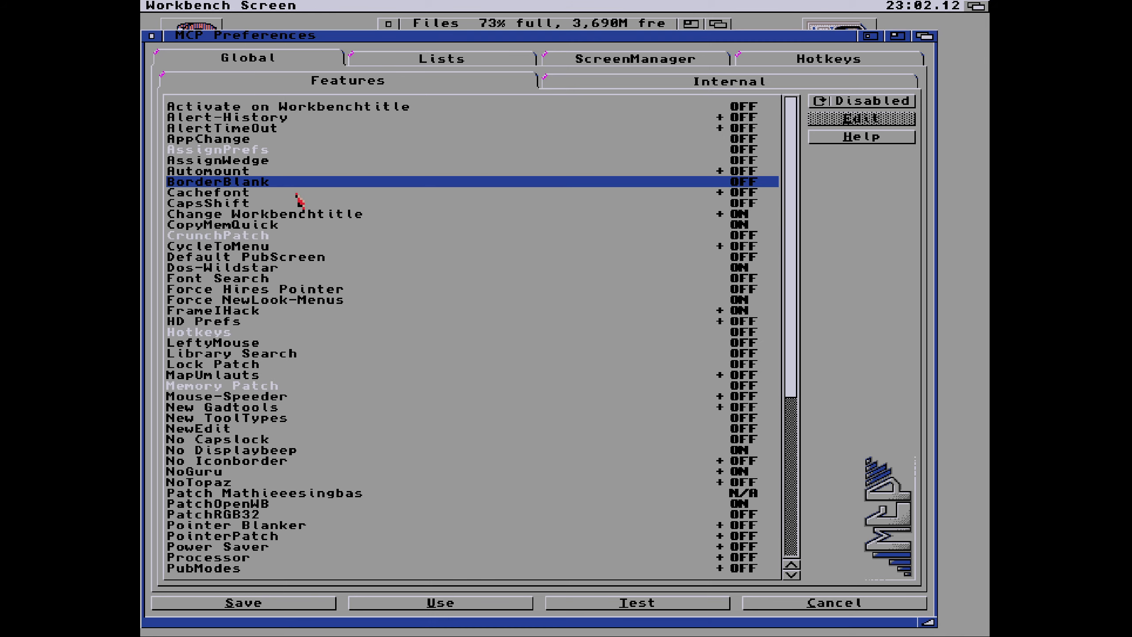
# - Apply the MCP settings with Use, then reopen MCPPrefs from the Prefs drawer
pyautogui.click(459, 607)
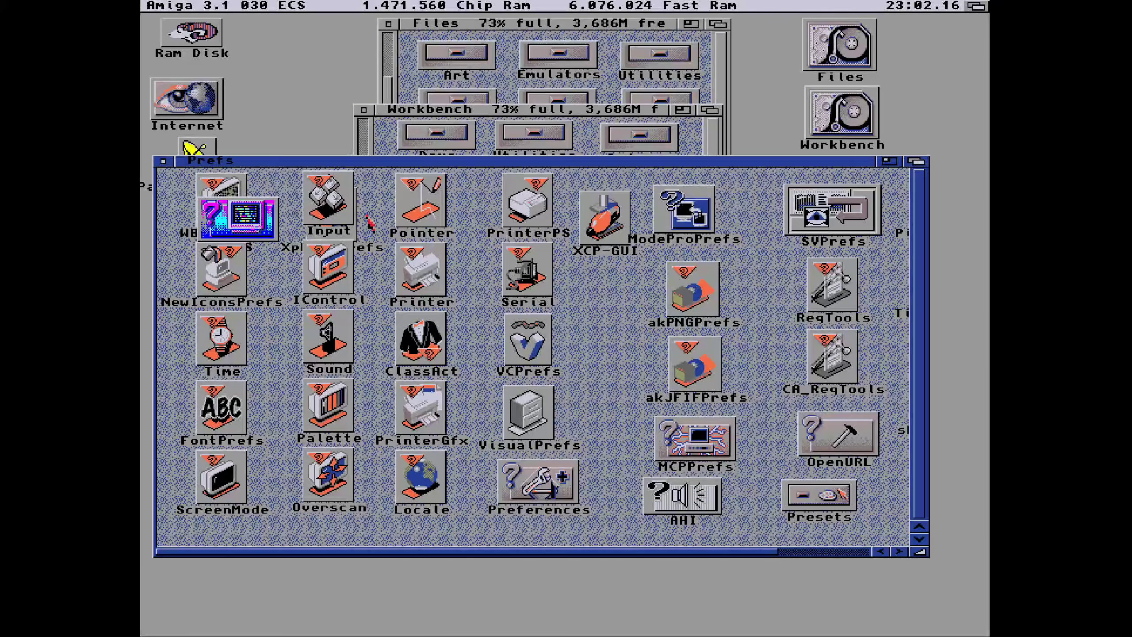
pyautogui.click(303, 84)
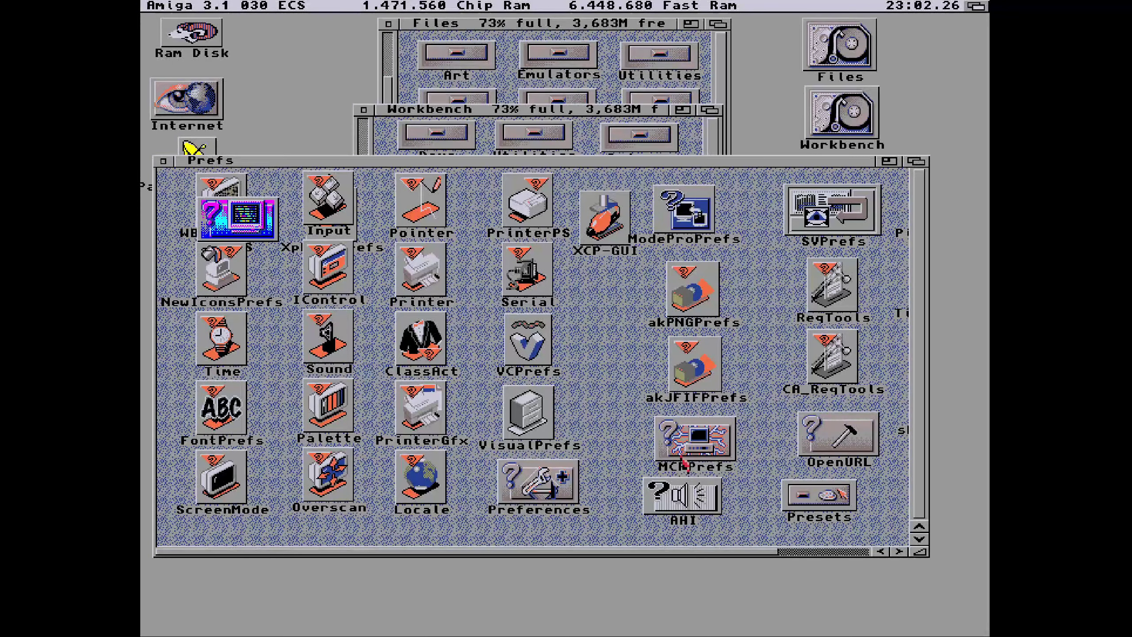
pyautogui.click(676, 444)
pyautogui.doubleClick(677, 443)
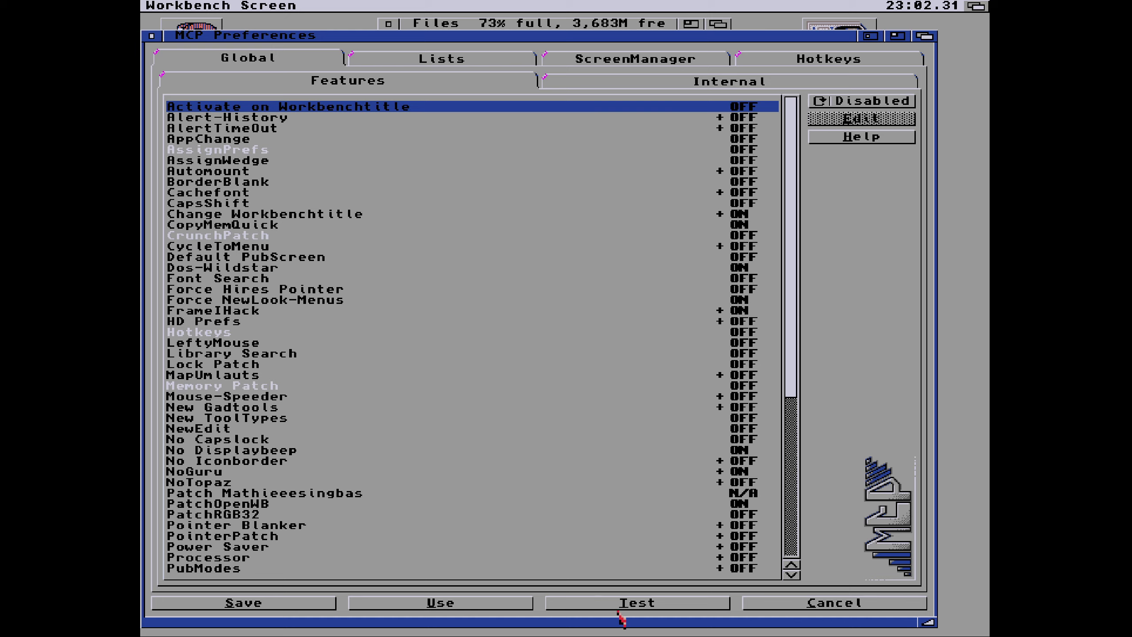
# - Test the Change Workbenchtitle setting so the screen bar shows 1.758 Chip Ram and 6.822 Fast Ram
pyautogui.click(308, 219)
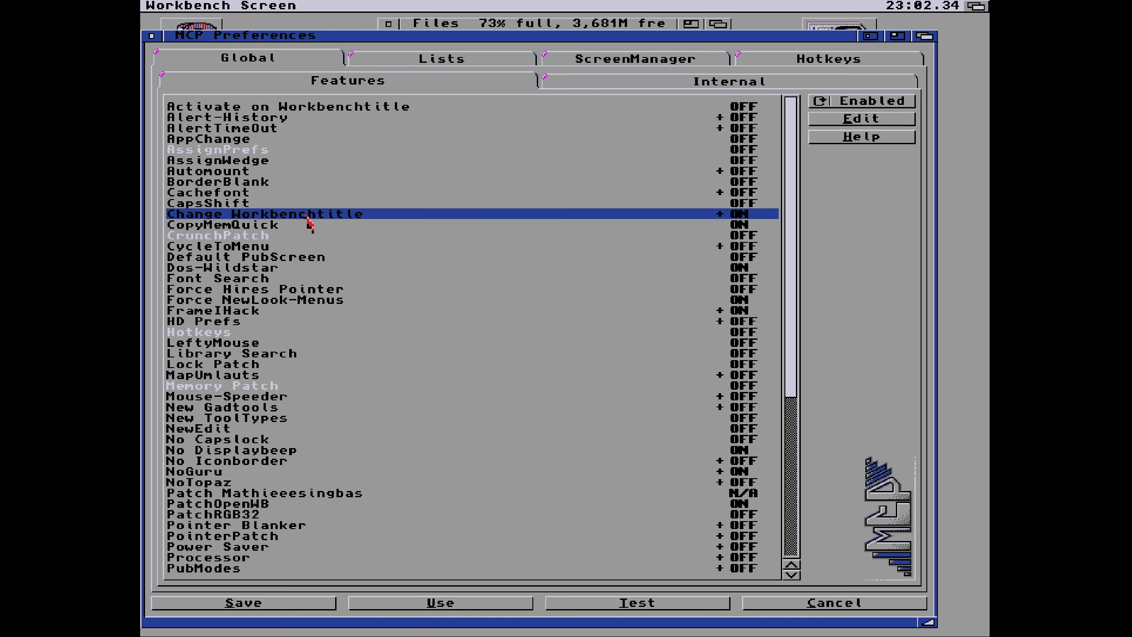
pyautogui.click(867, 119)
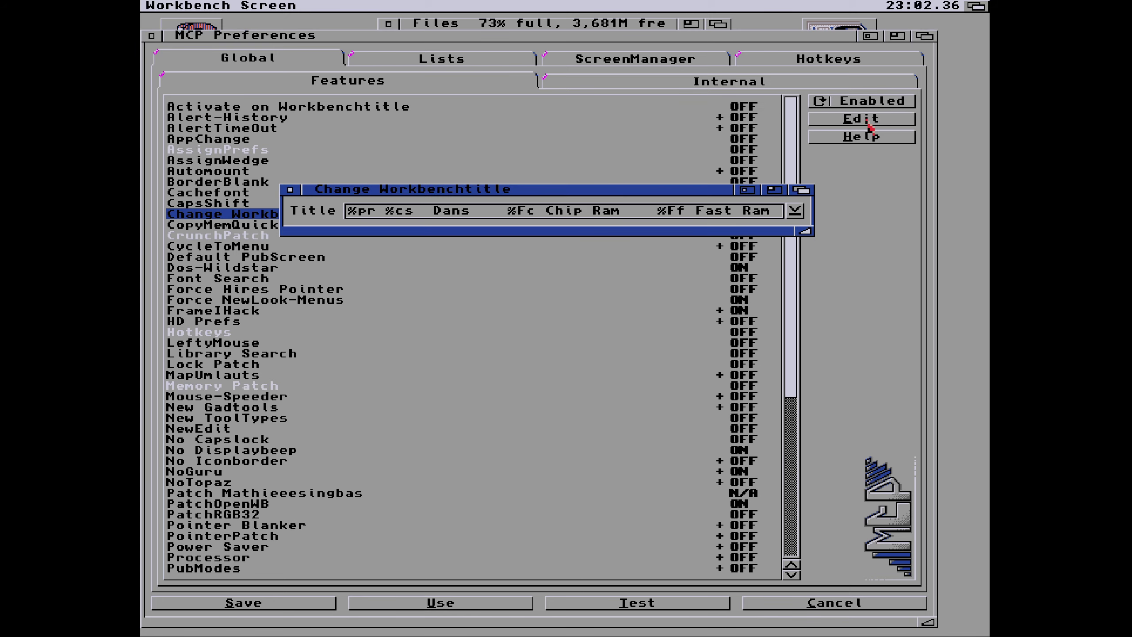
pyautogui.click(628, 603)
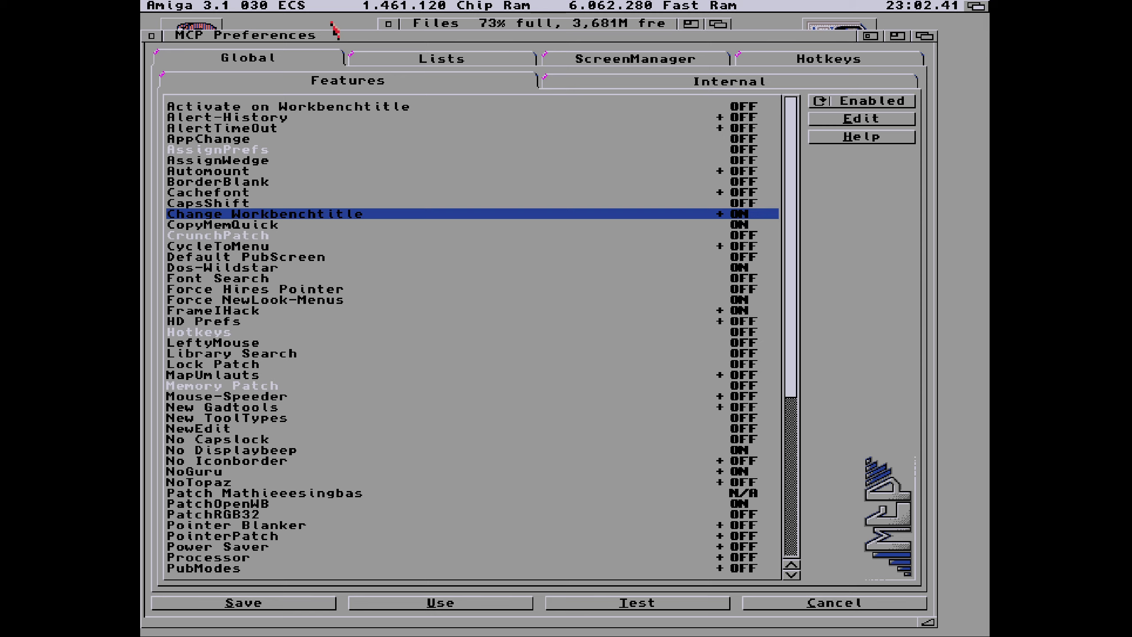
pyautogui.click(647, 610)
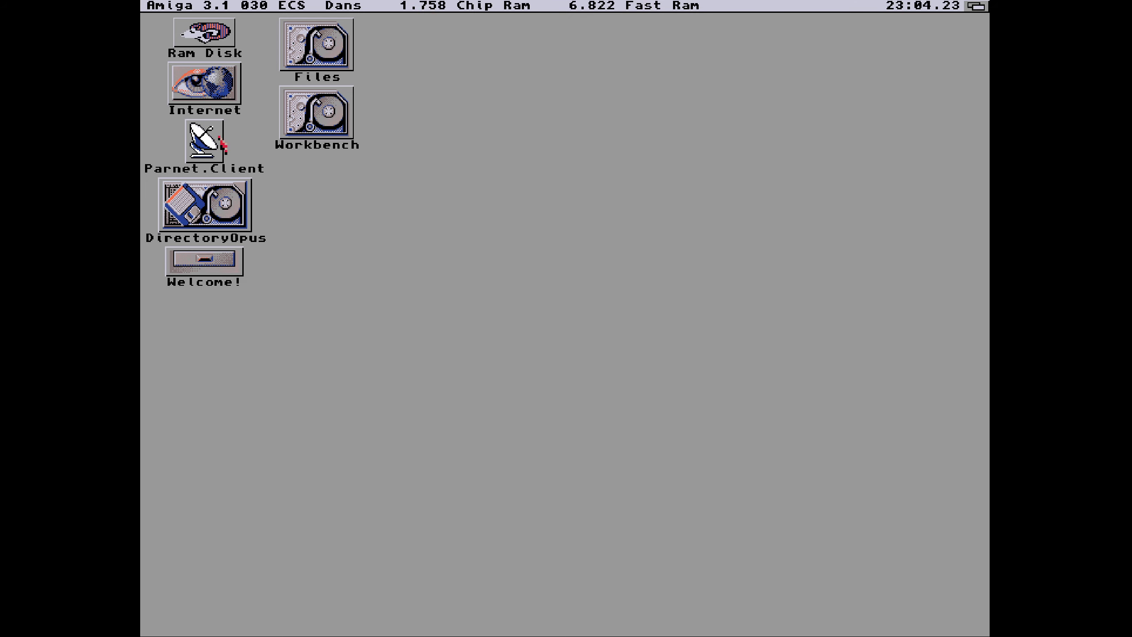
# - Open the Workbench drive and its Prefs drawer to reach MCPPrefs
pyautogui.click(297, 44)
pyautogui.doubleClick(305, 111)
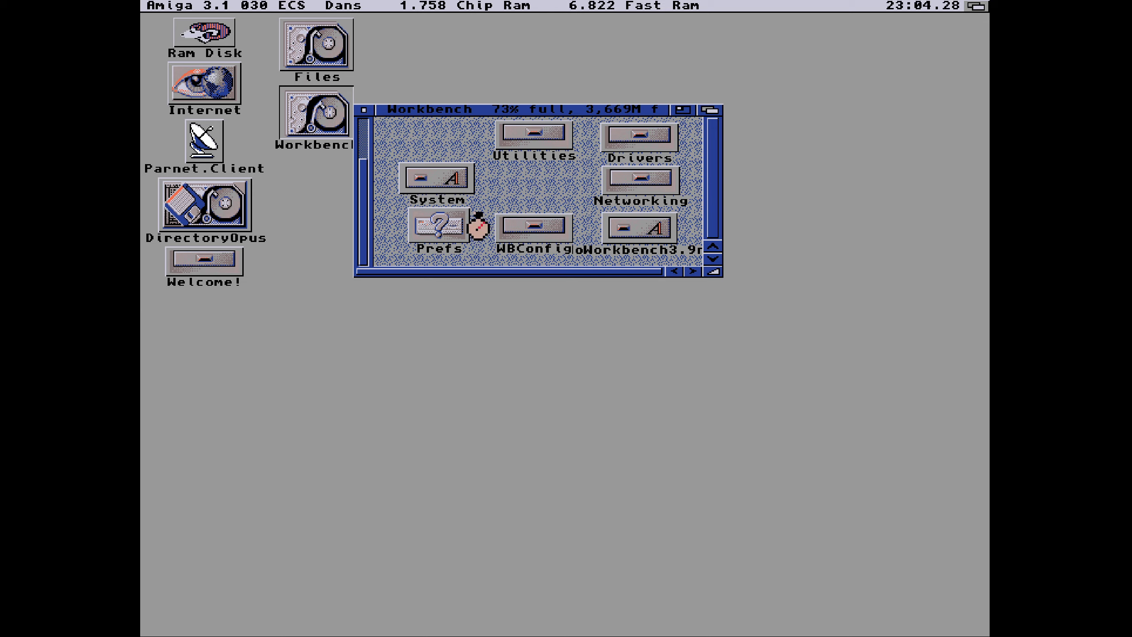
pyautogui.doubleClick(451, 224)
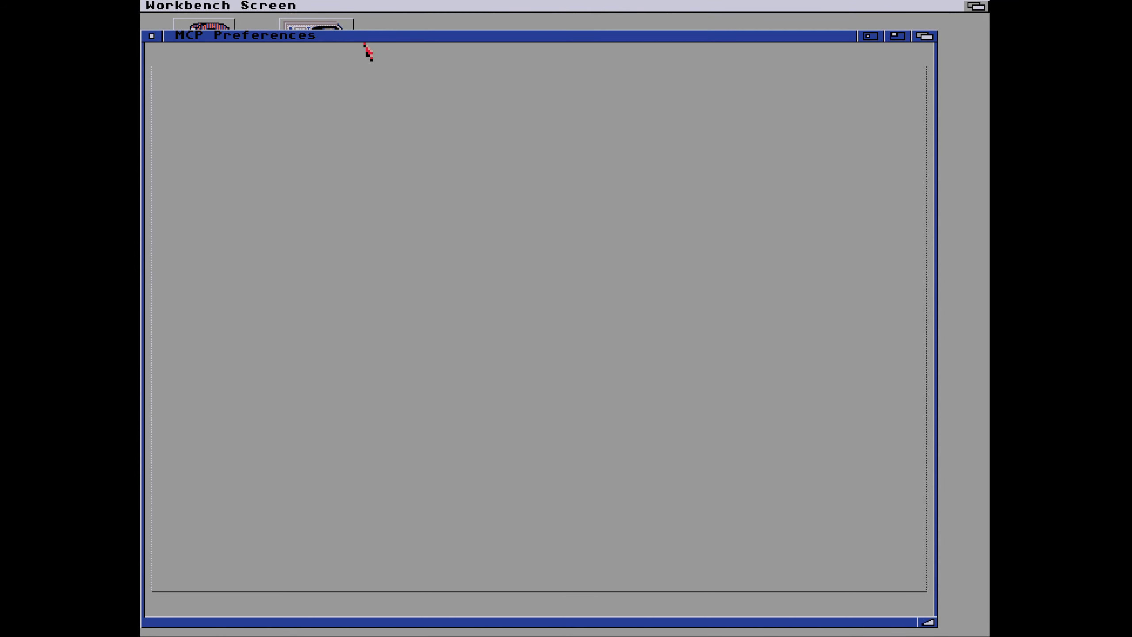
# - Remove the name and stray space so the title reads '%wb %pr %cs %fc Chip Ram %ff Fast Ram'
pyautogui.click(337, 206)
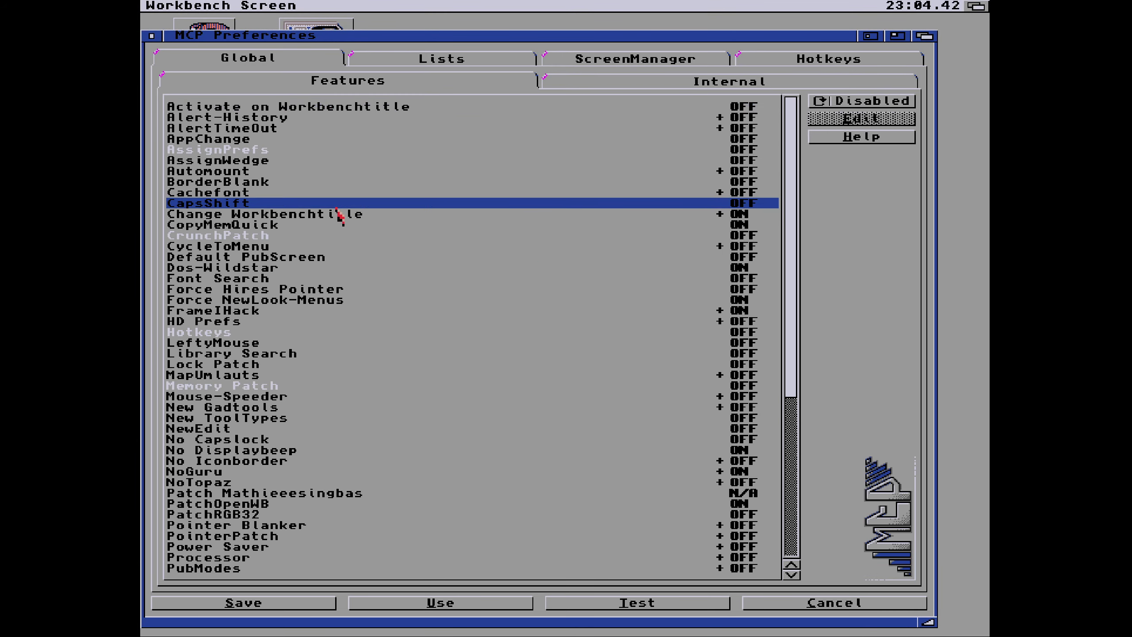
pyautogui.click(339, 215)
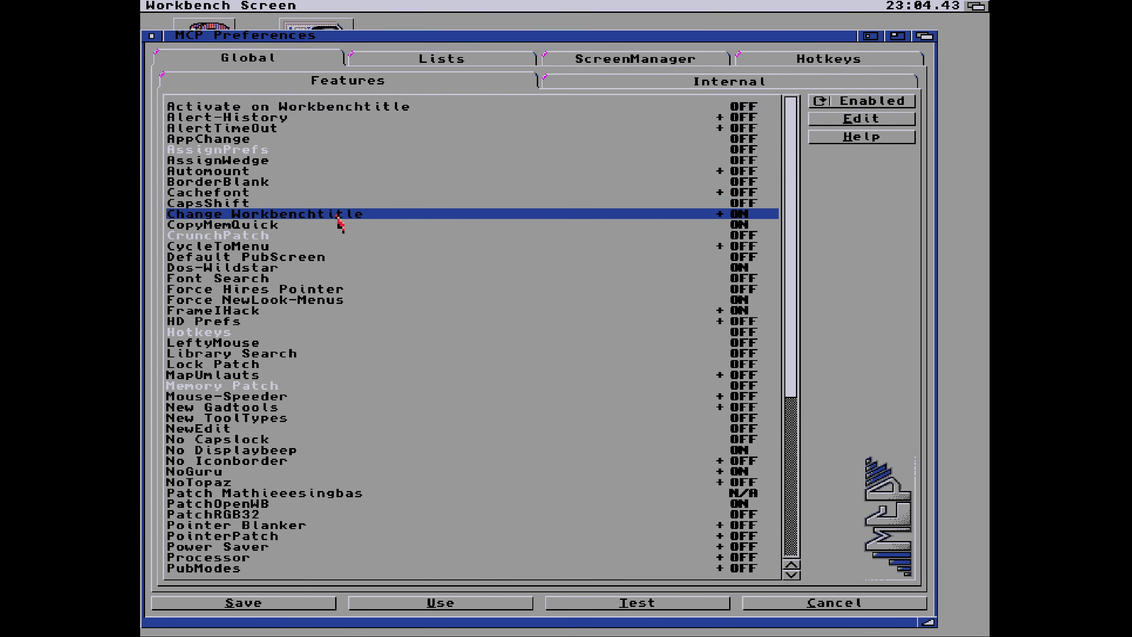
pyautogui.click(837, 119)
pyautogui.click(481, 212)
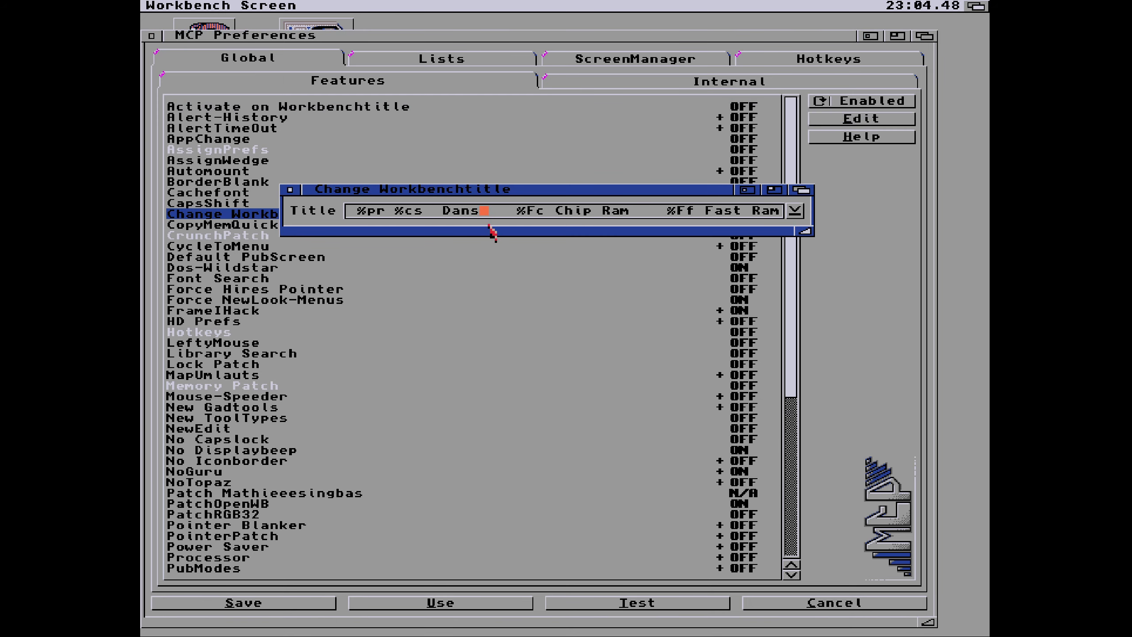
pyautogui.write('#')
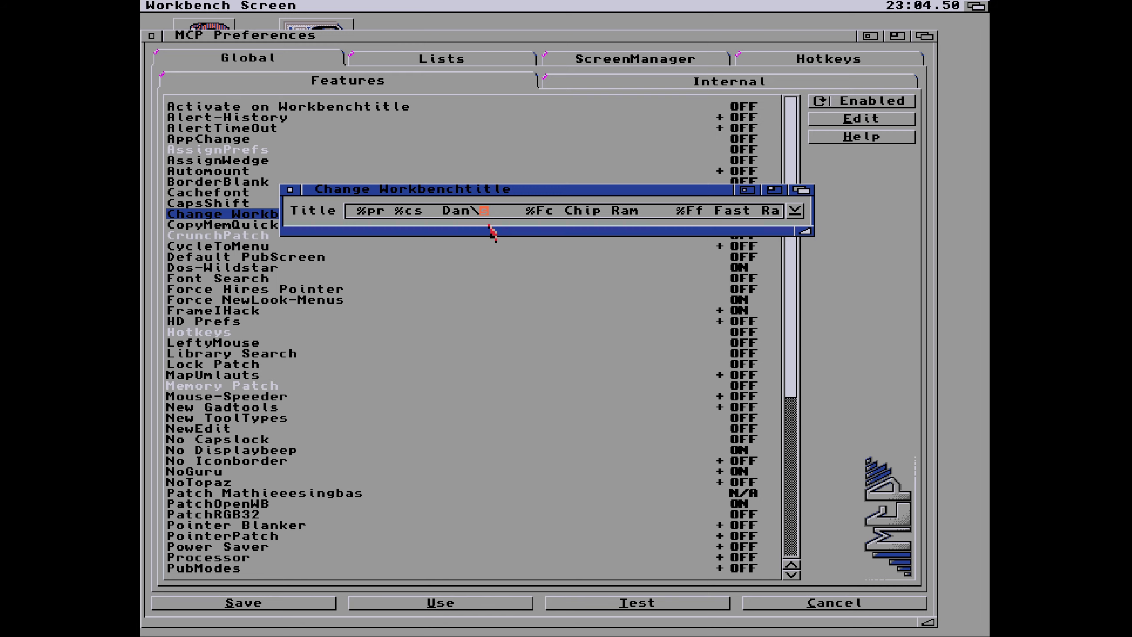
pyautogui.press('BackSpace')
pyautogui.write("'")
pyautogui.press('Delete')
pyautogui.press('BackSpace')
pyautogui.press('BackSpace')
pyautogui.press('BackSpace')
pyautogui.press('BackSpace')
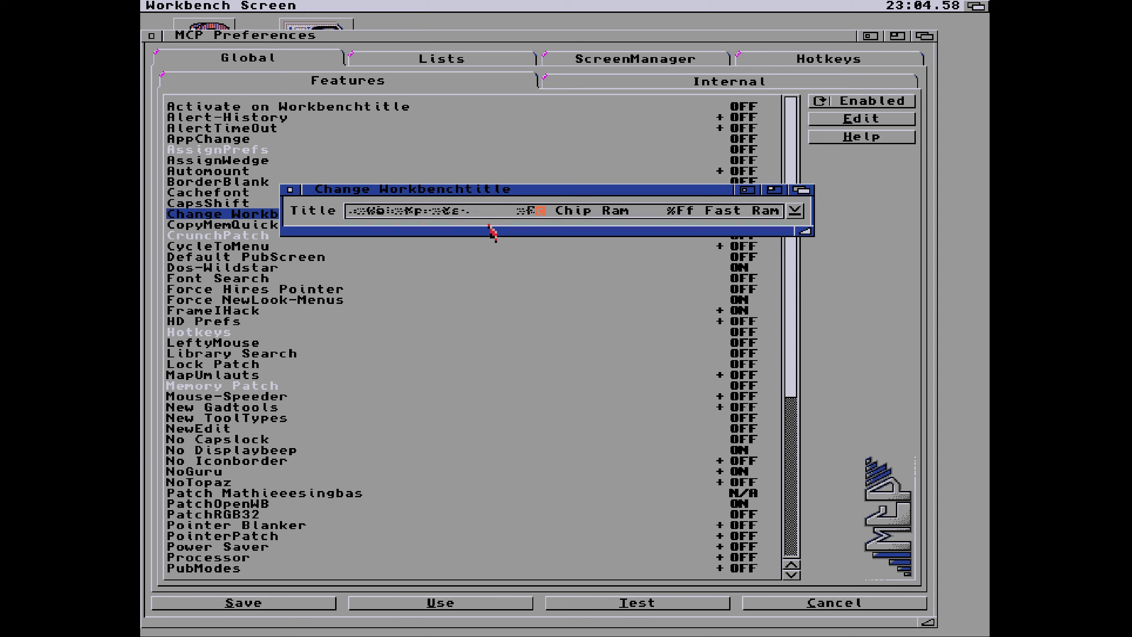
pyautogui.press('Right')
pyautogui.press('Right')
pyautogui.press('Right')
pyautogui.press('Right')
pyautogui.press('Right')
pyautogui.press('Right')
pyautogui.press('Right')
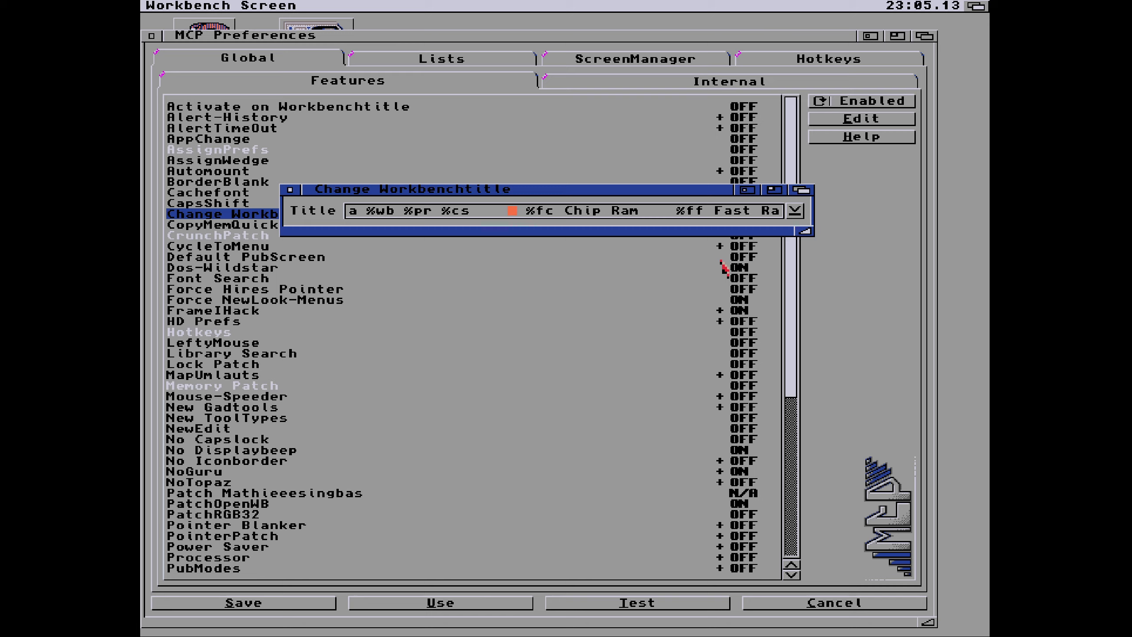
pyautogui.press('Delete')
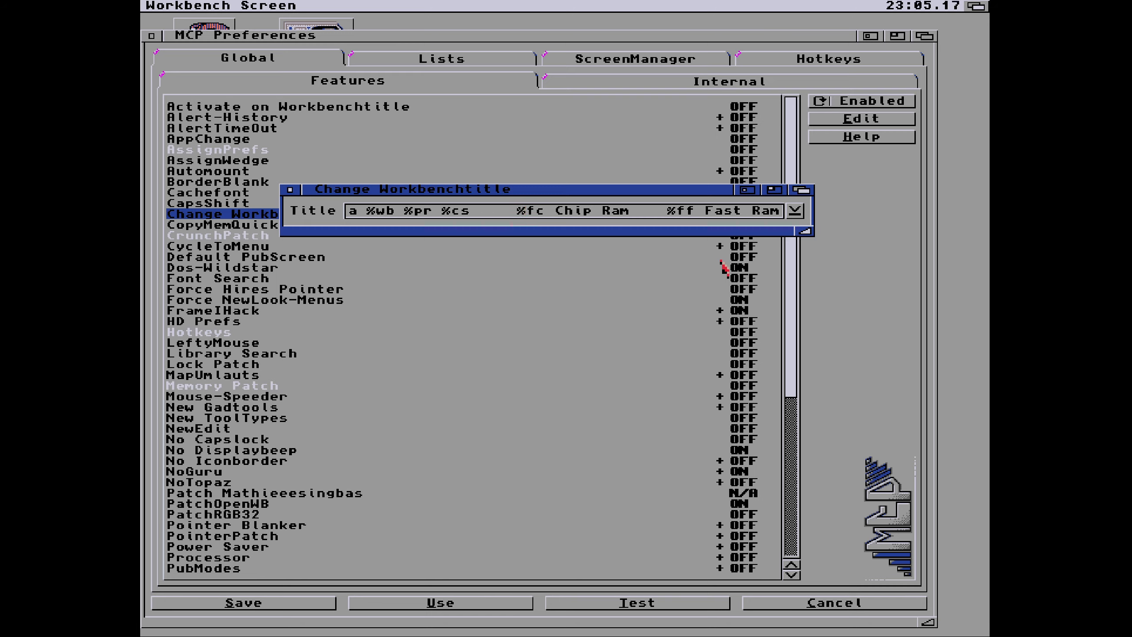
pyautogui.click(290, 189)
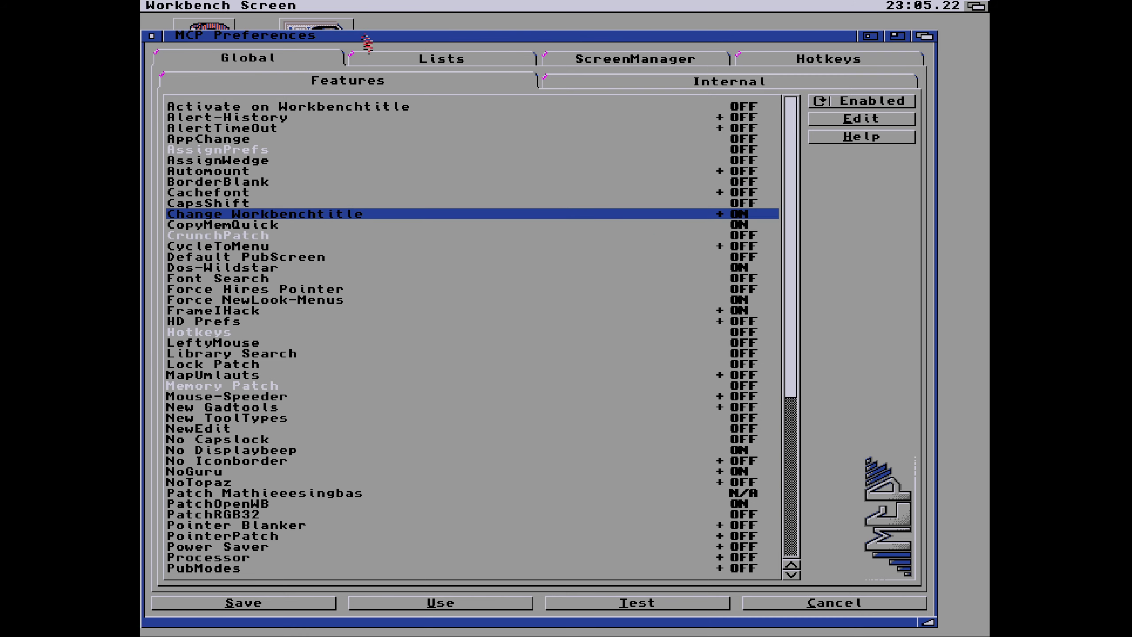
pyautogui.click(408, 24)
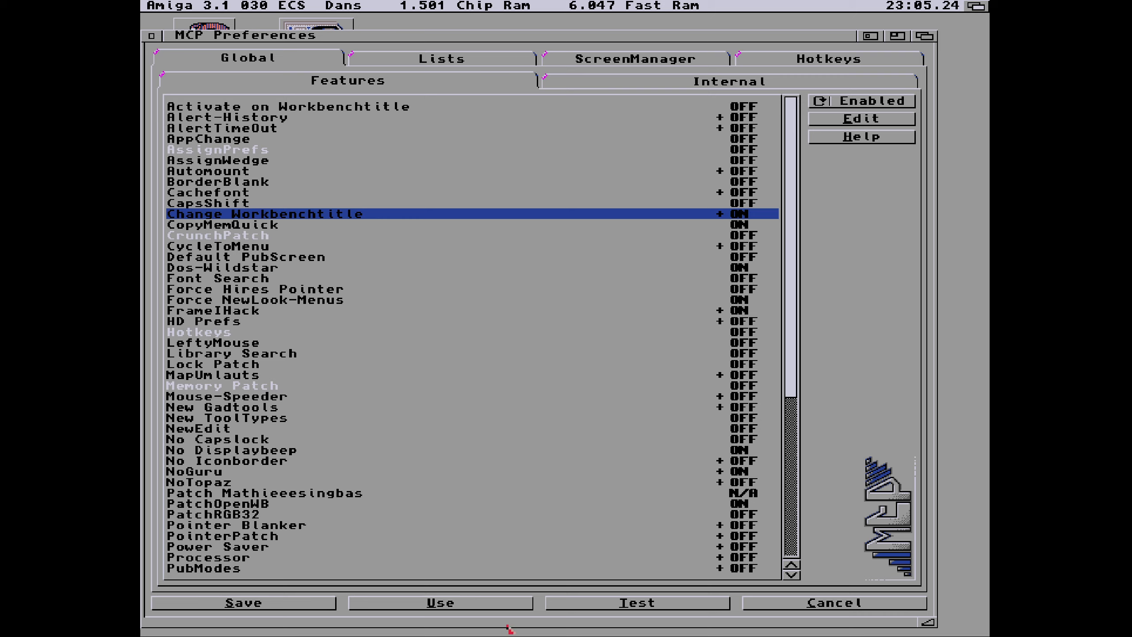
pyautogui.click(631, 606)
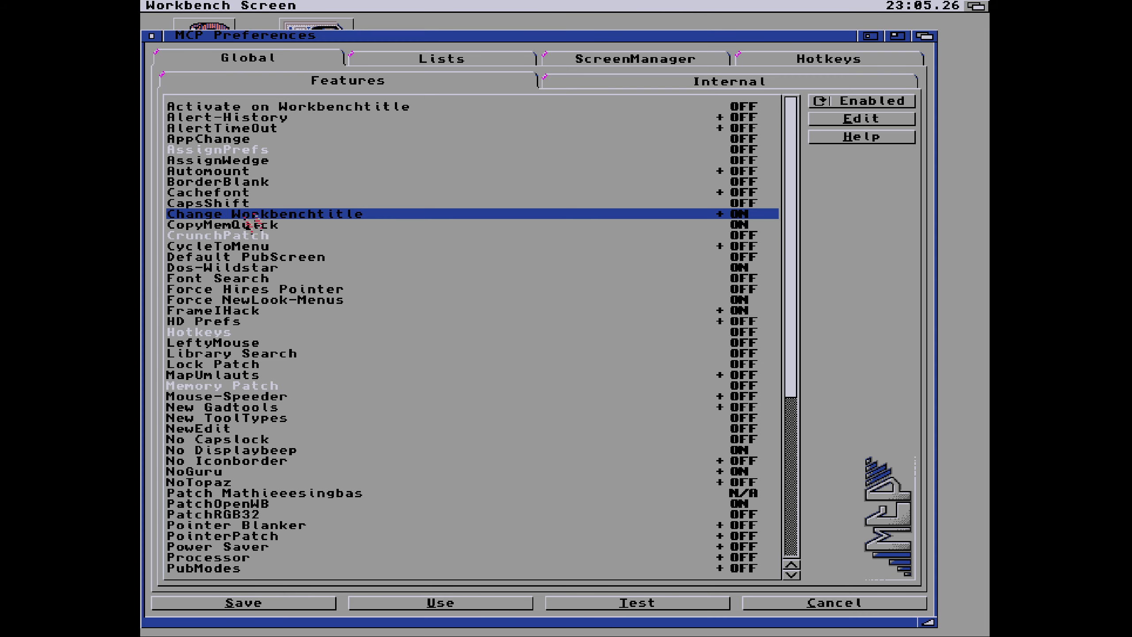
pyautogui.click(228, 225)
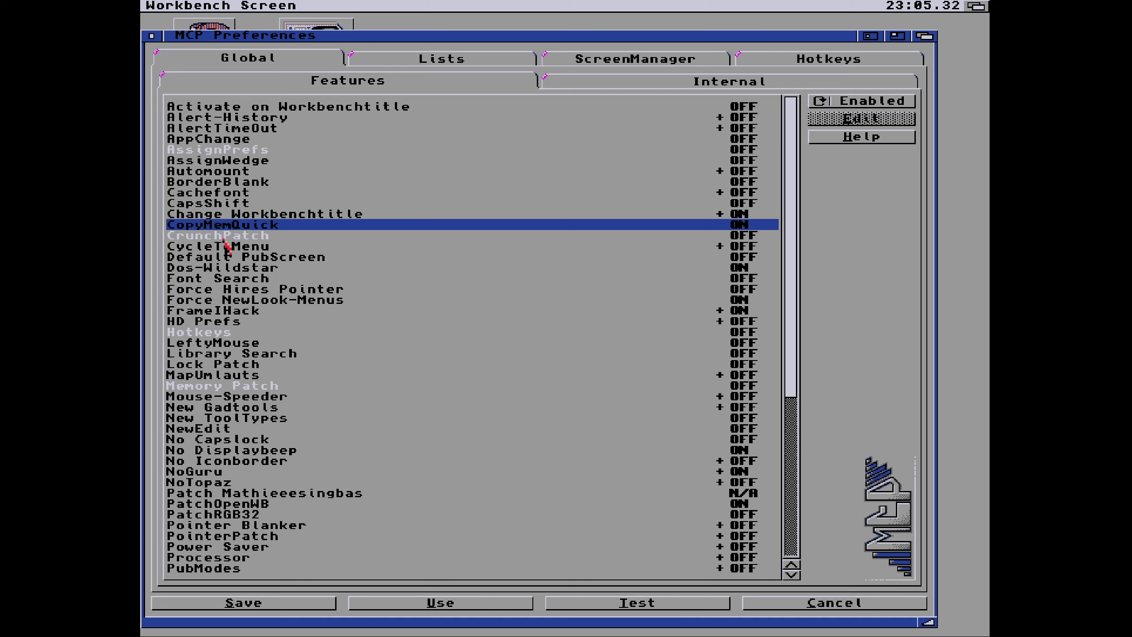
pyautogui.click(241, 235)
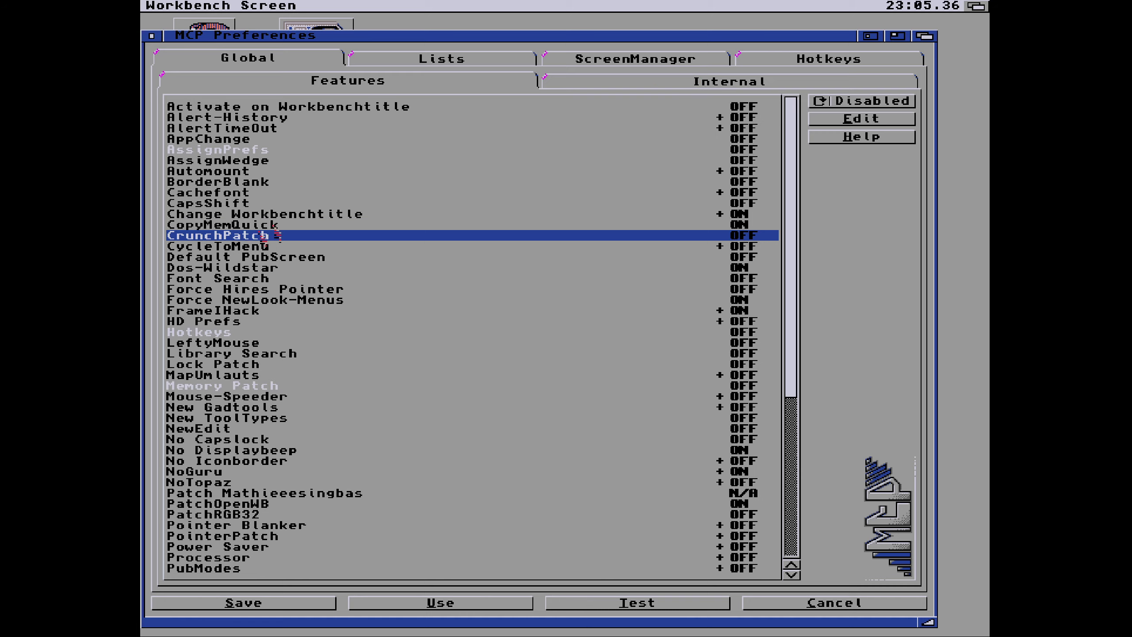
pyautogui.click(237, 247)
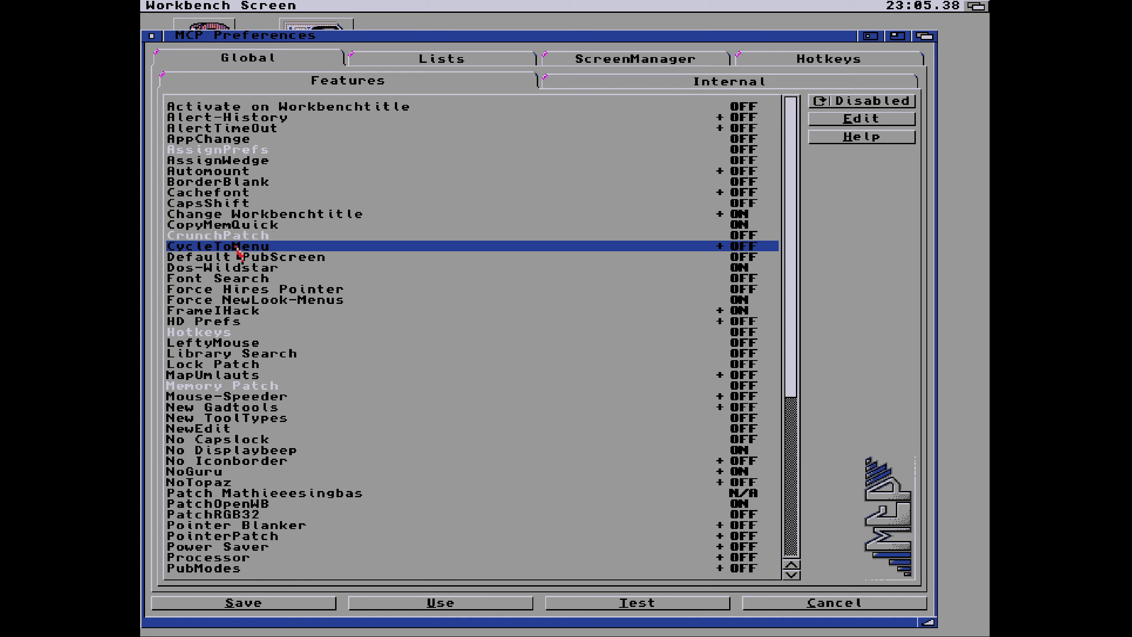
pyautogui.click(261, 257)
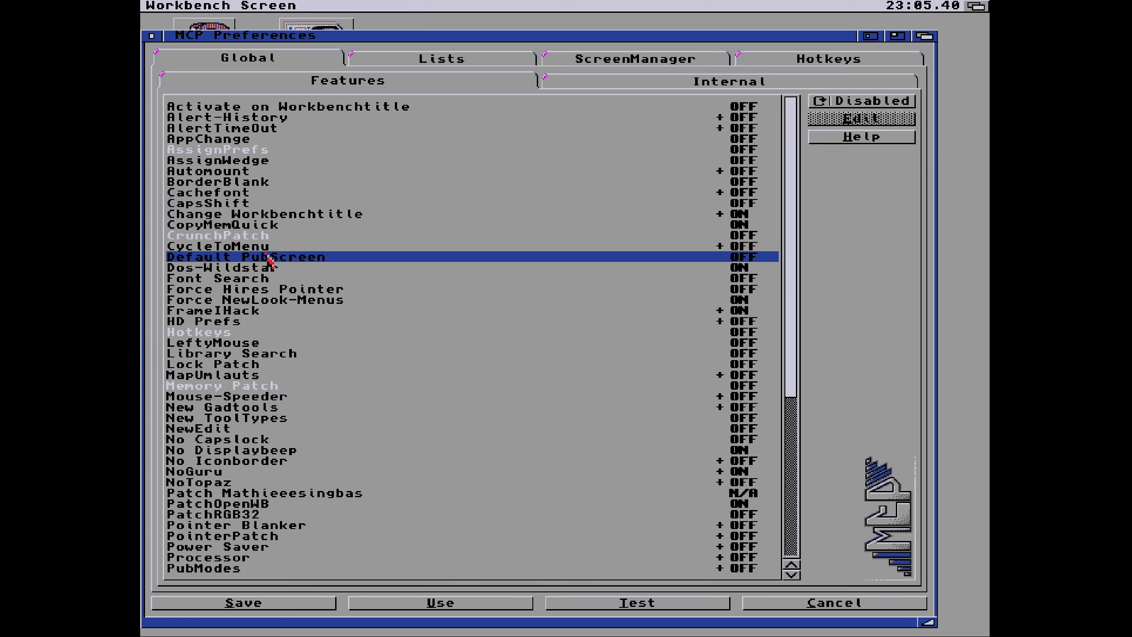
pyautogui.click(250, 270)
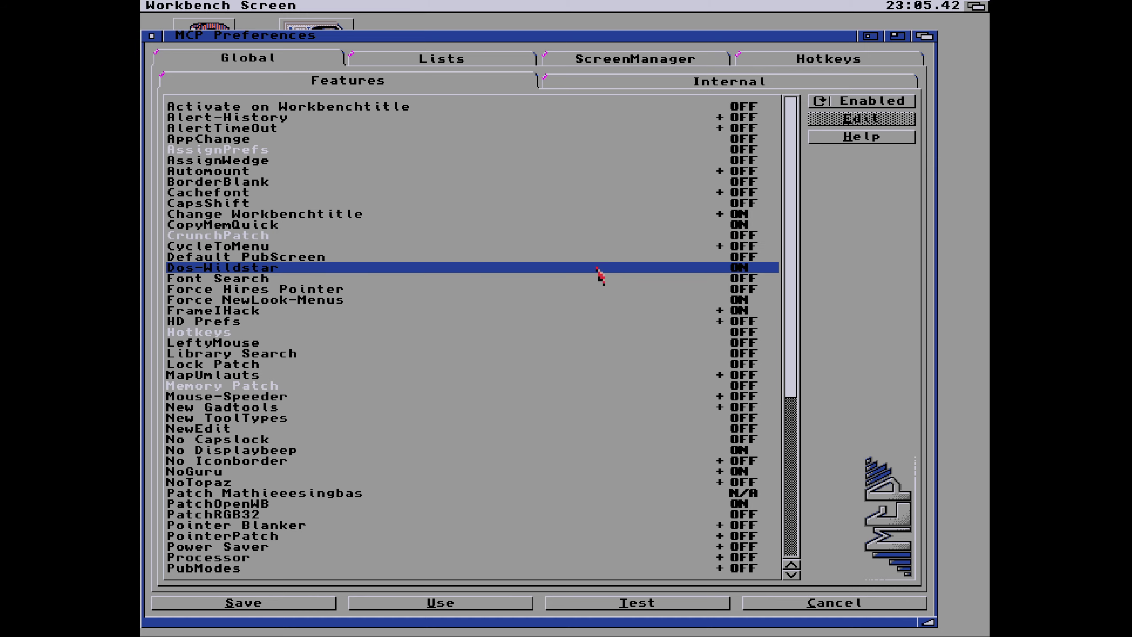
pyautogui.click(240, 282)
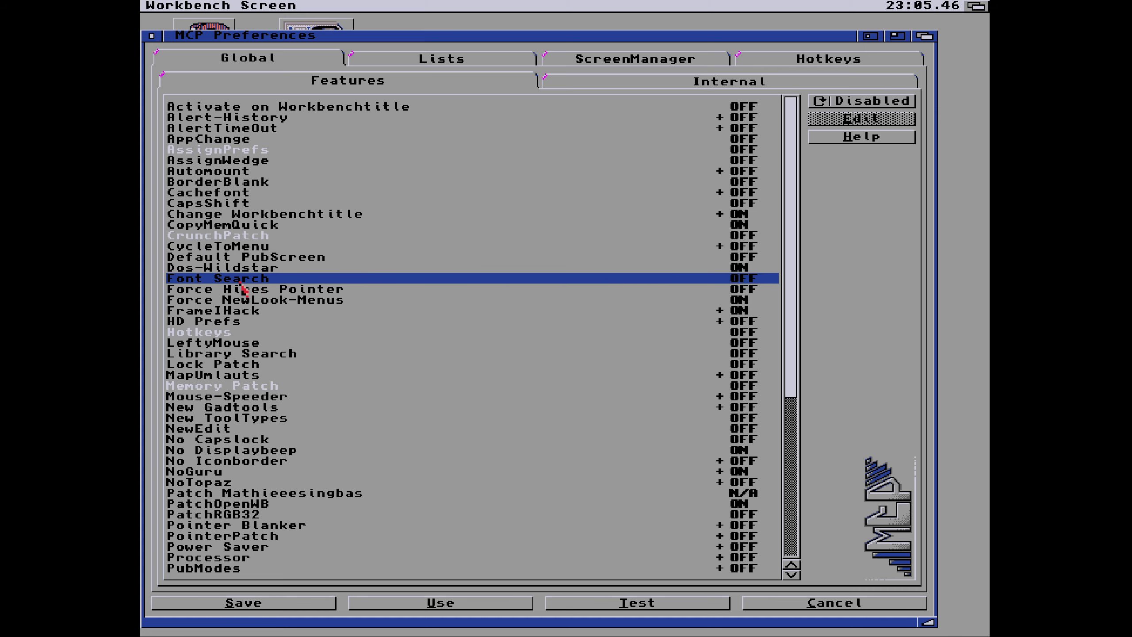
pyautogui.click(236, 290)
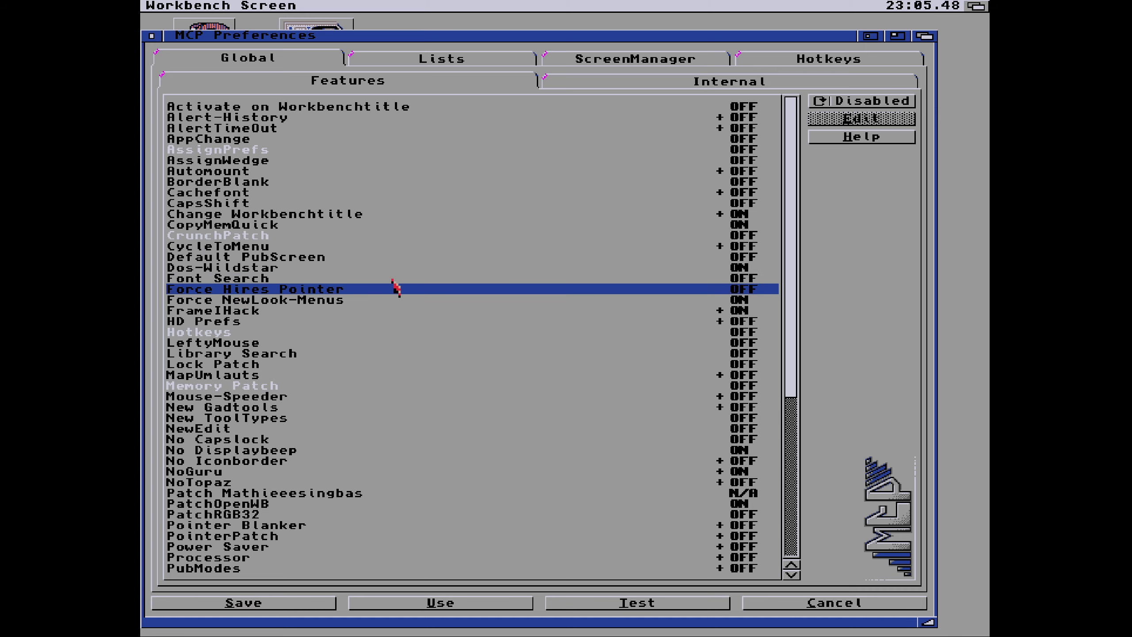
pyautogui.doubleClick(751, 292)
pyautogui.doubleClick(751, 292)
pyautogui.click(228, 313)
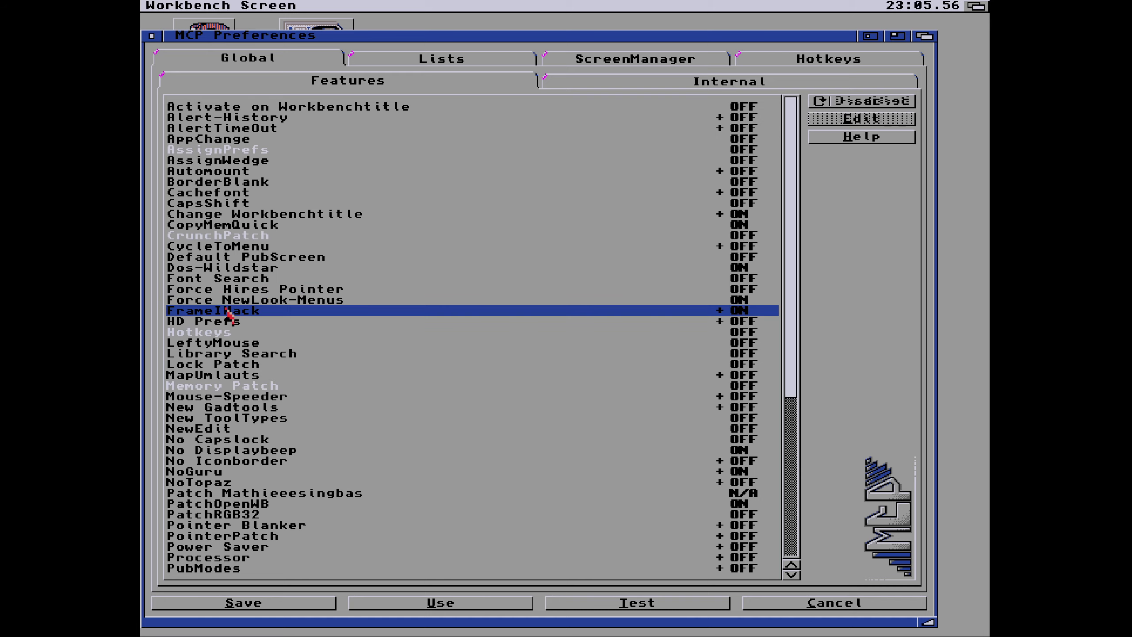
pyautogui.click(209, 321)
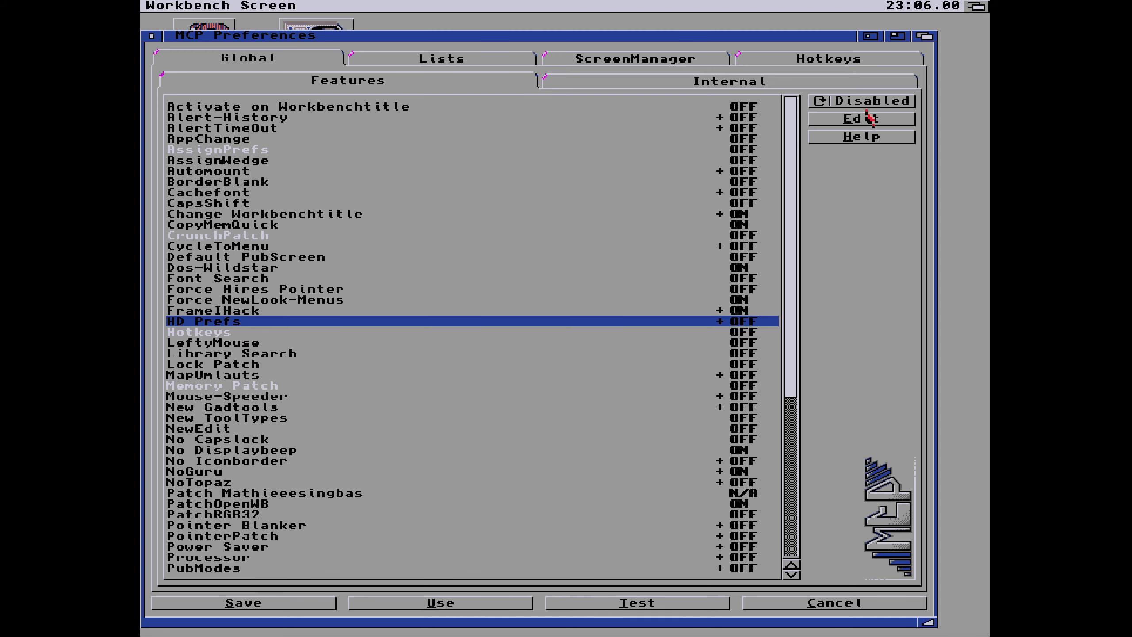
pyautogui.click(855, 124)
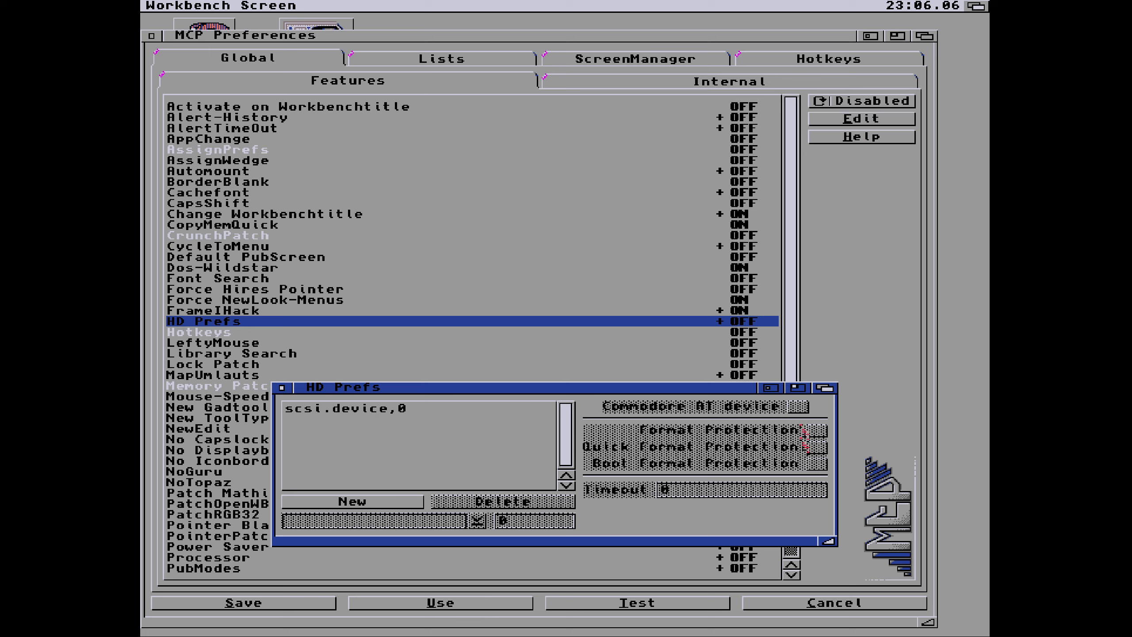
pyautogui.click(282, 388)
pyautogui.click(201, 334)
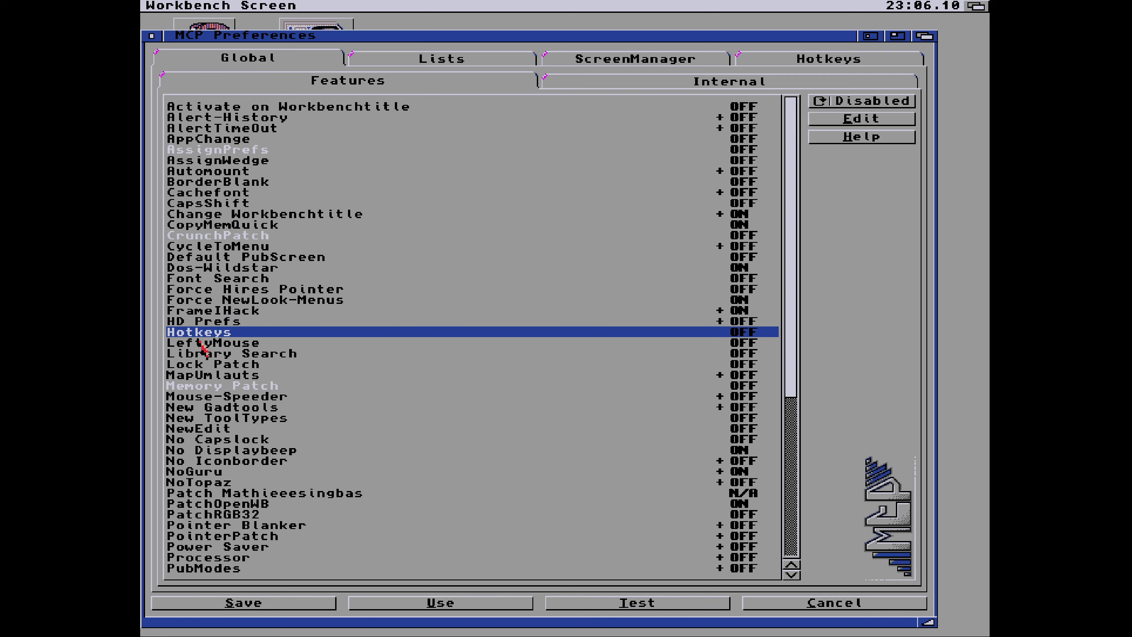
pyautogui.click(213, 342)
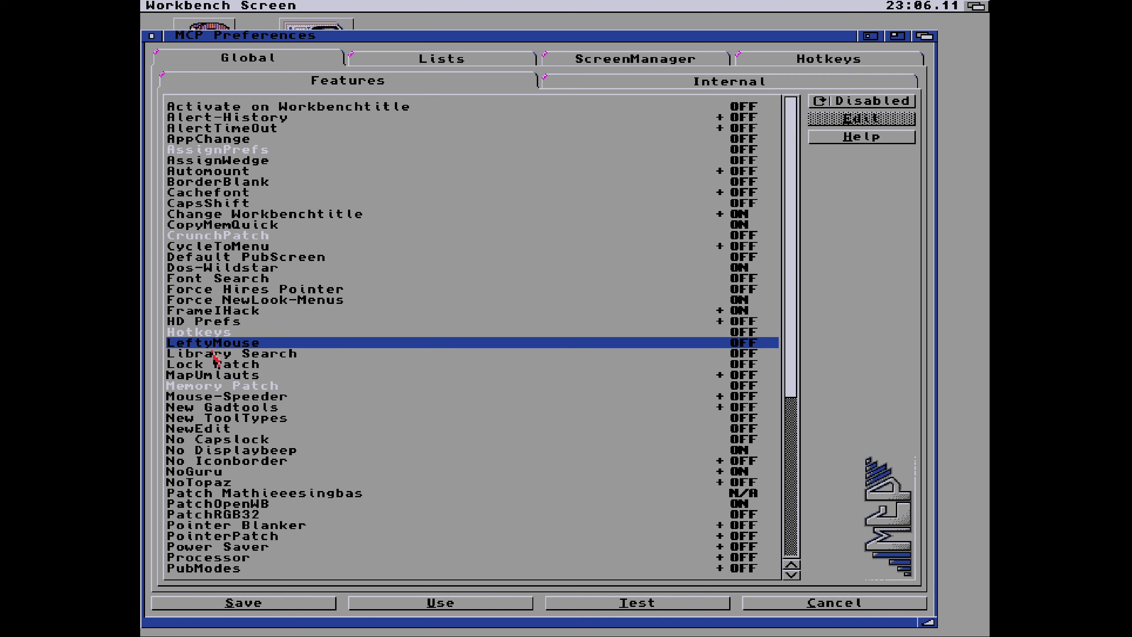
pyautogui.click(269, 362)
pyautogui.click(240, 376)
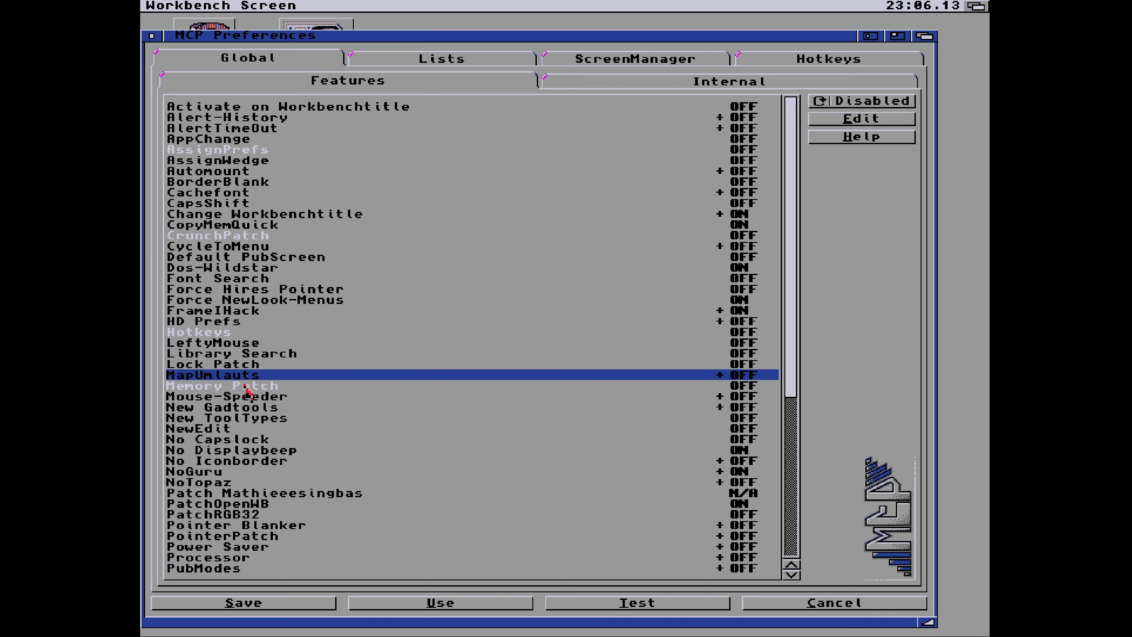
pyautogui.click(246, 386)
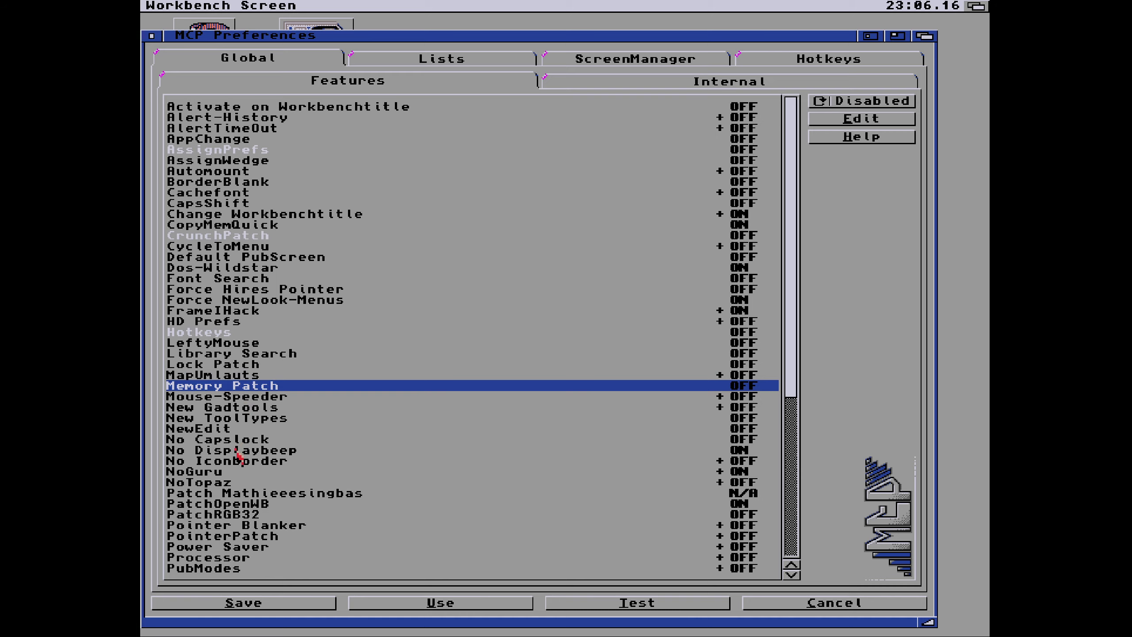
pyautogui.click(237, 461)
pyautogui.click(235, 450)
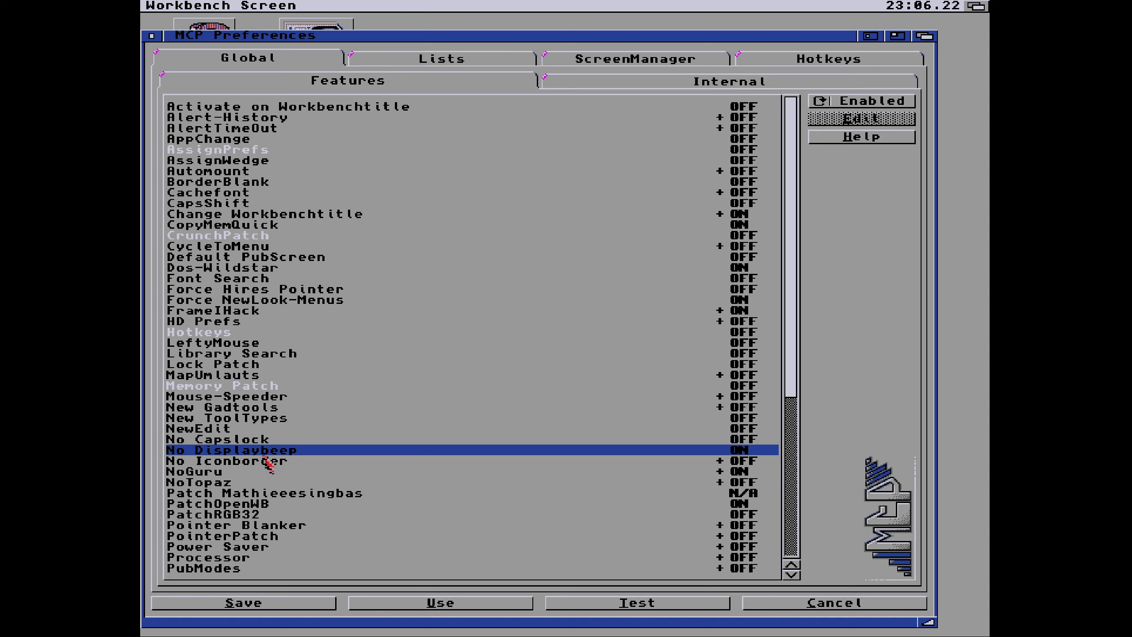
pyautogui.click(214, 462)
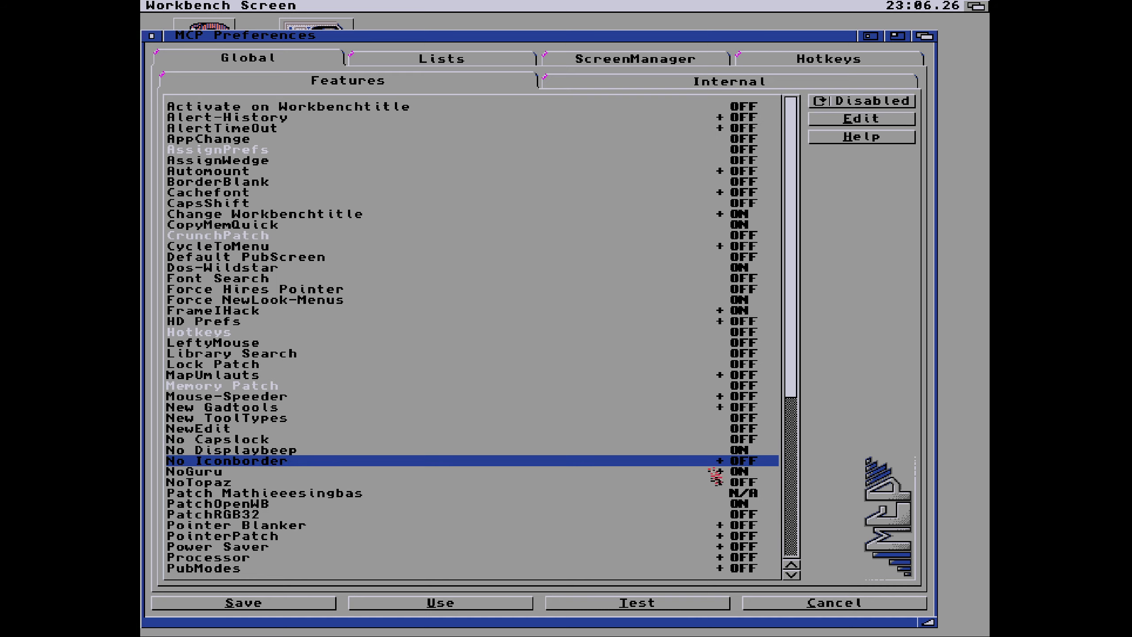
pyautogui.click(201, 473)
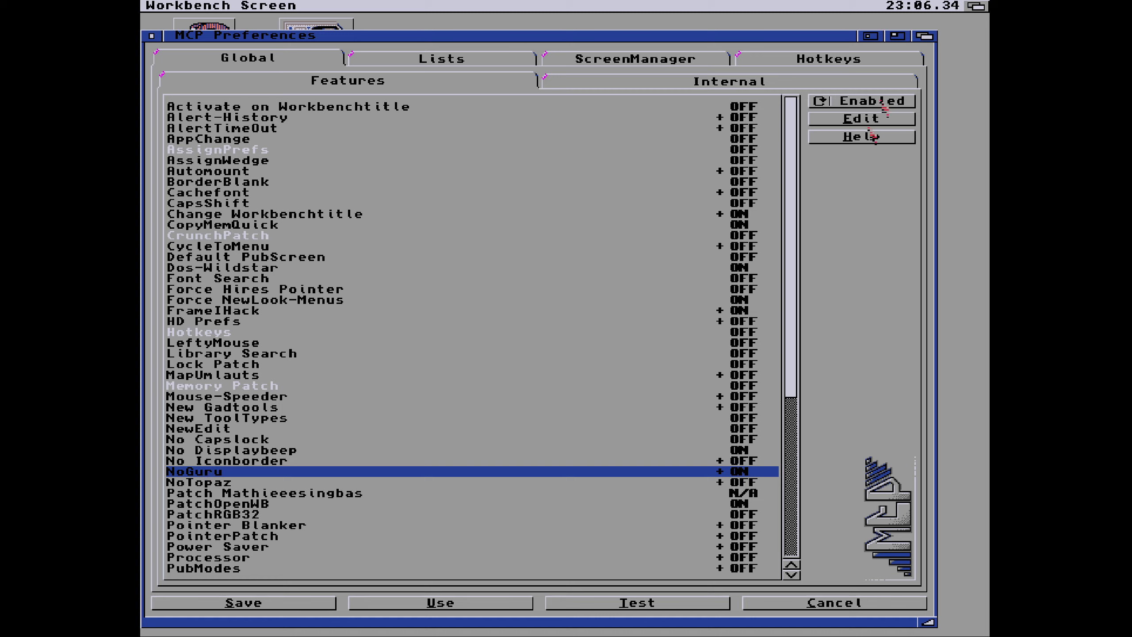
pyautogui.click(885, 119)
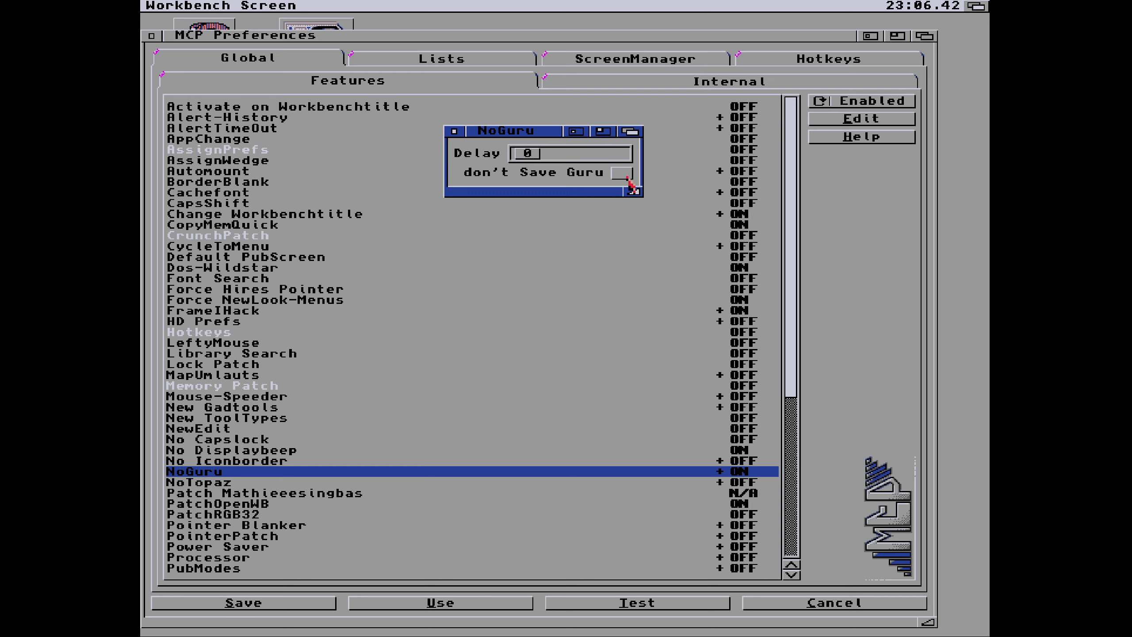
pyautogui.click(458, 130)
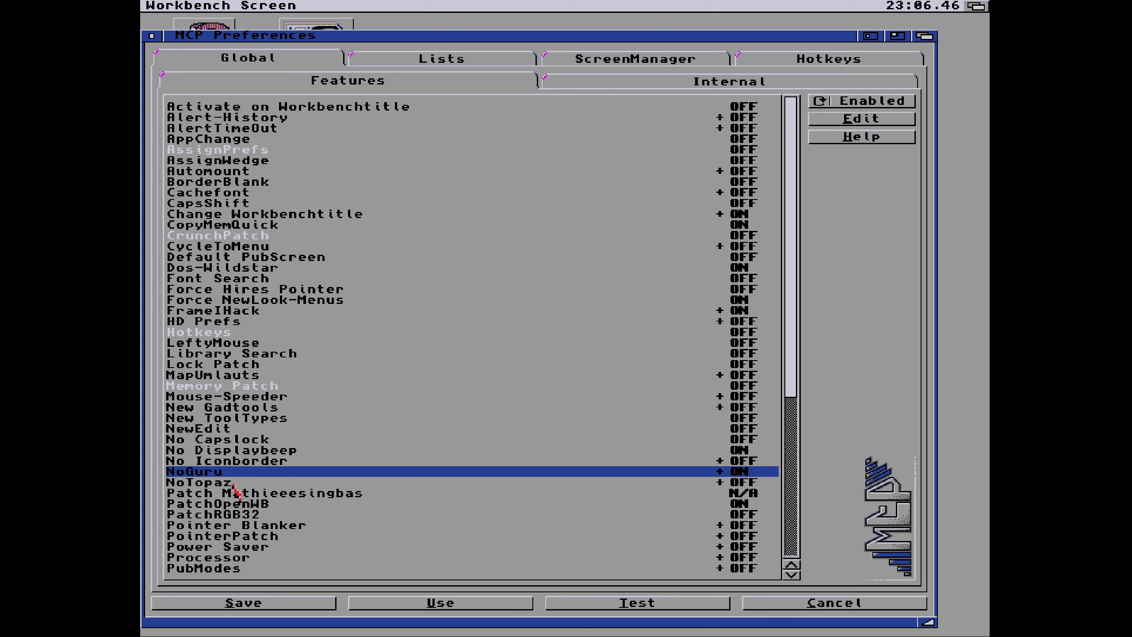
pyautogui.click(316, 496)
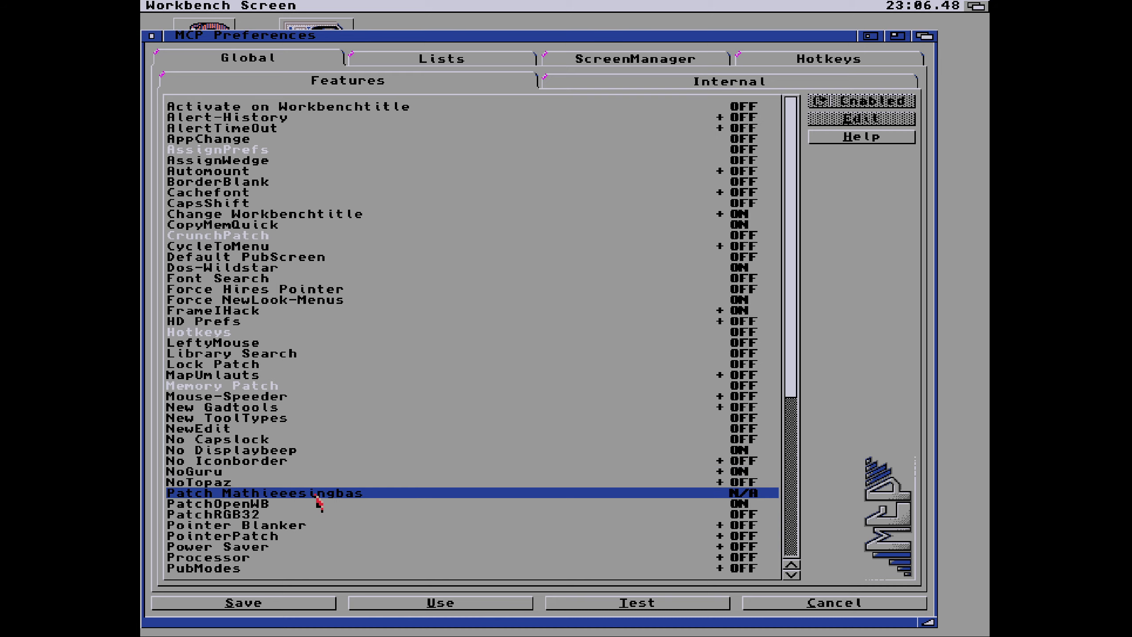
pyautogui.click(243, 505)
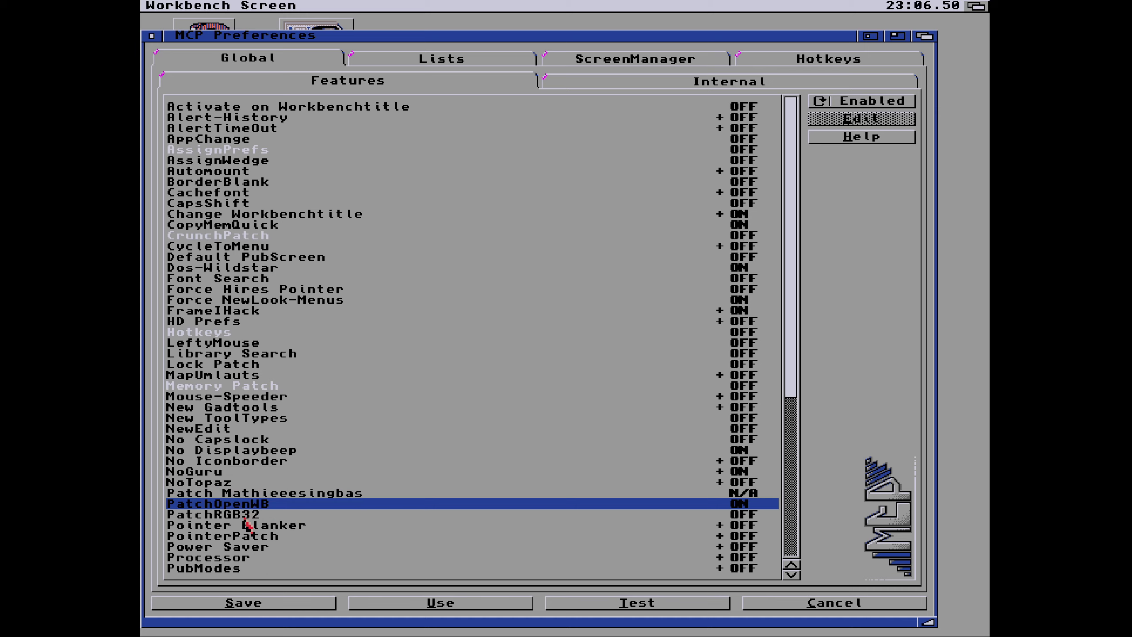
pyautogui.click(244, 517)
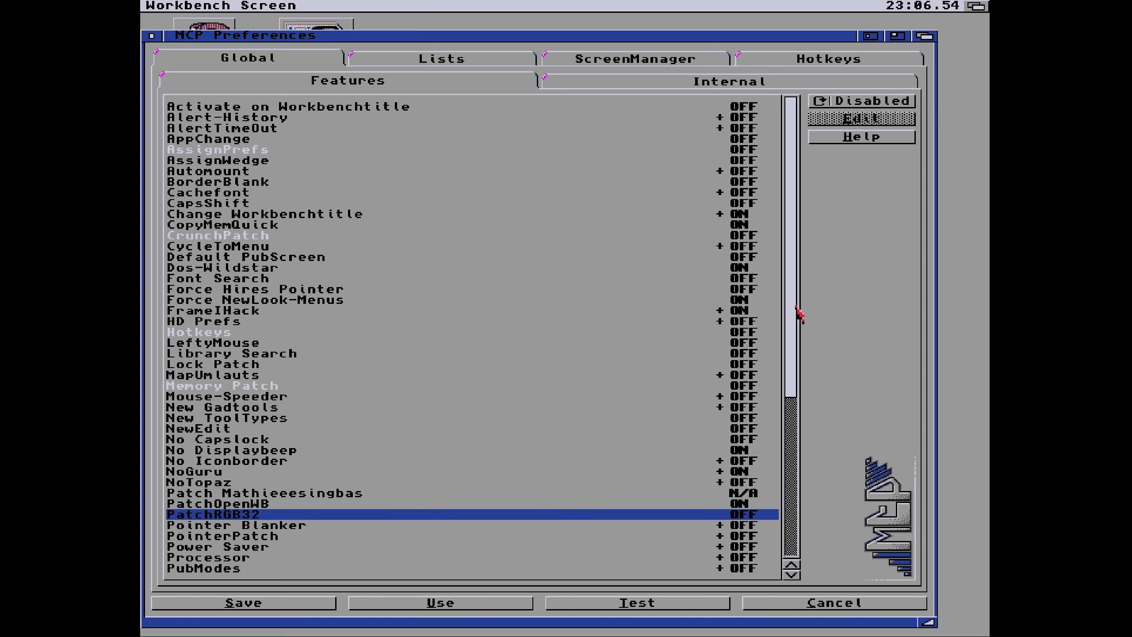
# - Browse the Features list from PubModes through Screen Activation
pyautogui.moveTo(798, 314); pyautogui.dragTo(785, 506)
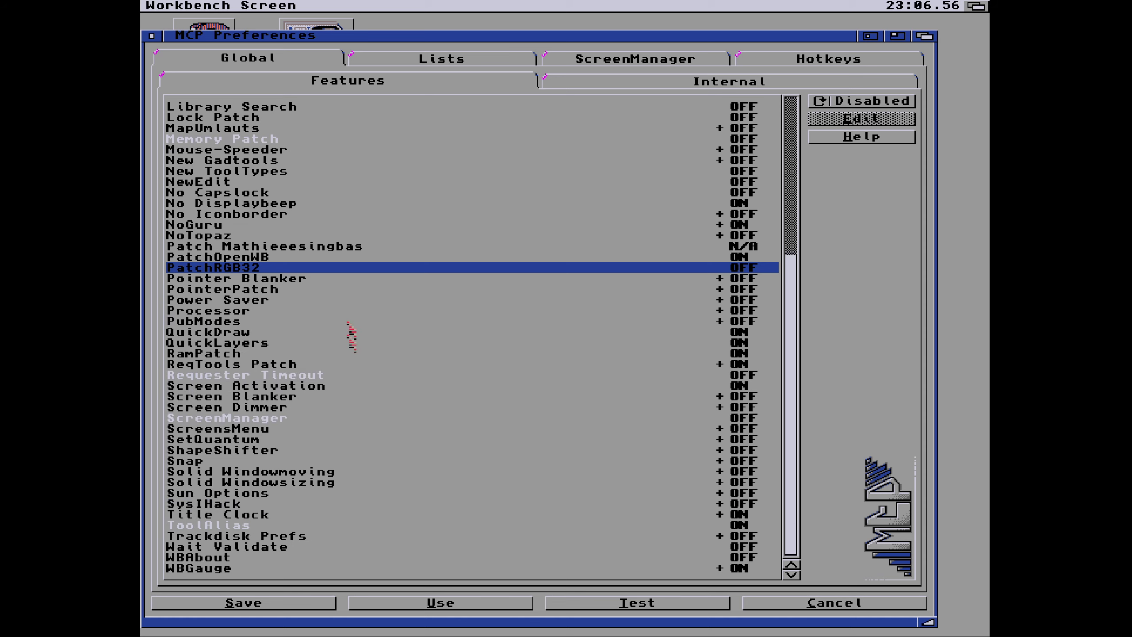
pyautogui.click(203, 322)
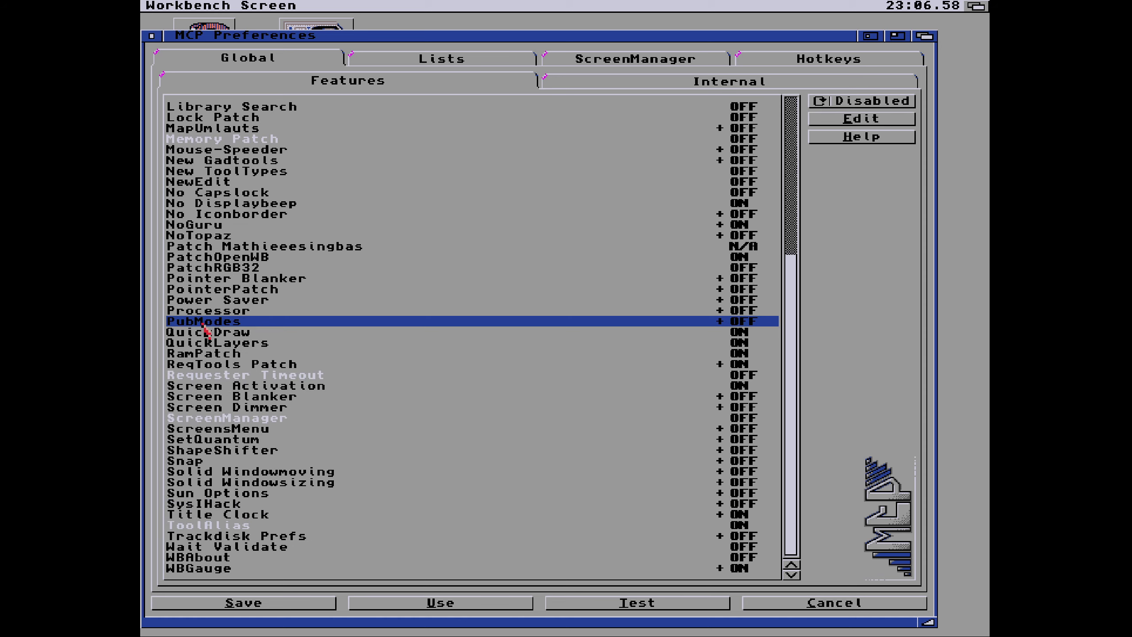
pyautogui.click(203, 332)
pyautogui.click(255, 342)
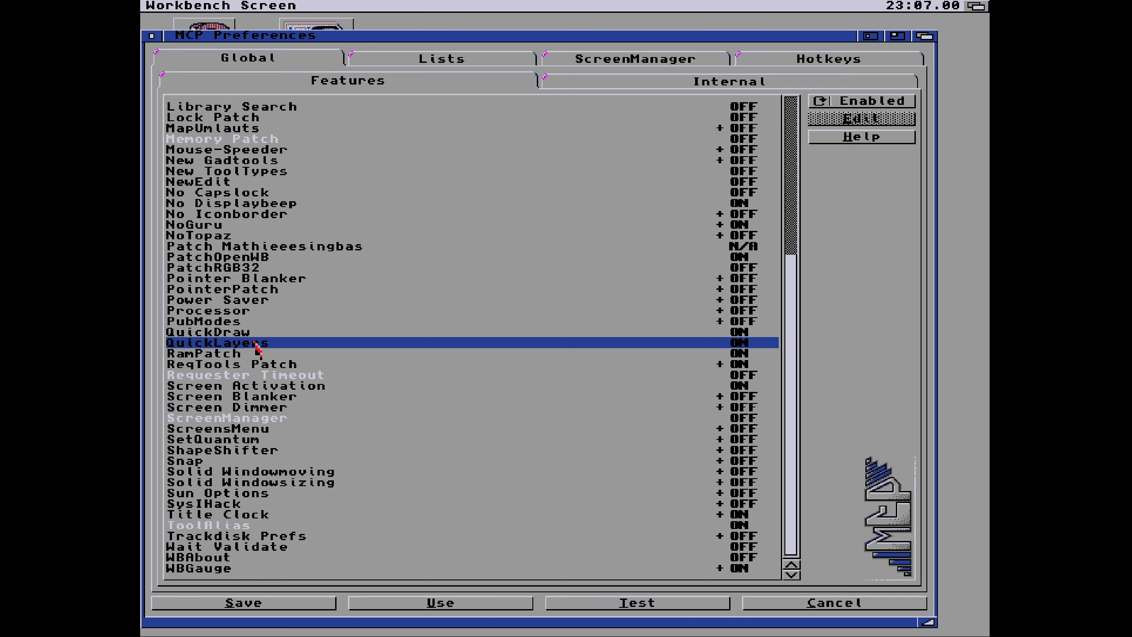
pyautogui.click(213, 355)
pyautogui.click(214, 366)
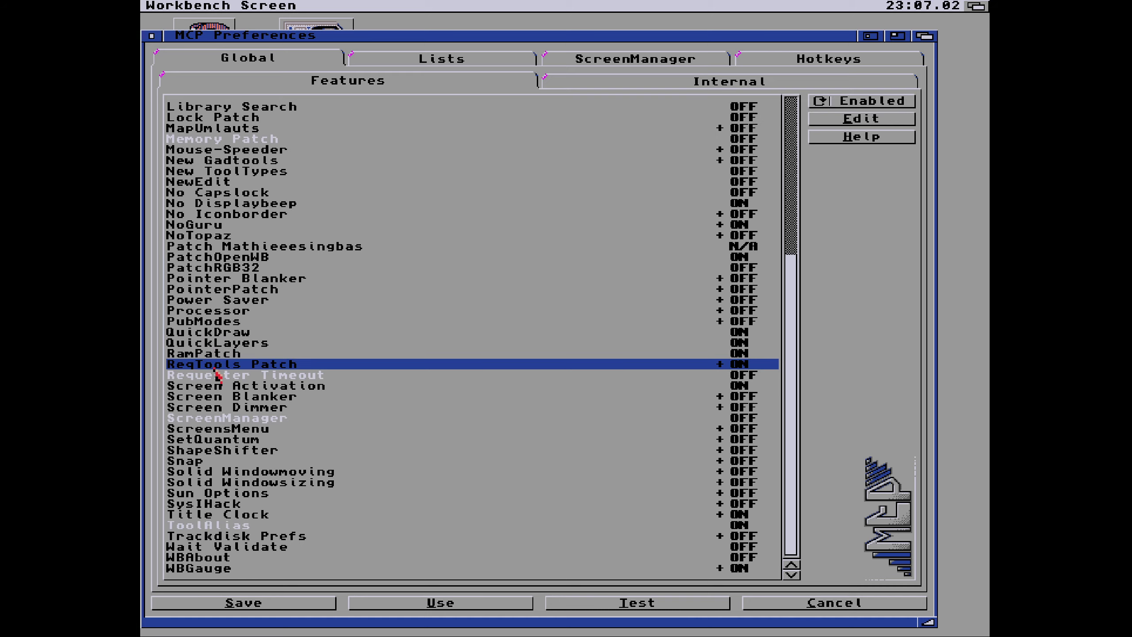
pyautogui.click(258, 386)
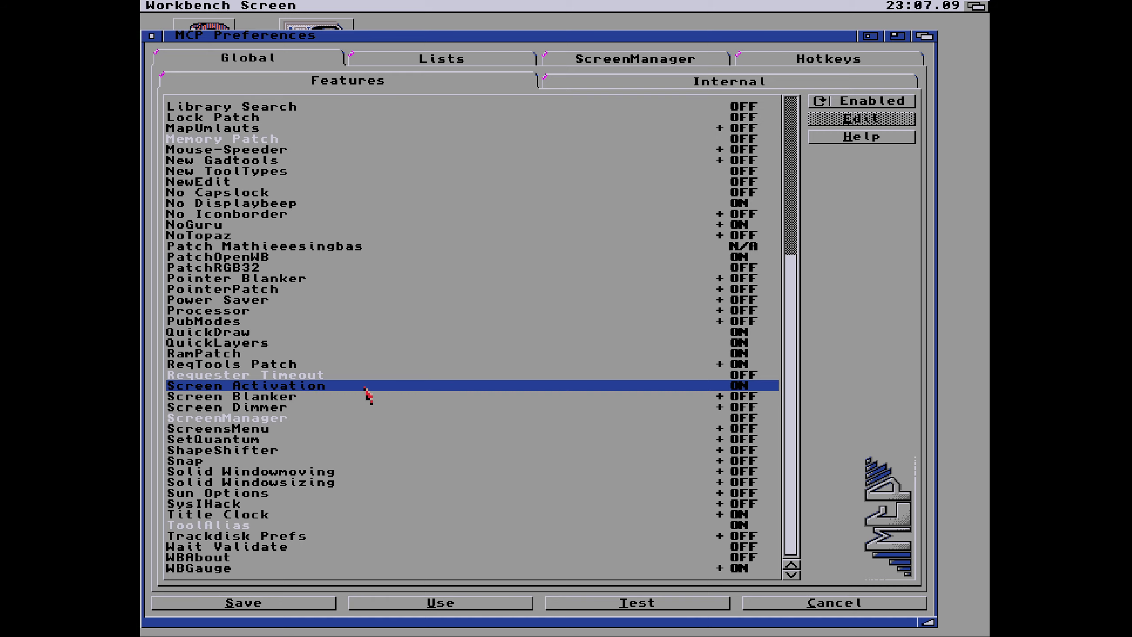
pyautogui.click(979, 274)
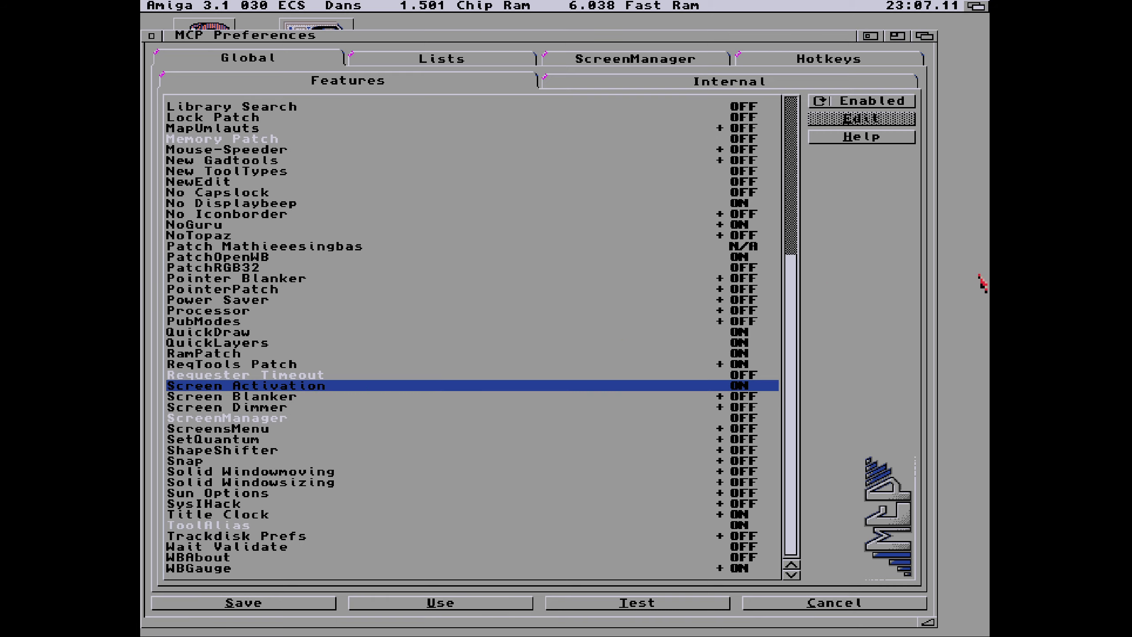
pyautogui.click(858, 268)
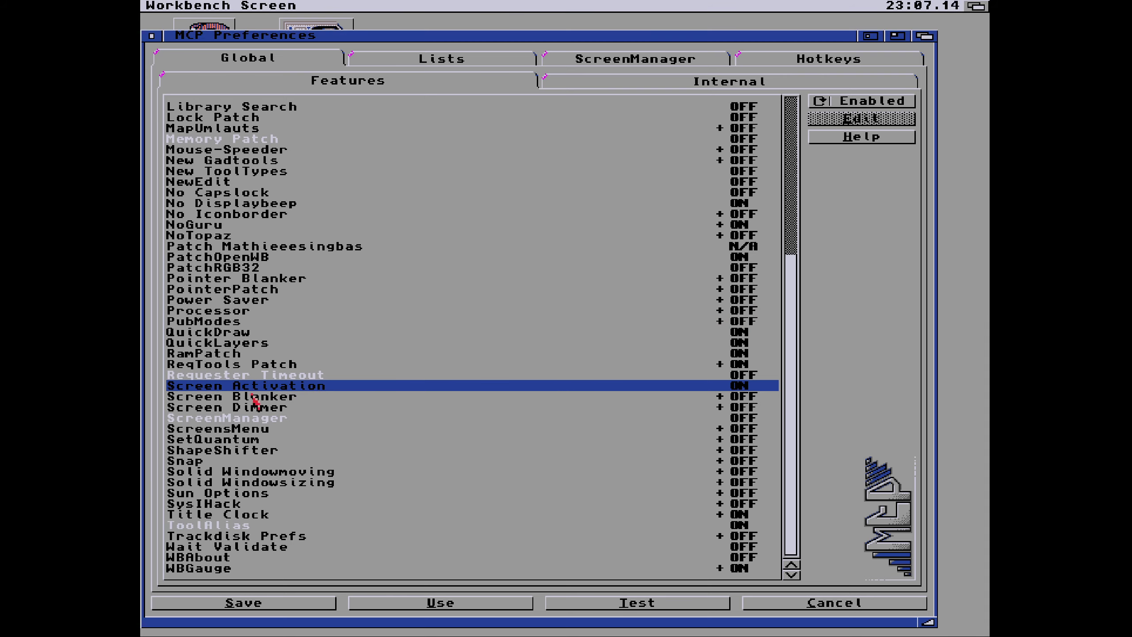
# - Check ShapeShifter's LockTask settings, then bring up Snap's settings with Normal mode and pattern 3333
pyautogui.doubleClick(222, 451)
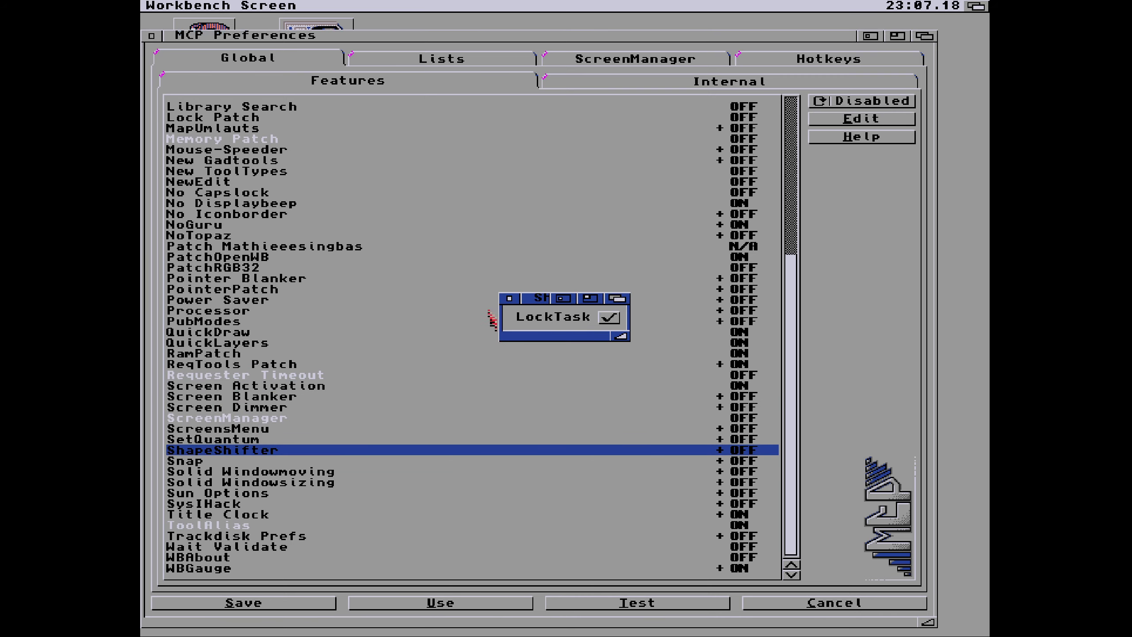
pyautogui.click(510, 299)
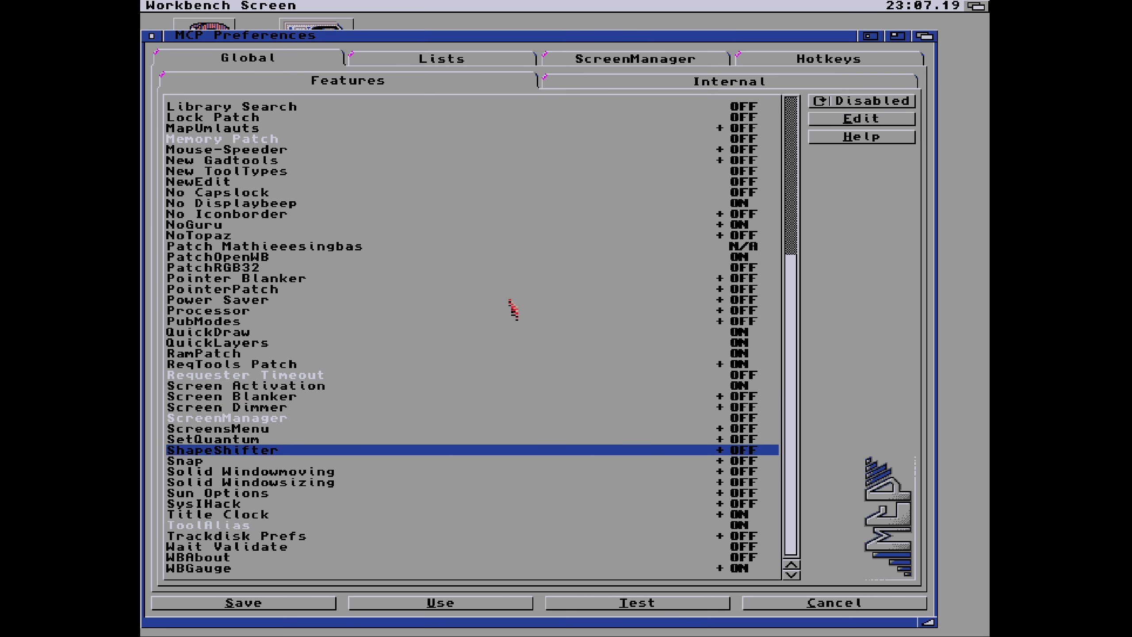
pyautogui.click(195, 461)
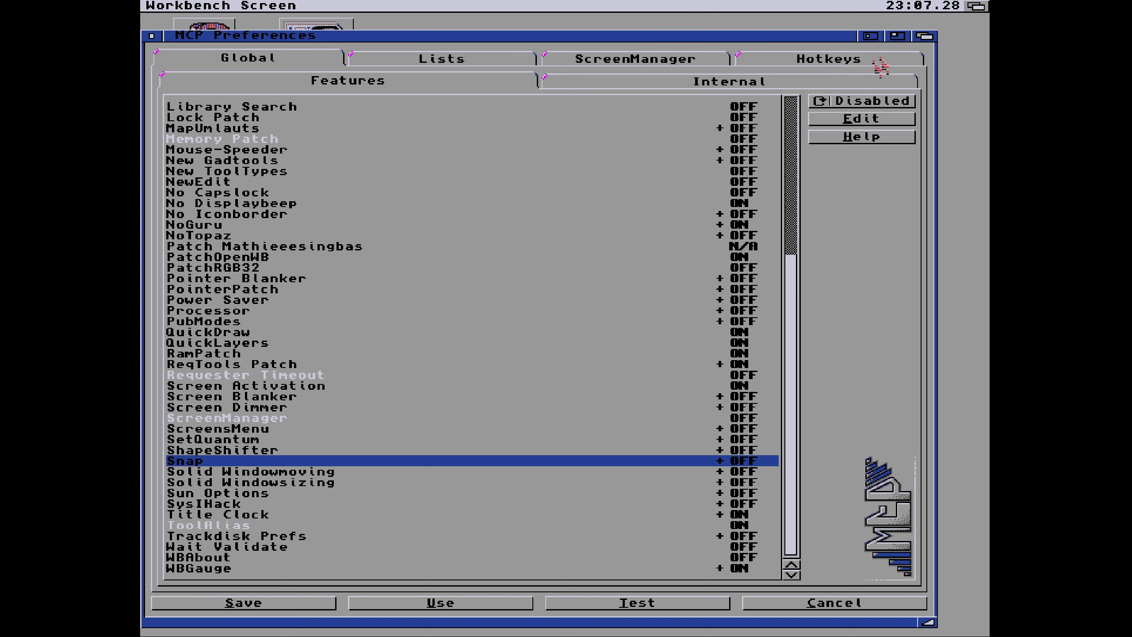
pyautogui.click(924, 35)
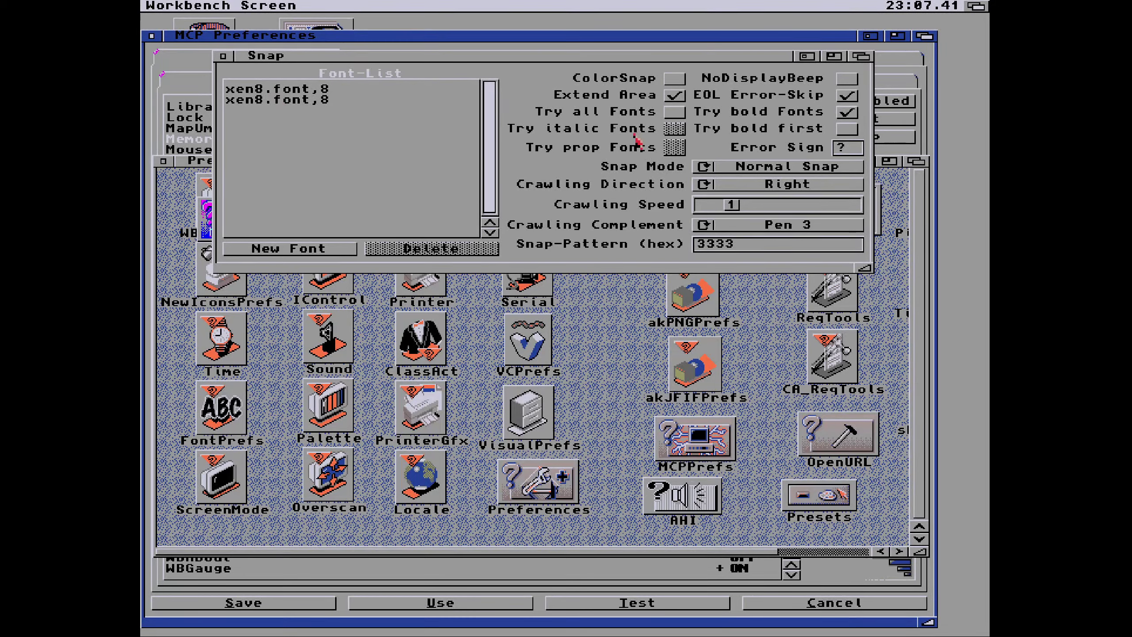
# - Close the Snap settings and select SysIHack and Title Clock in the Features list
pyautogui.click(223, 55)
pyautogui.click(925, 35)
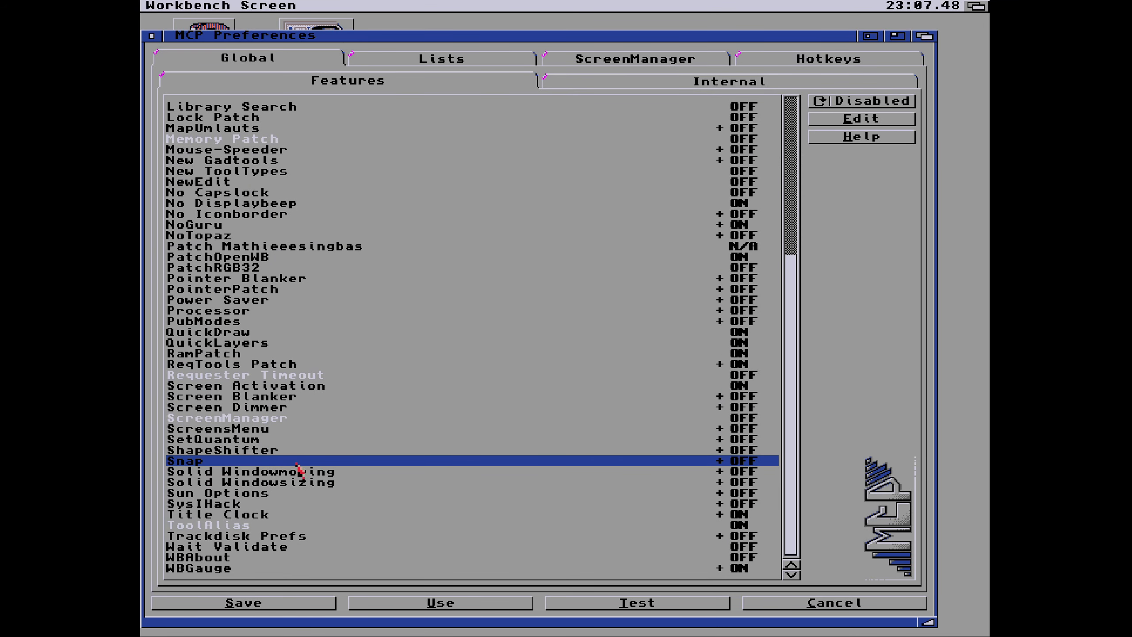
pyautogui.click(224, 505)
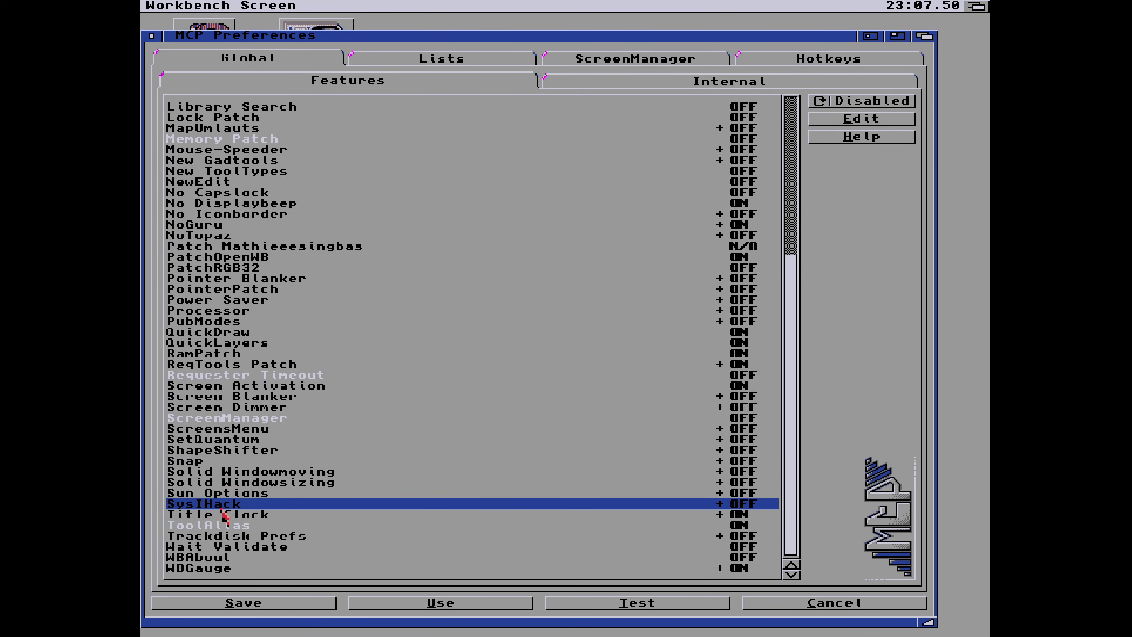
pyautogui.click(229, 516)
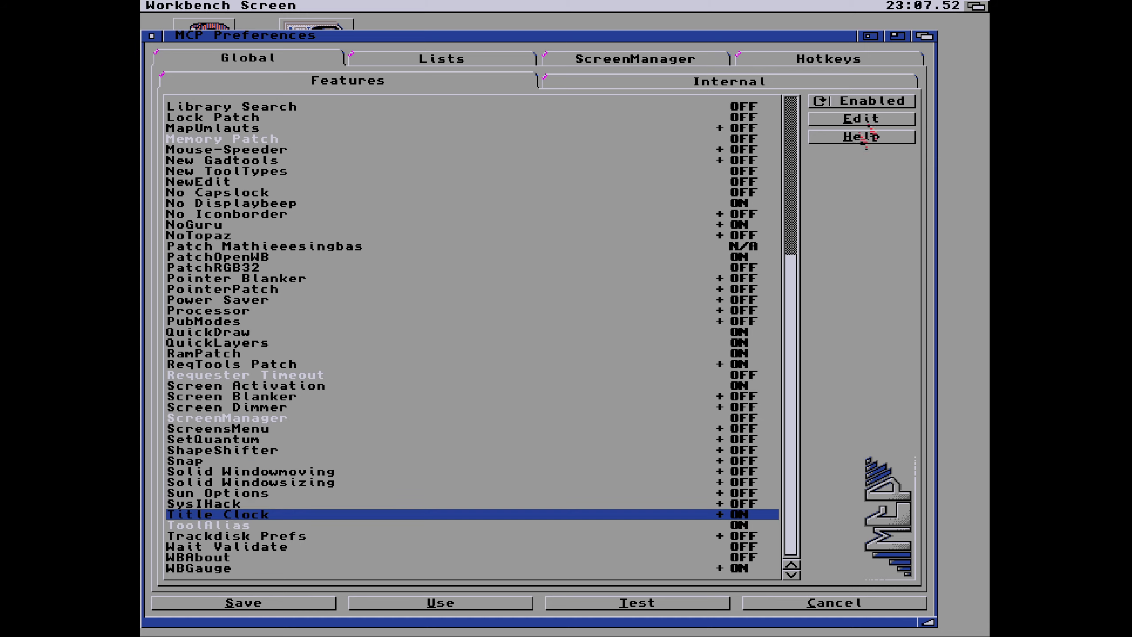
pyautogui.click(952, 102)
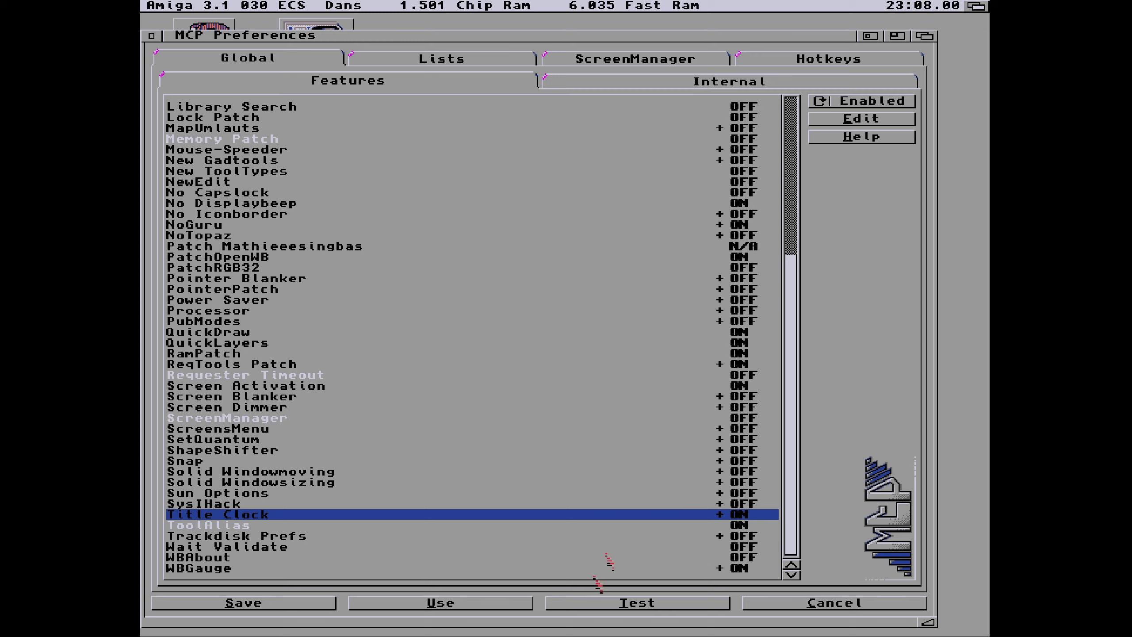
pyautogui.click(855, 119)
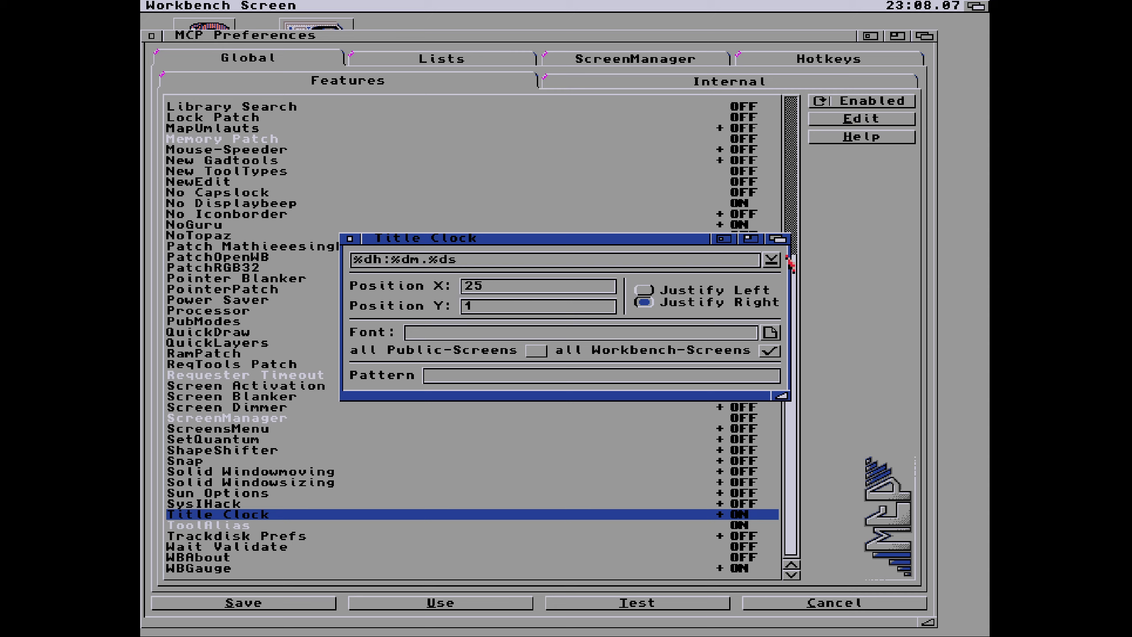
pyautogui.click(772, 260)
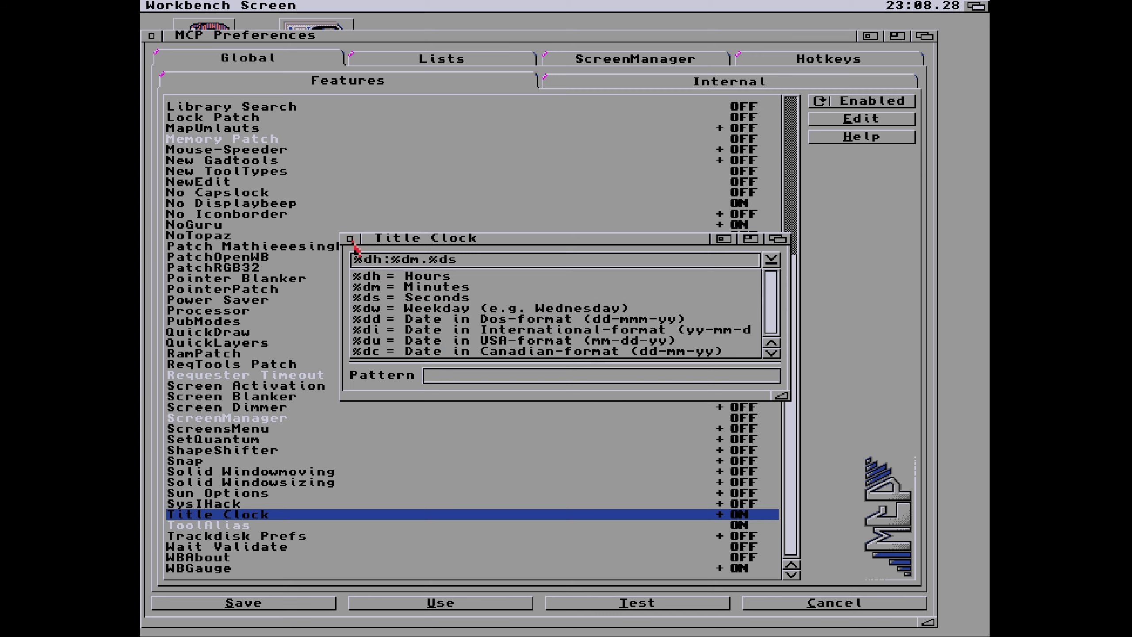
pyautogui.click(351, 241)
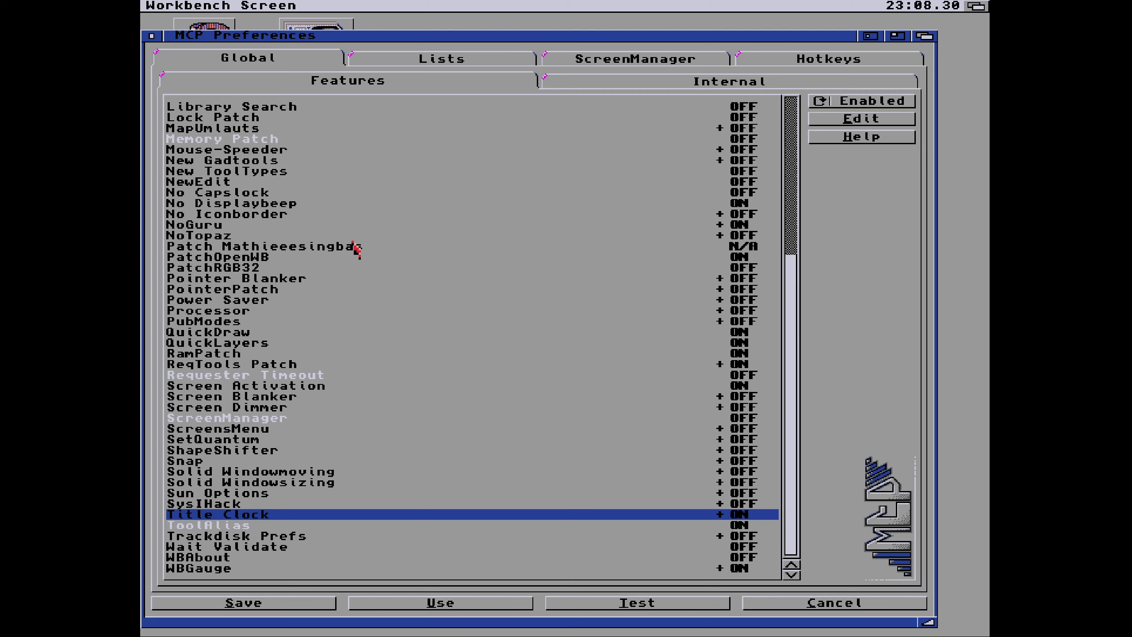
pyautogui.click(834, 124)
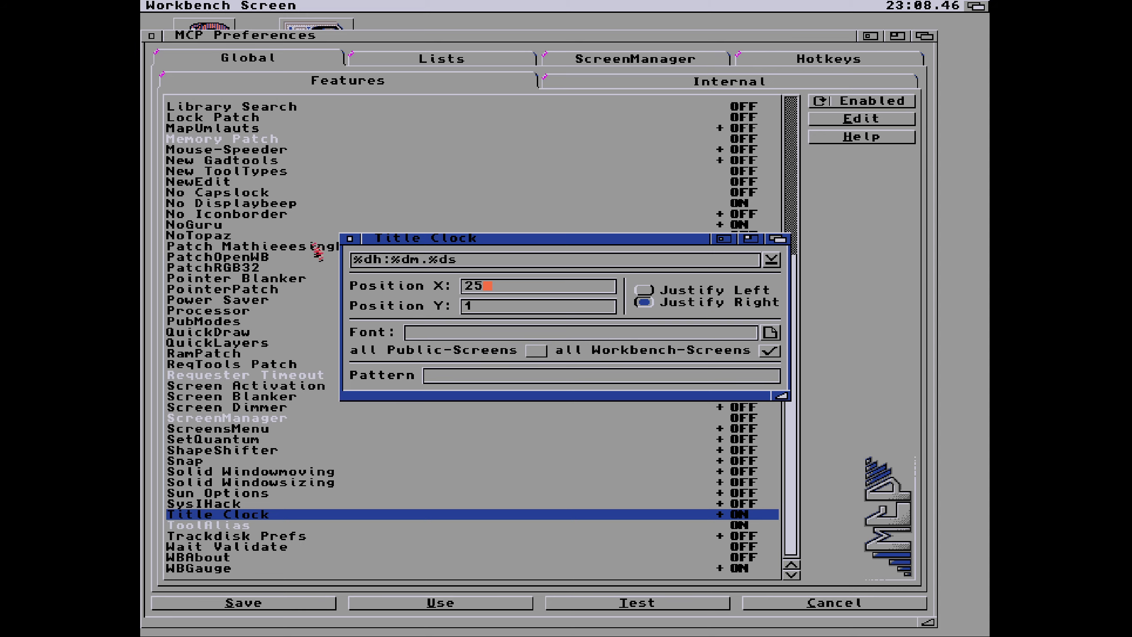
pyautogui.click(351, 238)
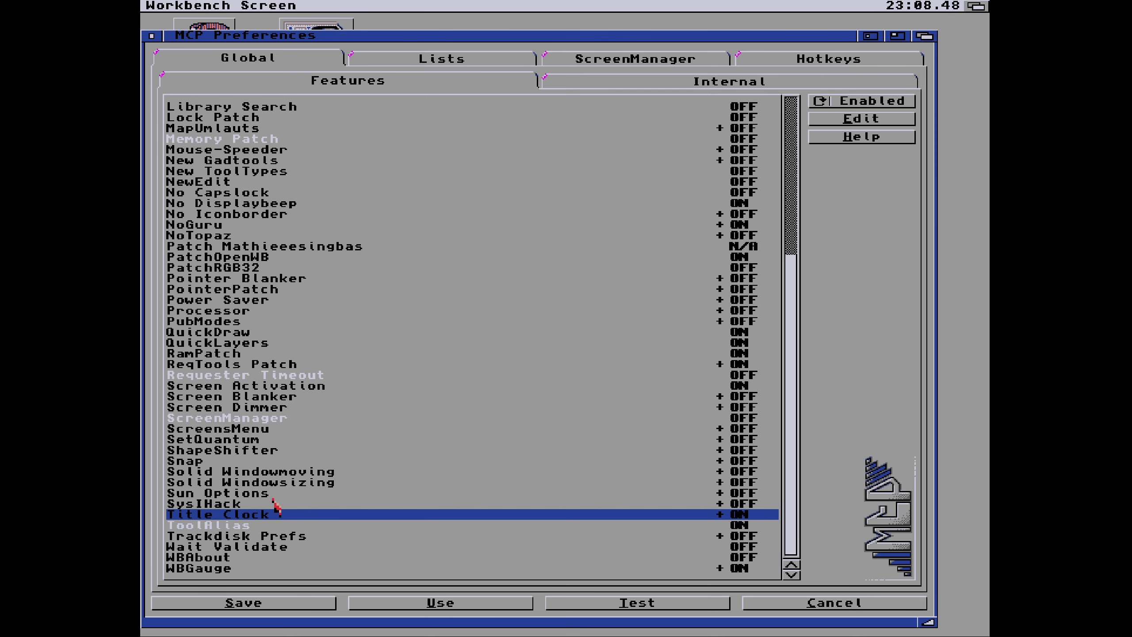
pyautogui.click(239, 526)
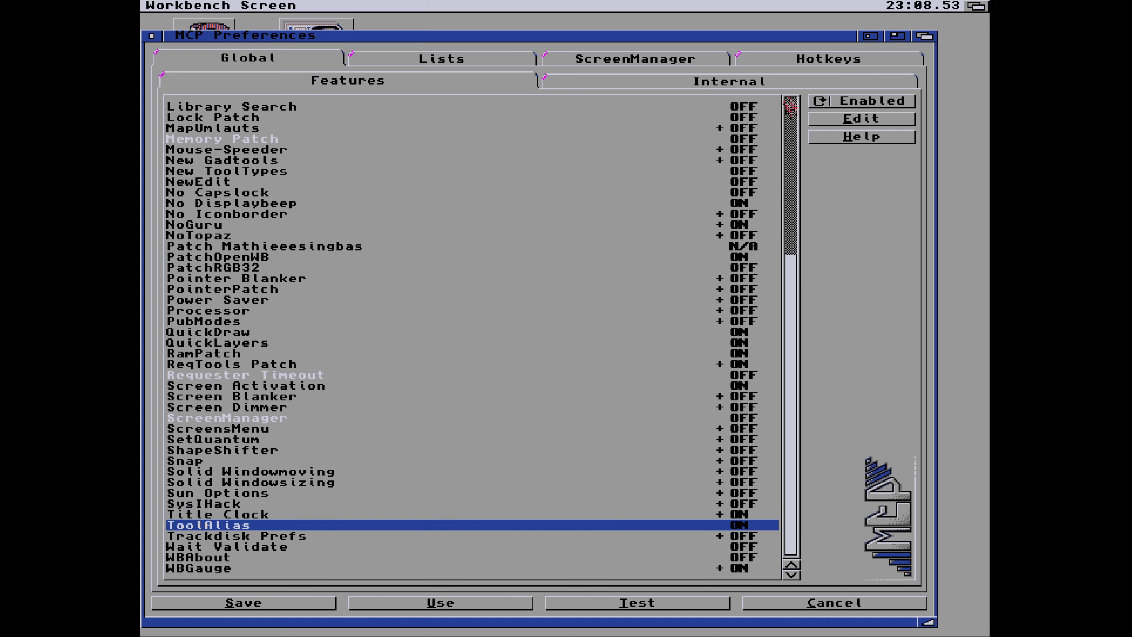
pyautogui.click(866, 119)
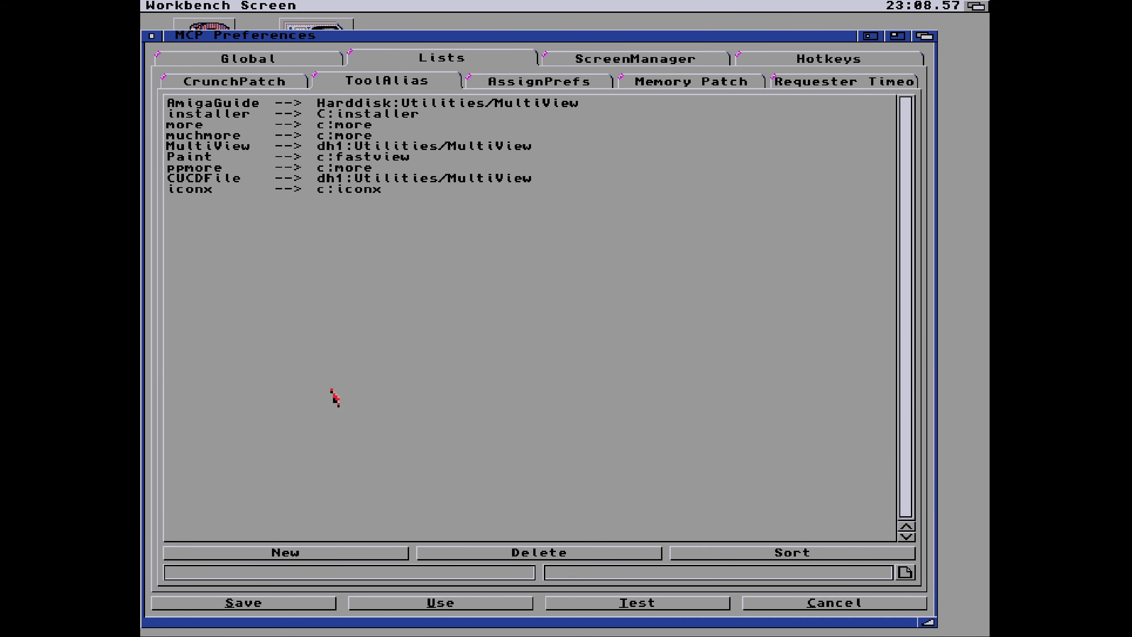
pyautogui.click(248, 55)
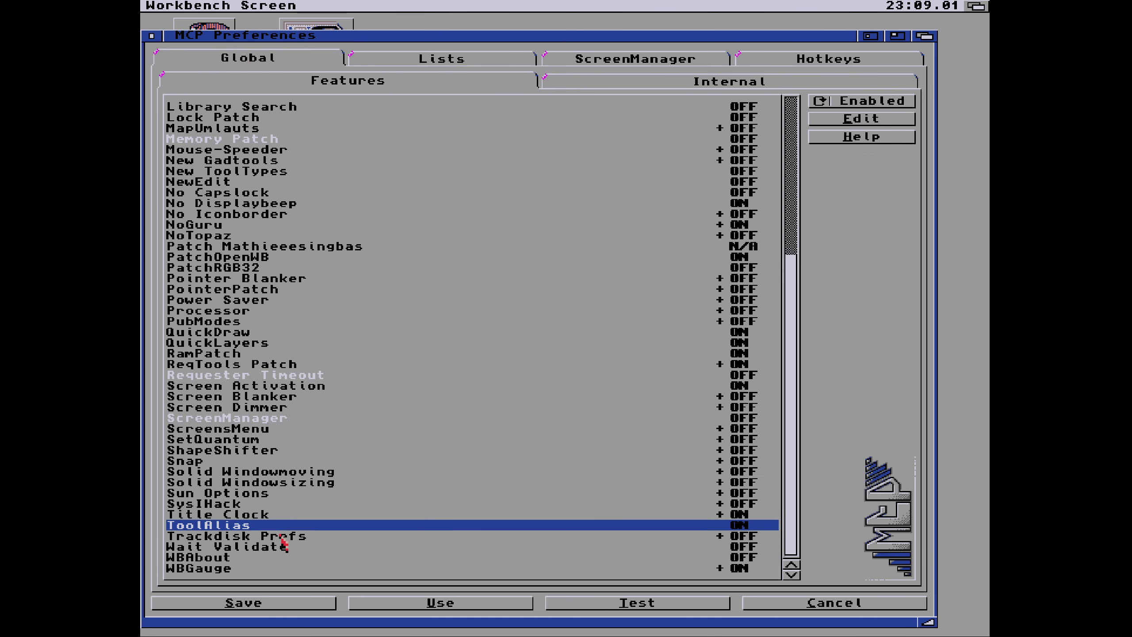
pyautogui.click(882, 118)
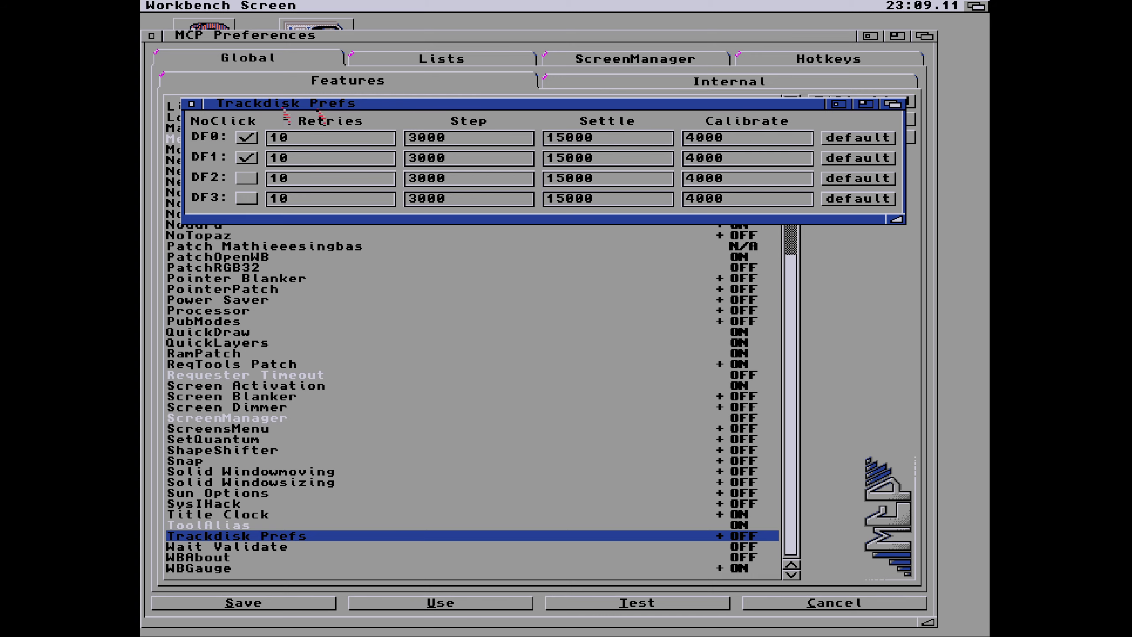
pyautogui.click(192, 105)
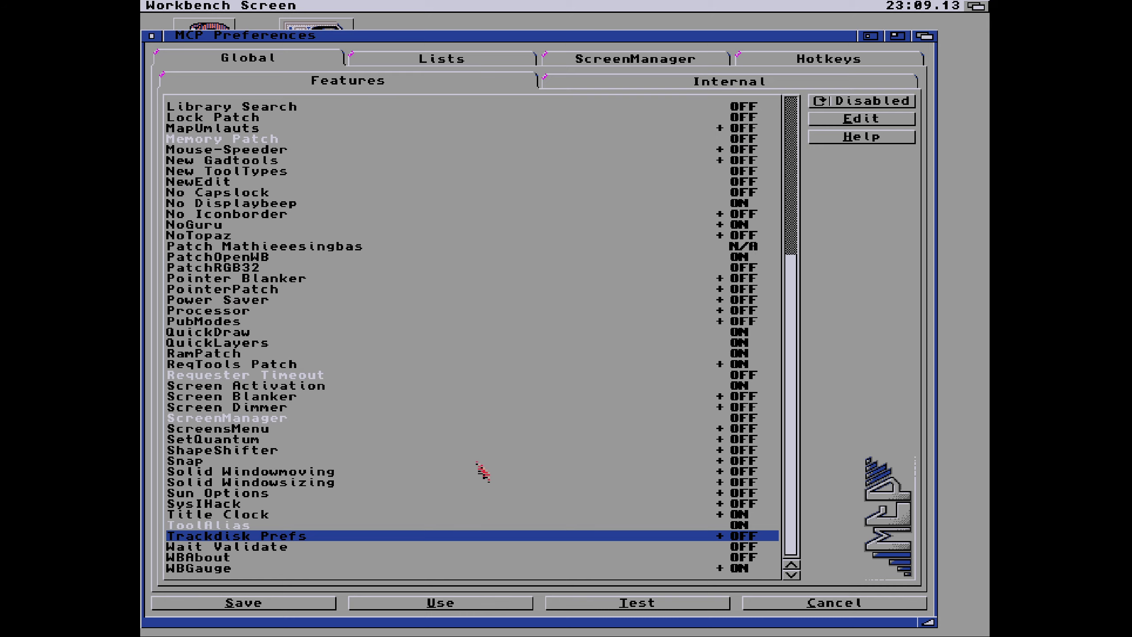